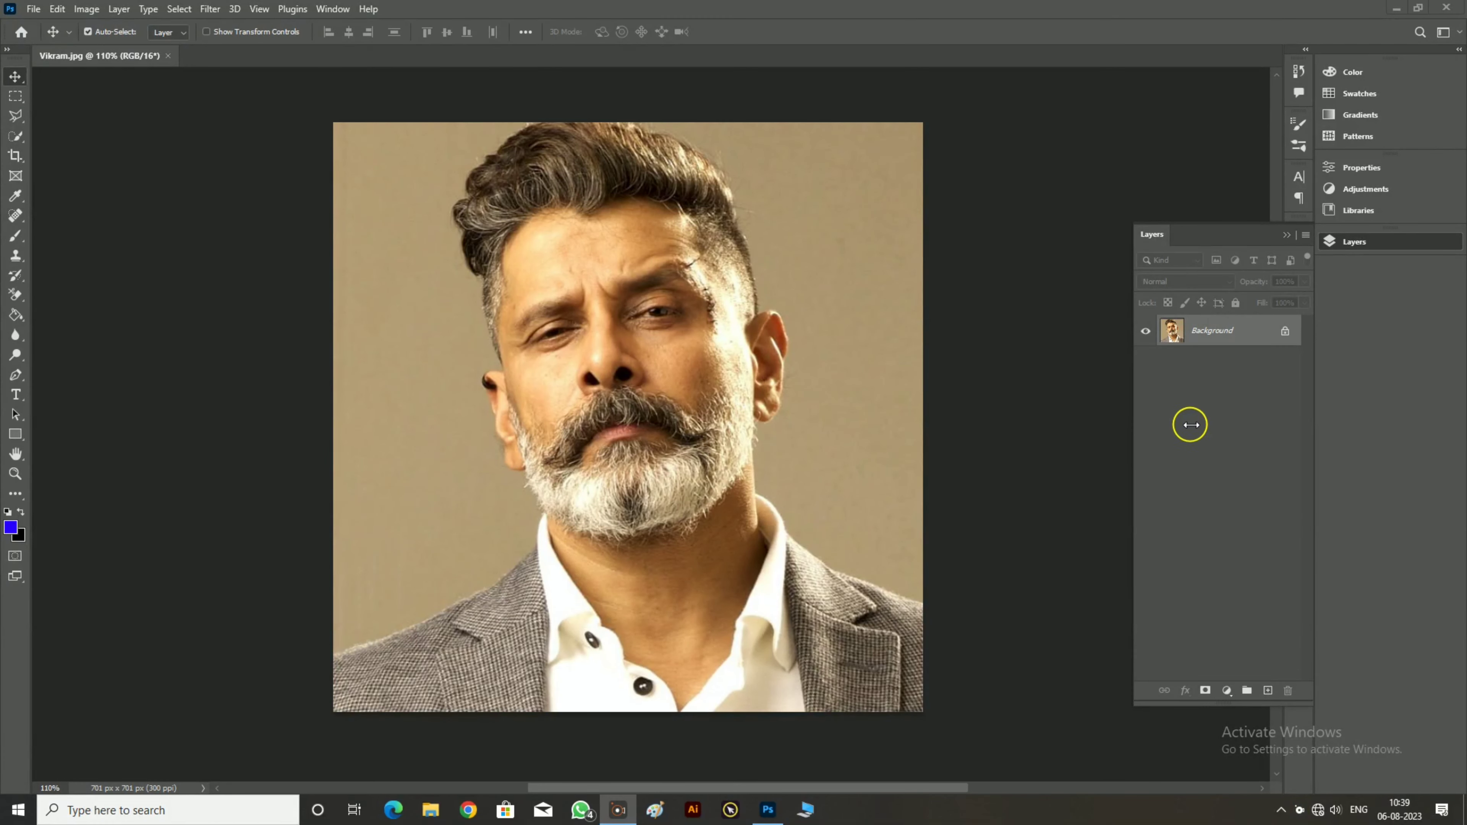
Convert the Background into Layer 0 and duplicate it as Layer 0 copy
left_click(1210, 454)
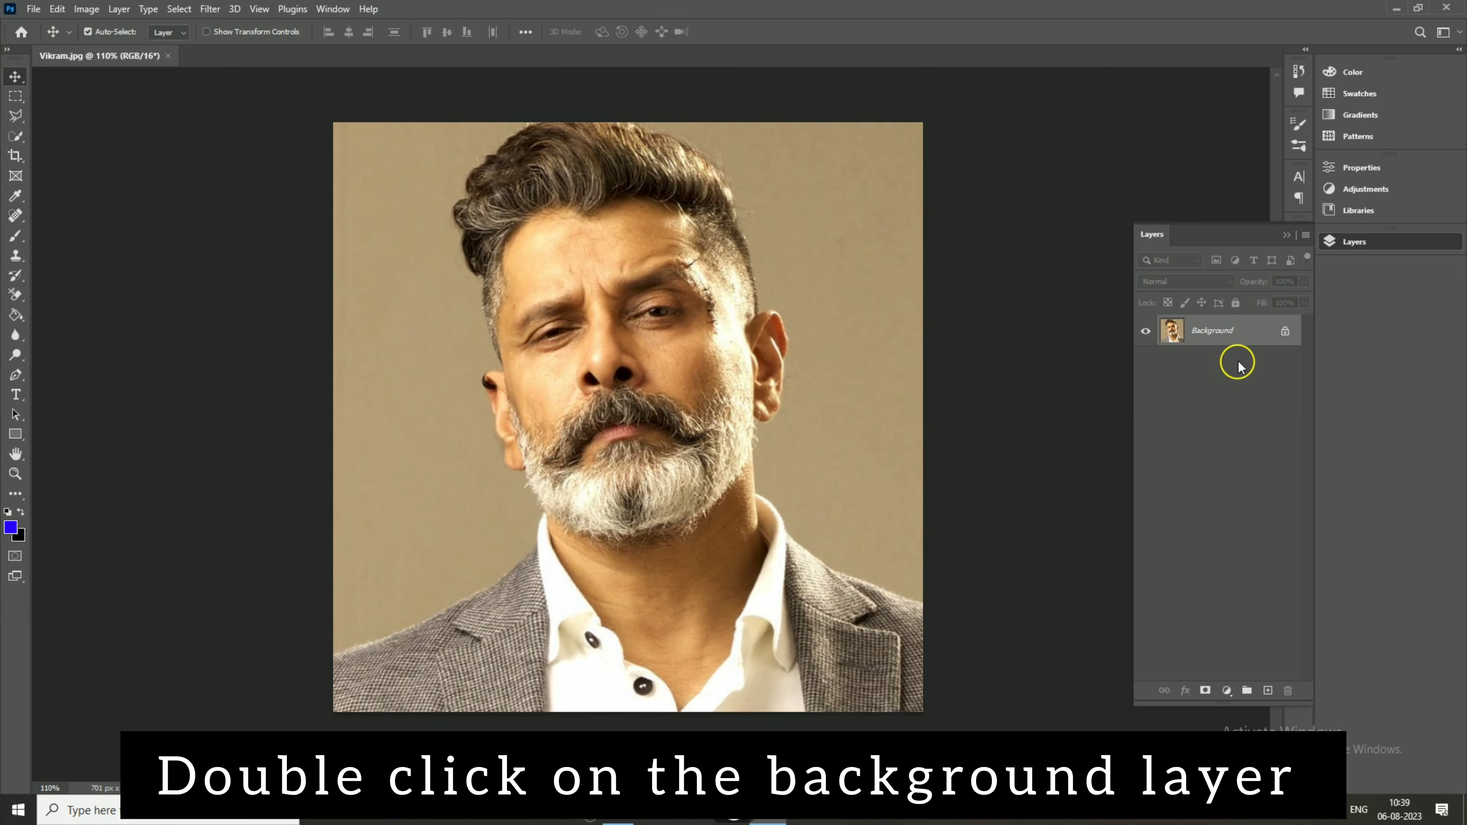
double_click(1251, 334)
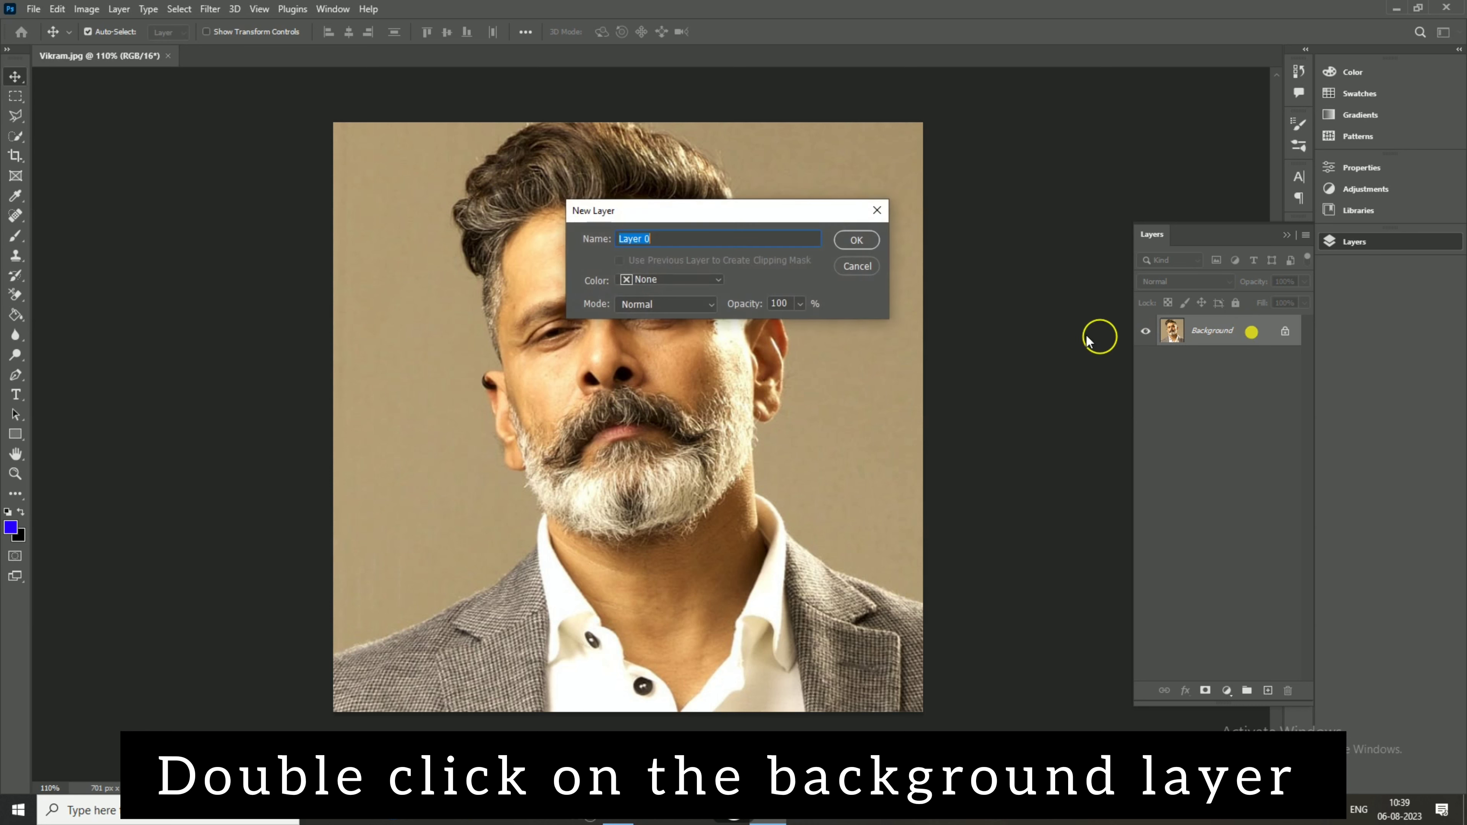
left_click(856, 241)
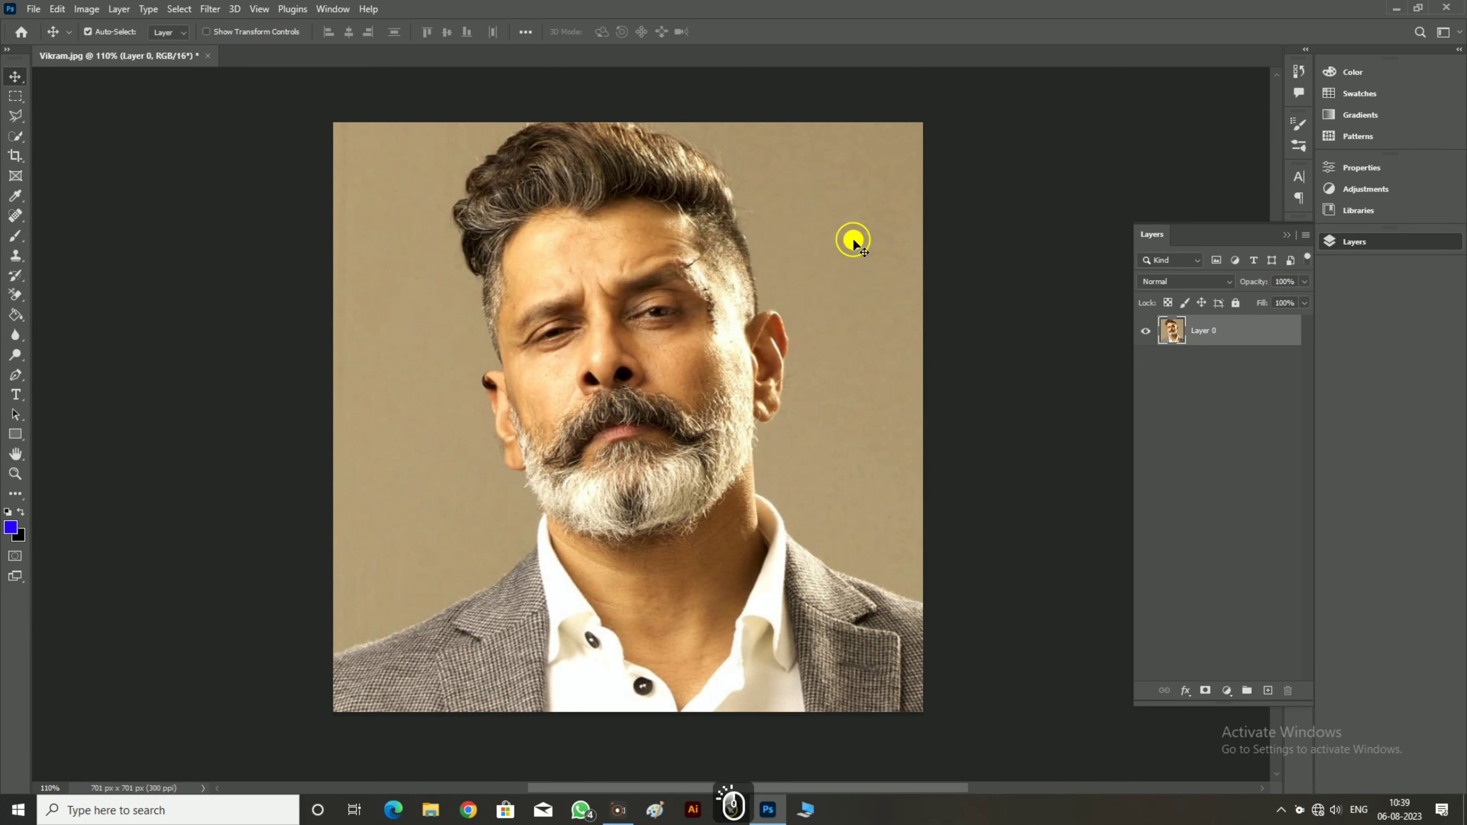
key("ctrl+j")
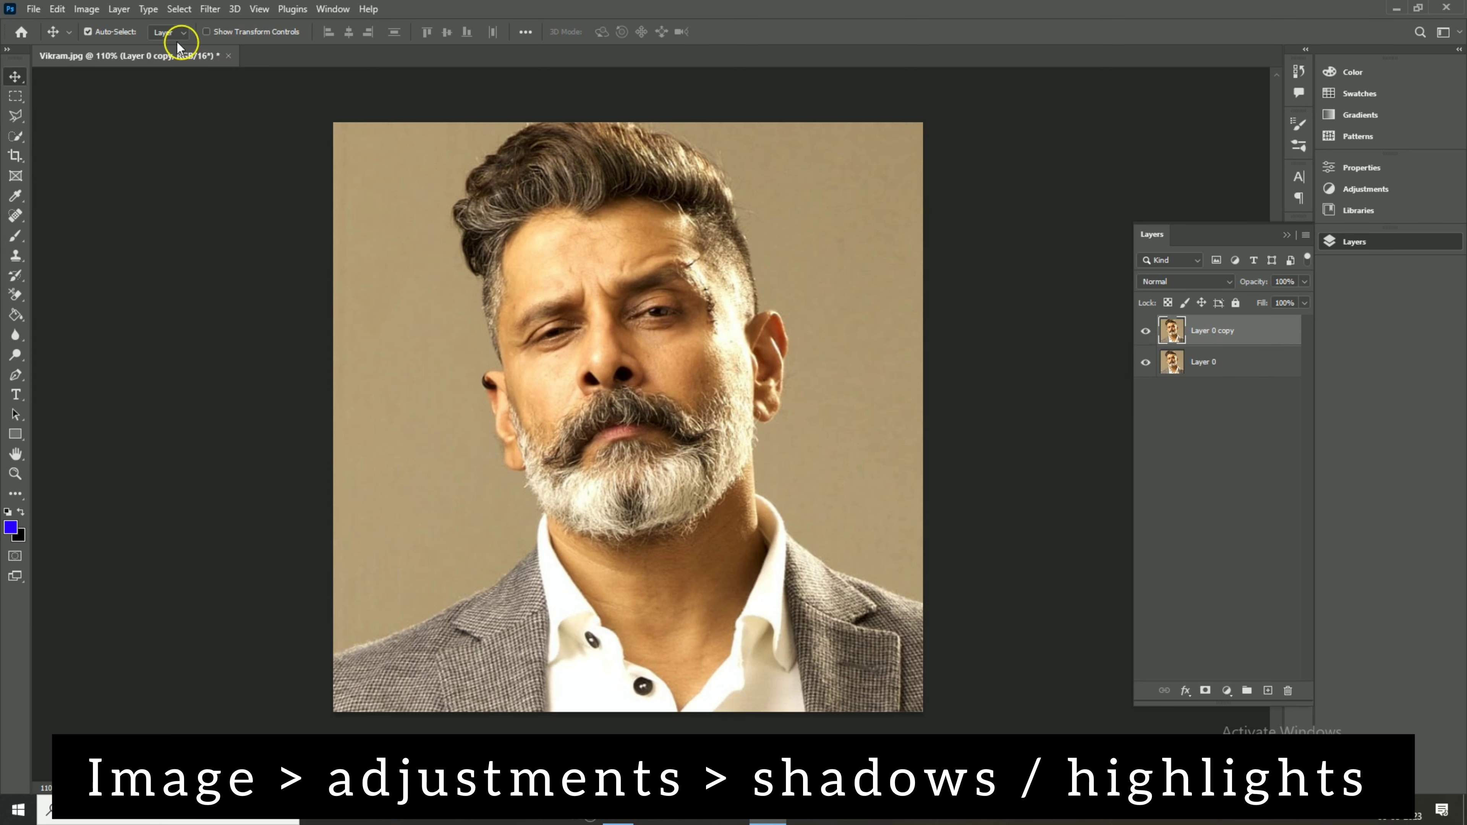
Apply Shadows/Highlights to Layer 0 copy with Shadows 35% and Highlights 0%
left_click(90, 10)
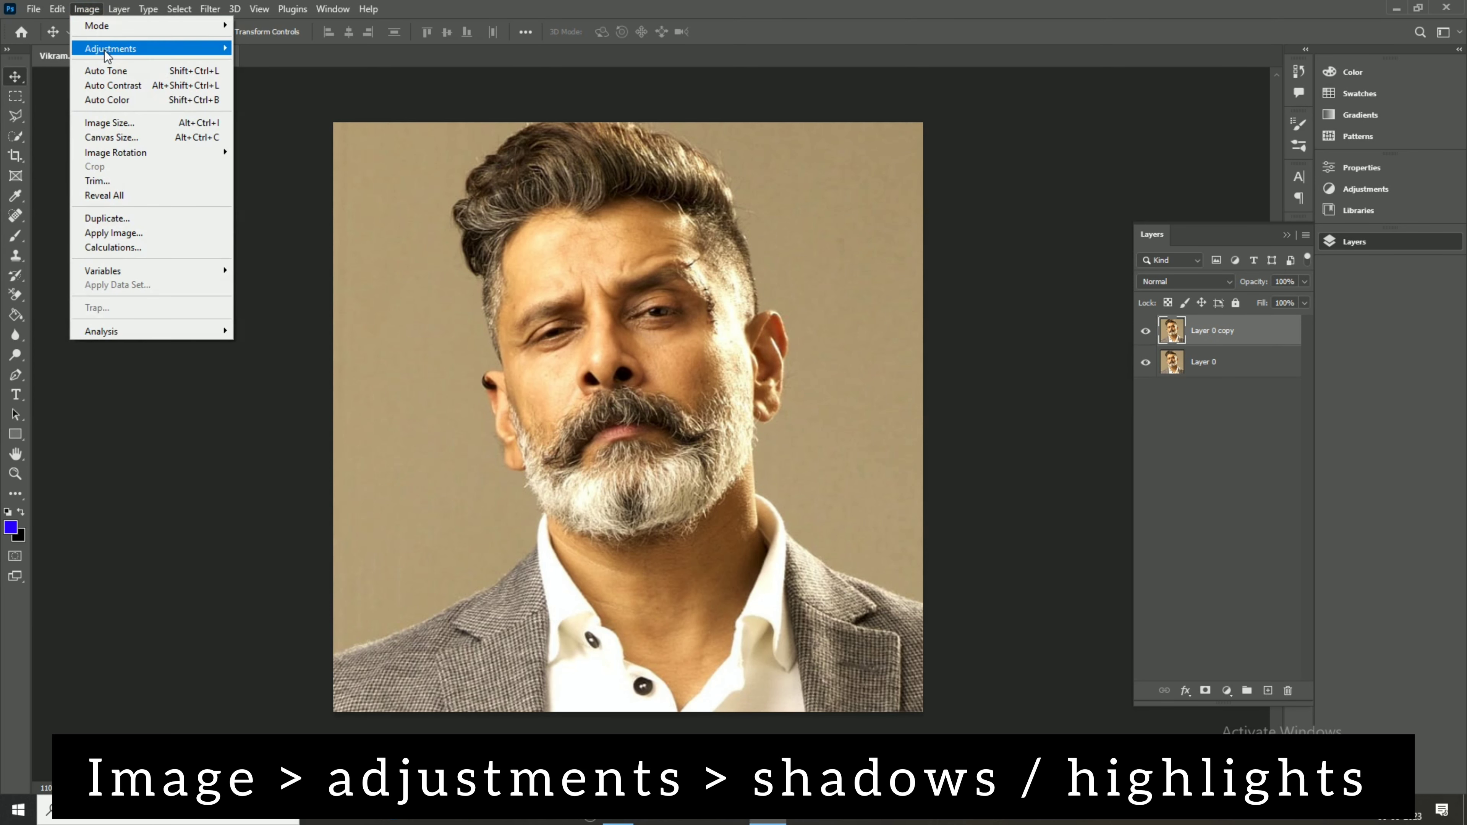
mouse_move(110, 48)
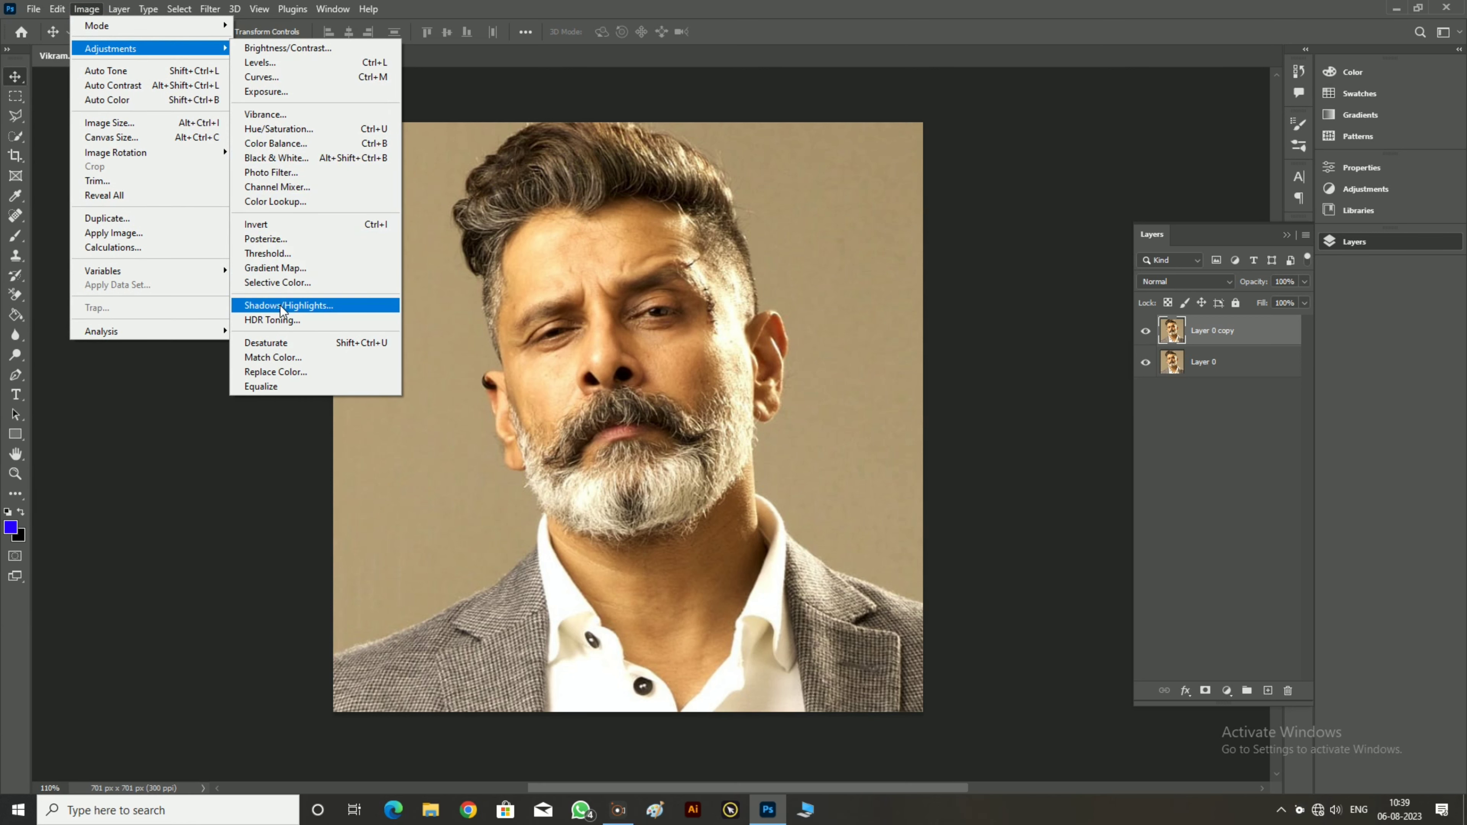
left_click(282, 311)
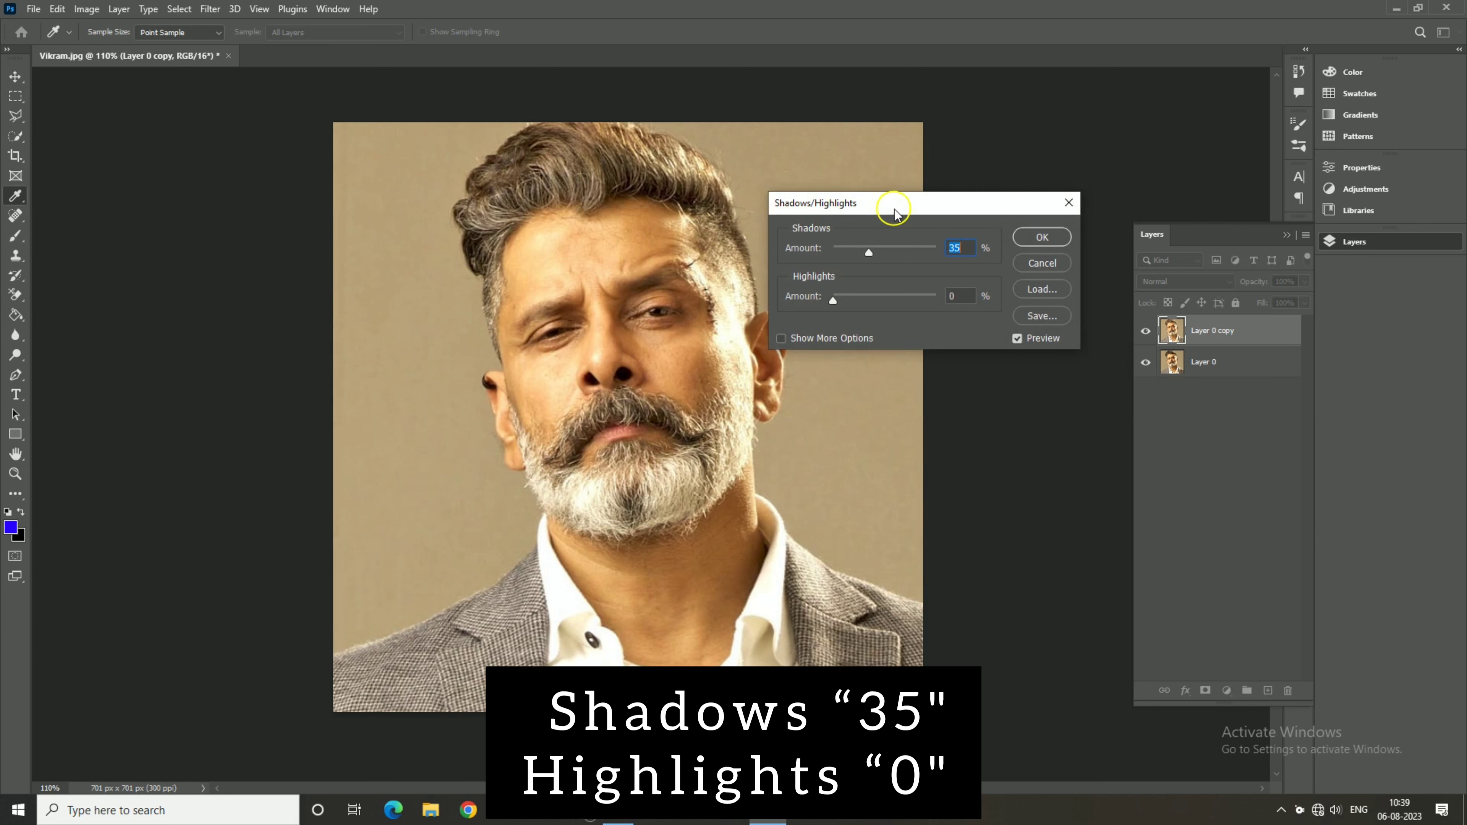
left_click_drag(895, 210, 937, 219)
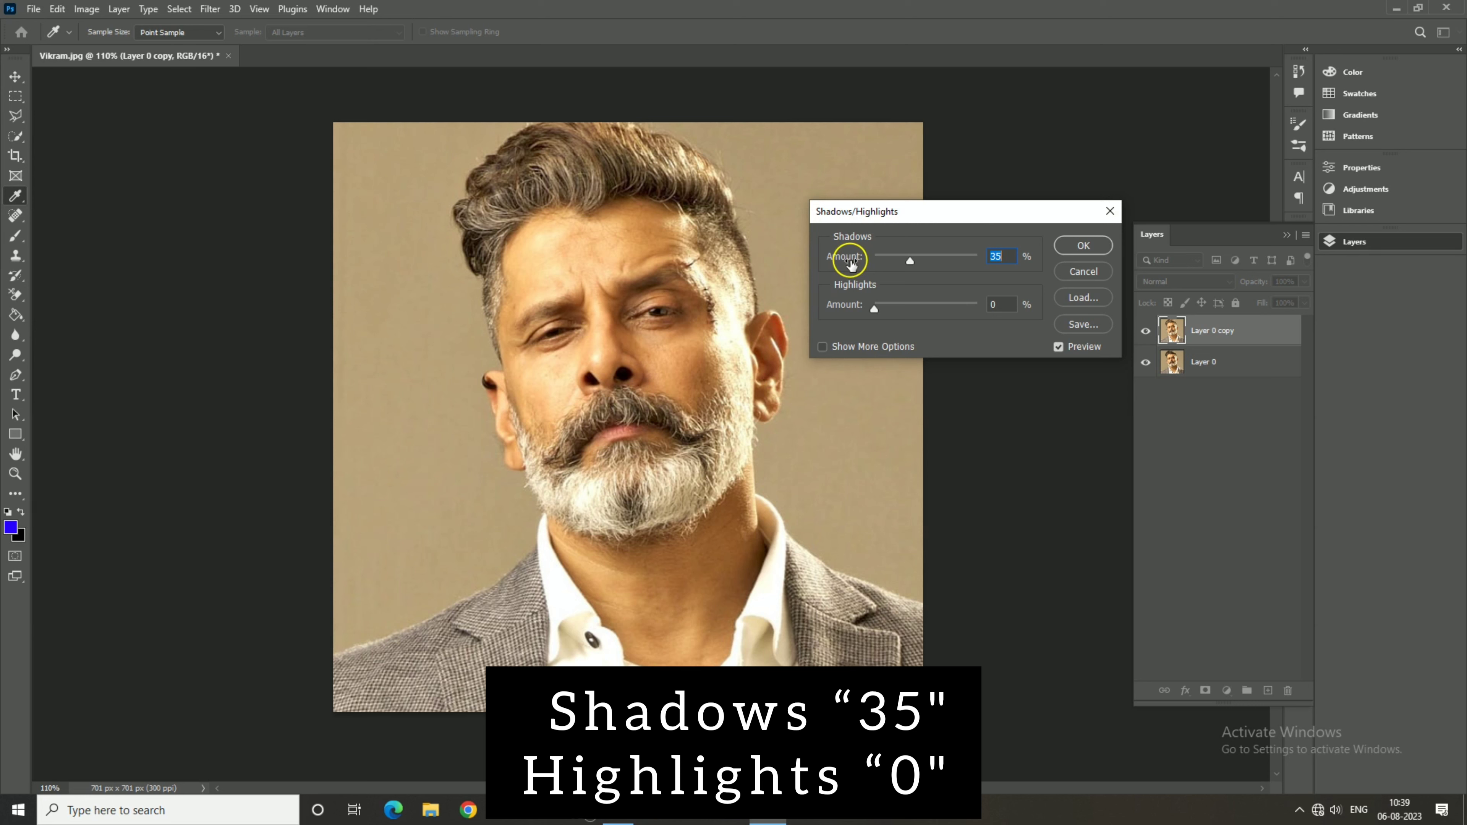
left_click(1084, 245)
key("v")
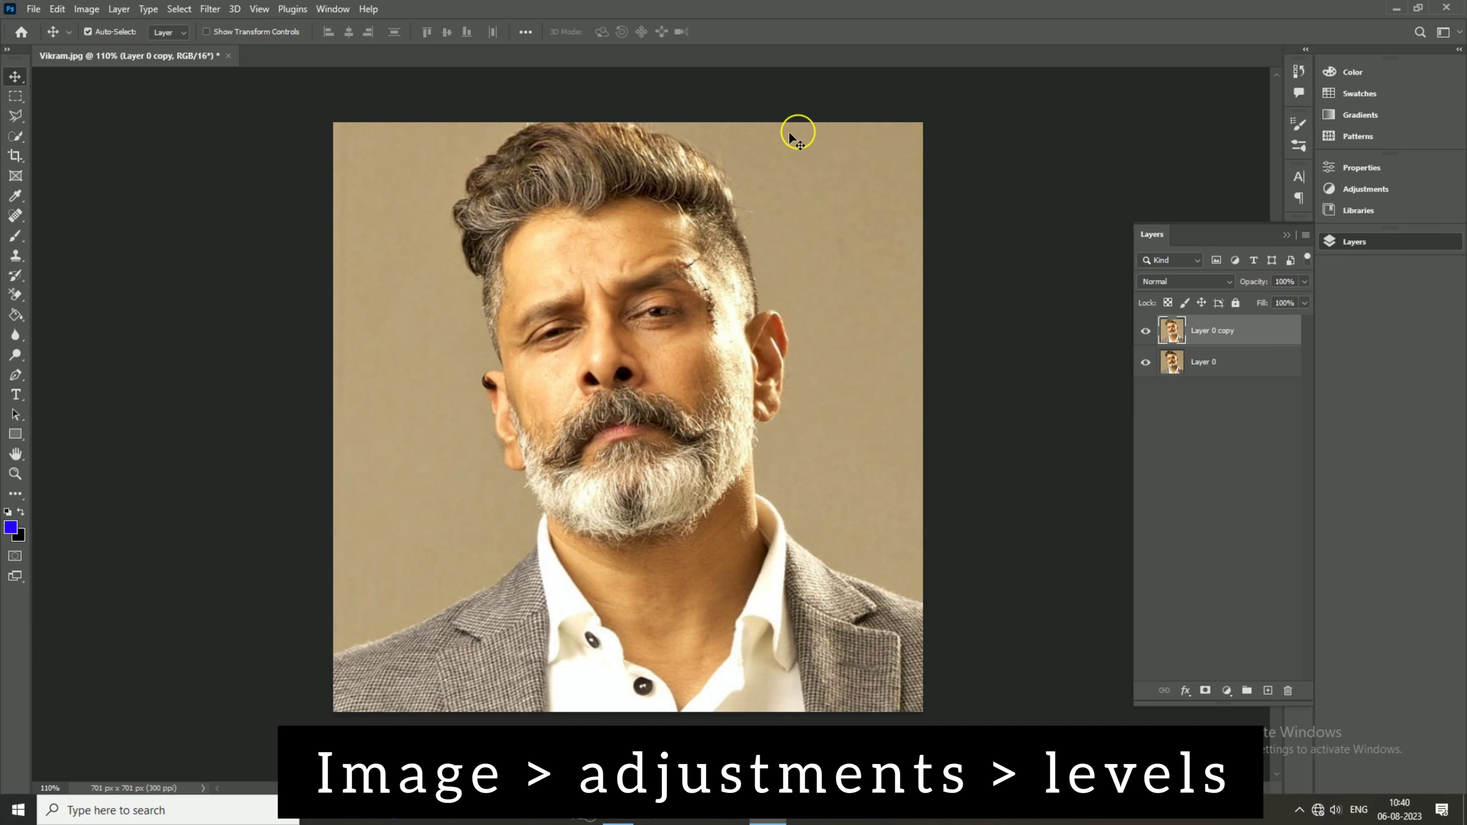
Apply Levels to Layer 0 copy with input levels 4 / 1.00 / 244
left_click(89, 10)
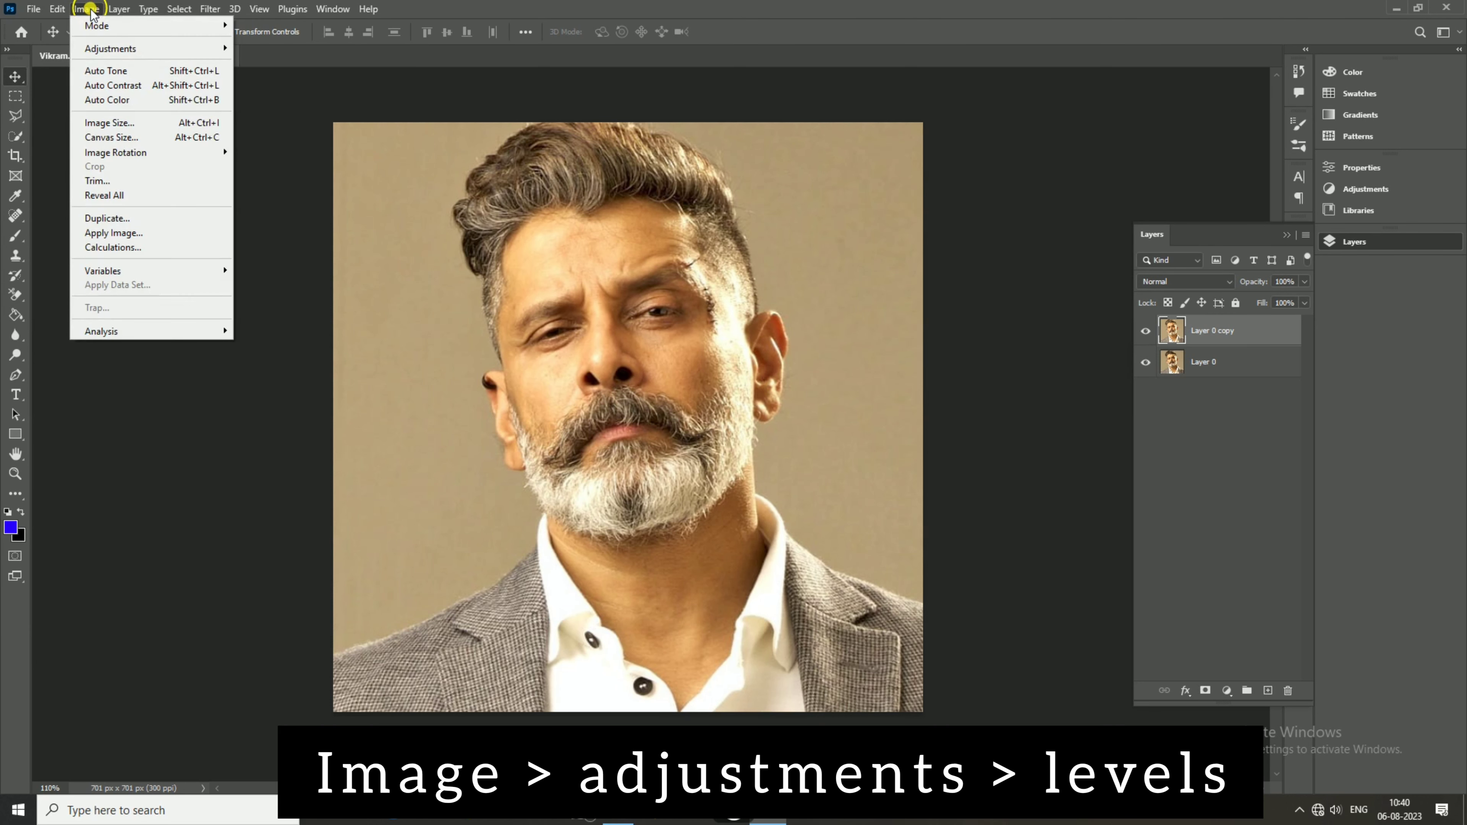
mouse_move(110, 48)
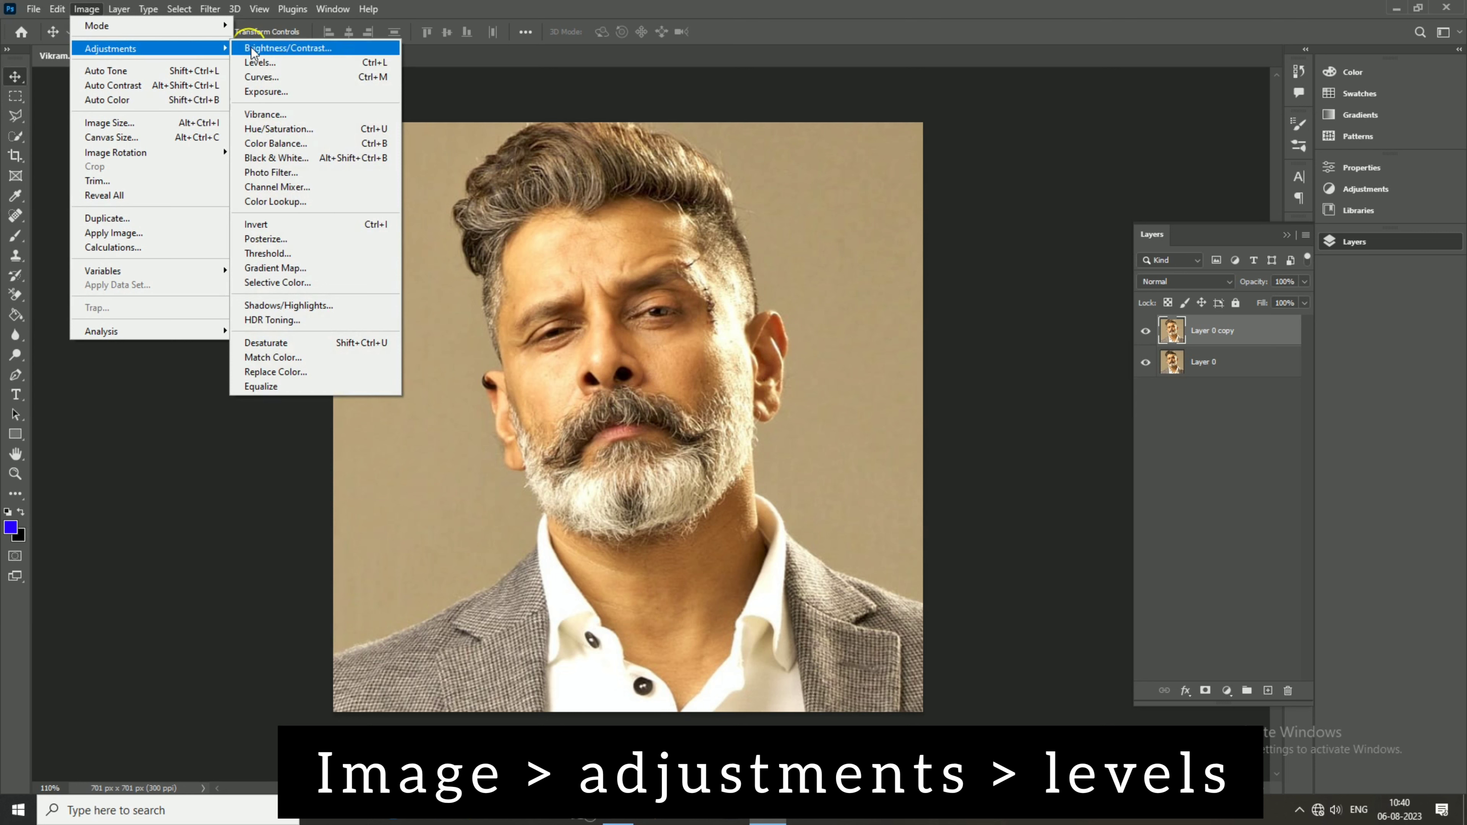
left_click(258, 63)
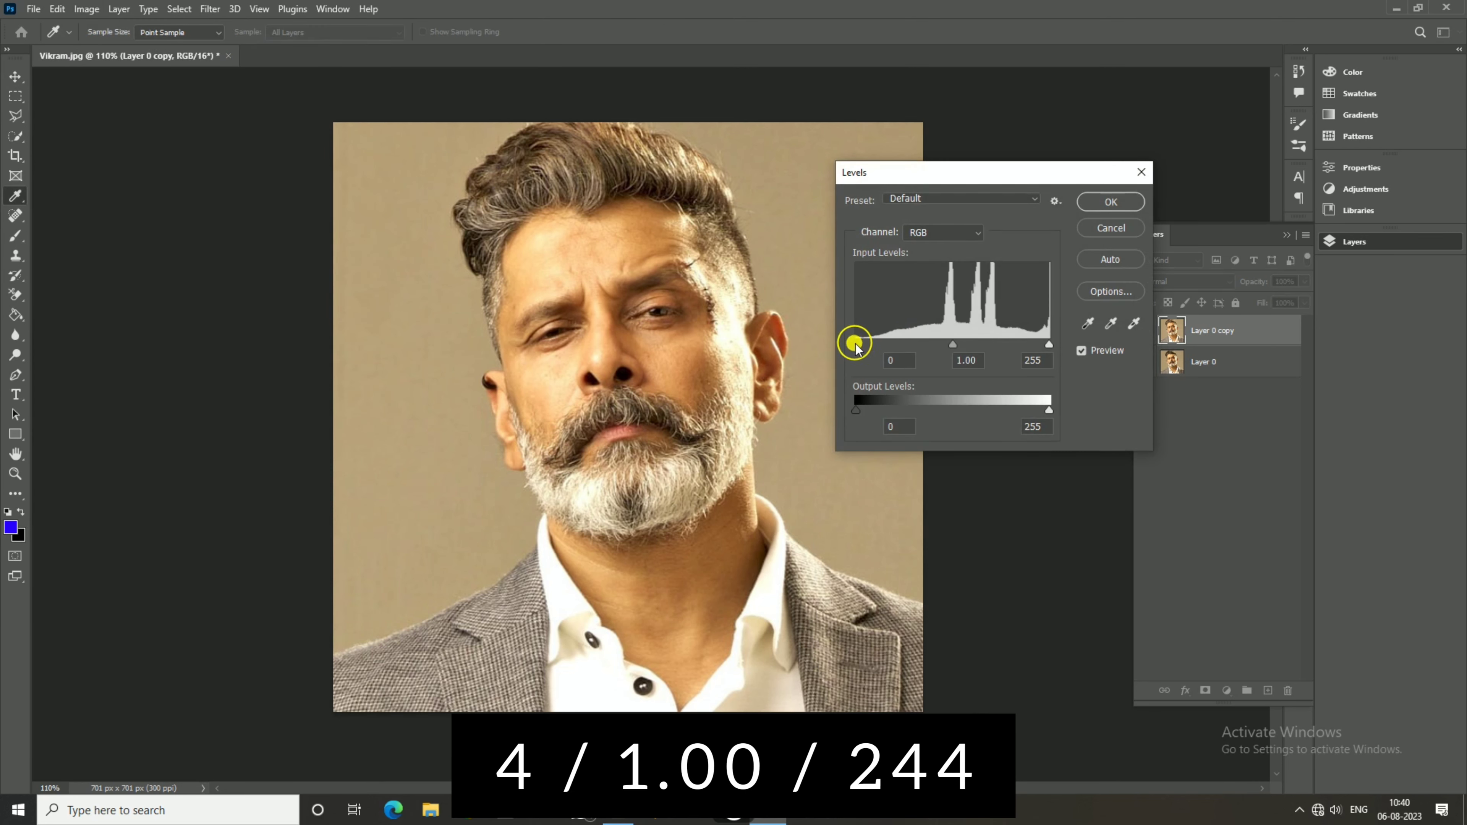
left_click_drag(855, 345, 860, 345)
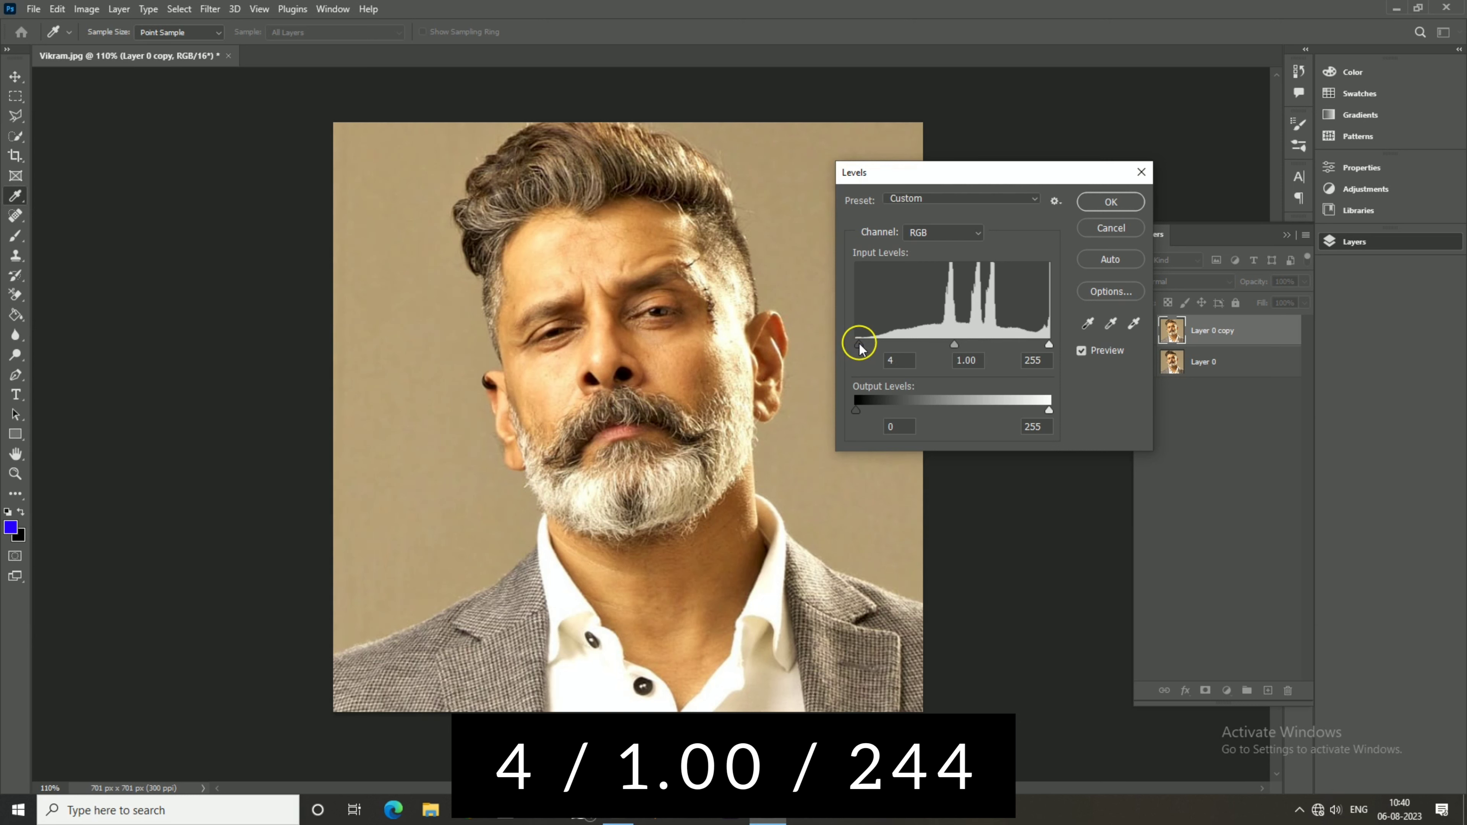
left_click(859, 345)
left_click_drag(1048, 347, 1042, 351)
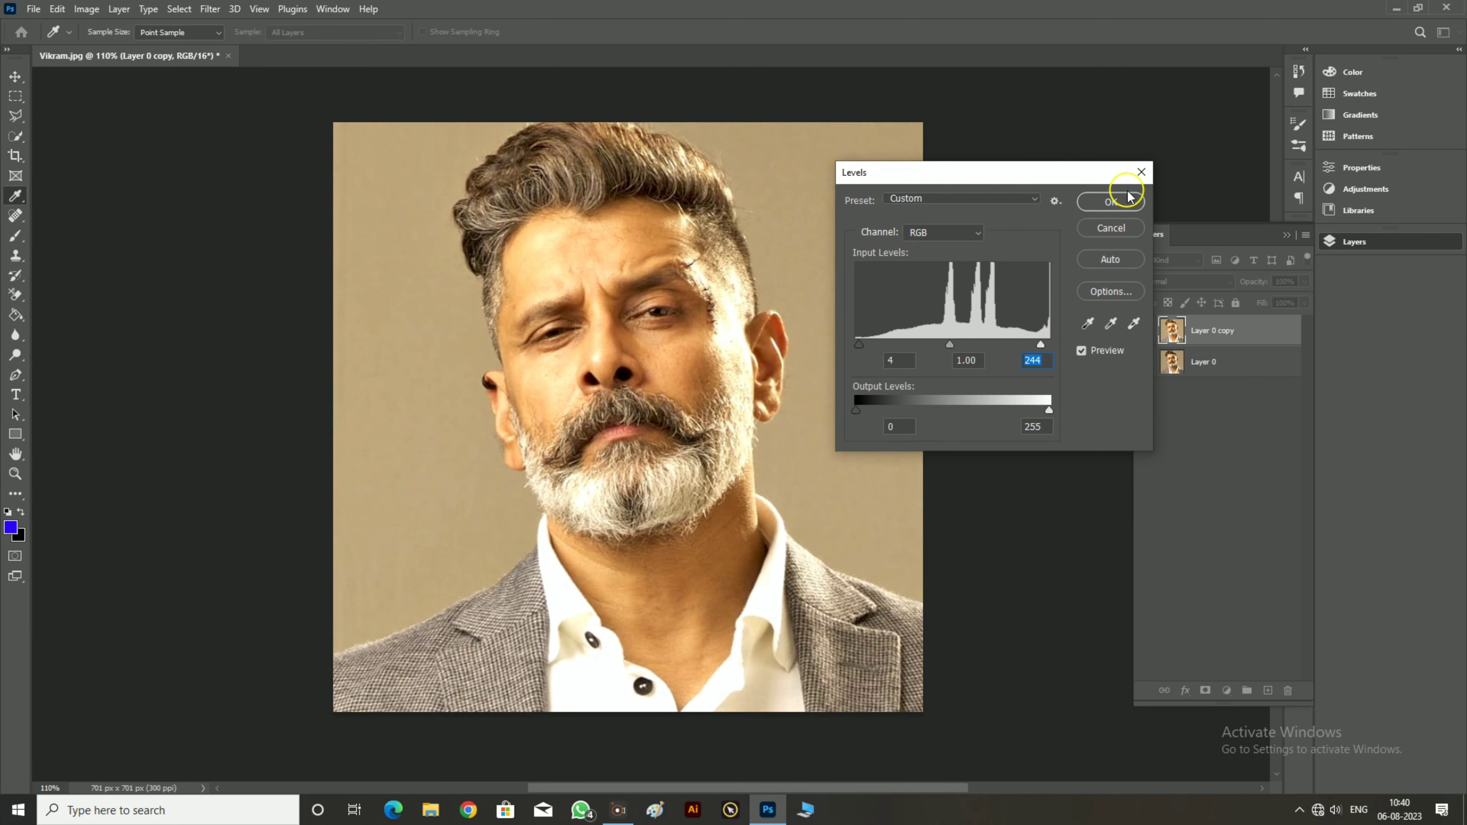
left_click(1110, 202)
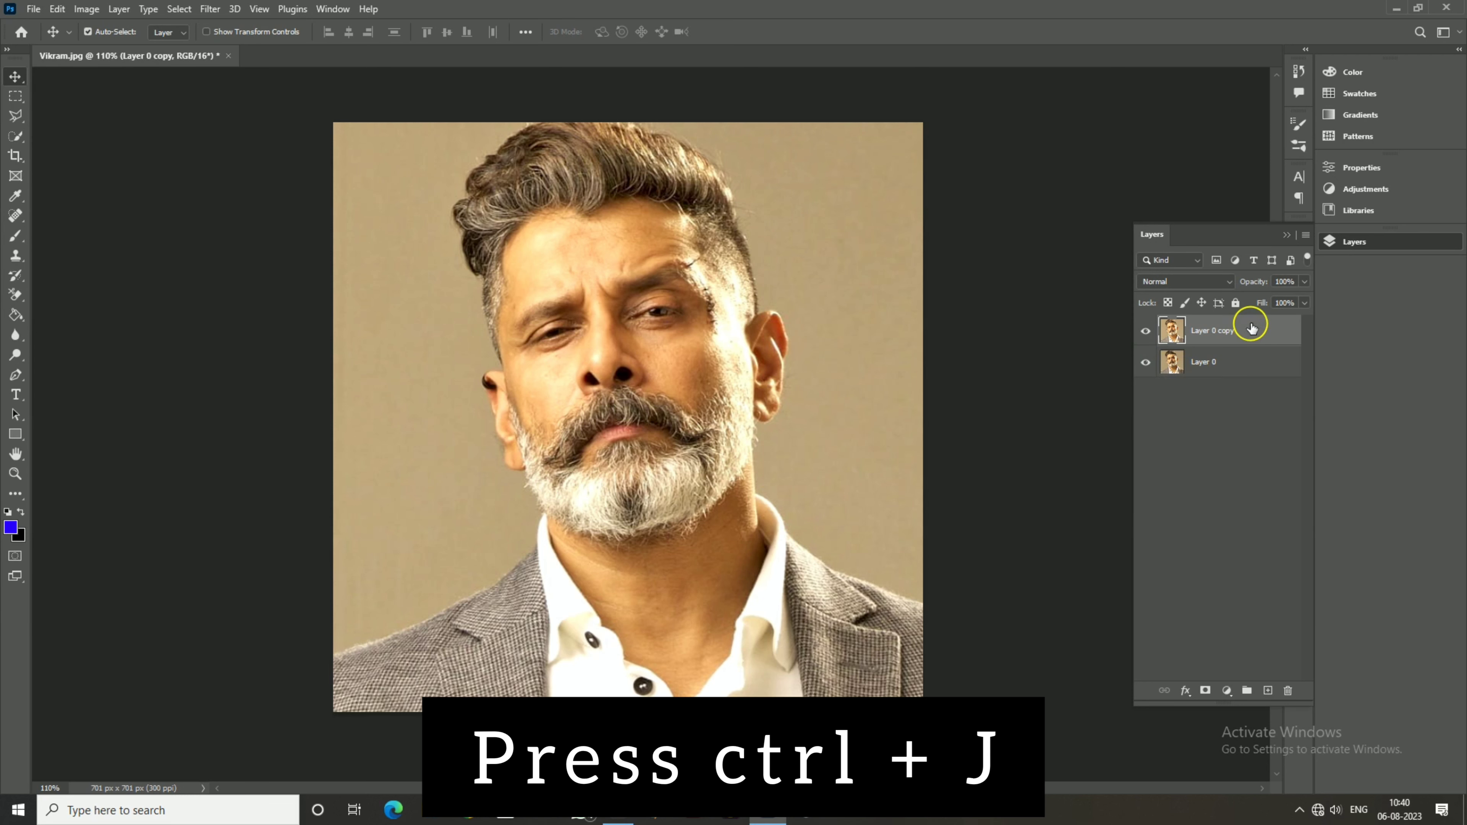
Duplicate the adjusted layer, apply a 2.0-pixel High Pass, and blend it as Overlay
key("ctrl+j")
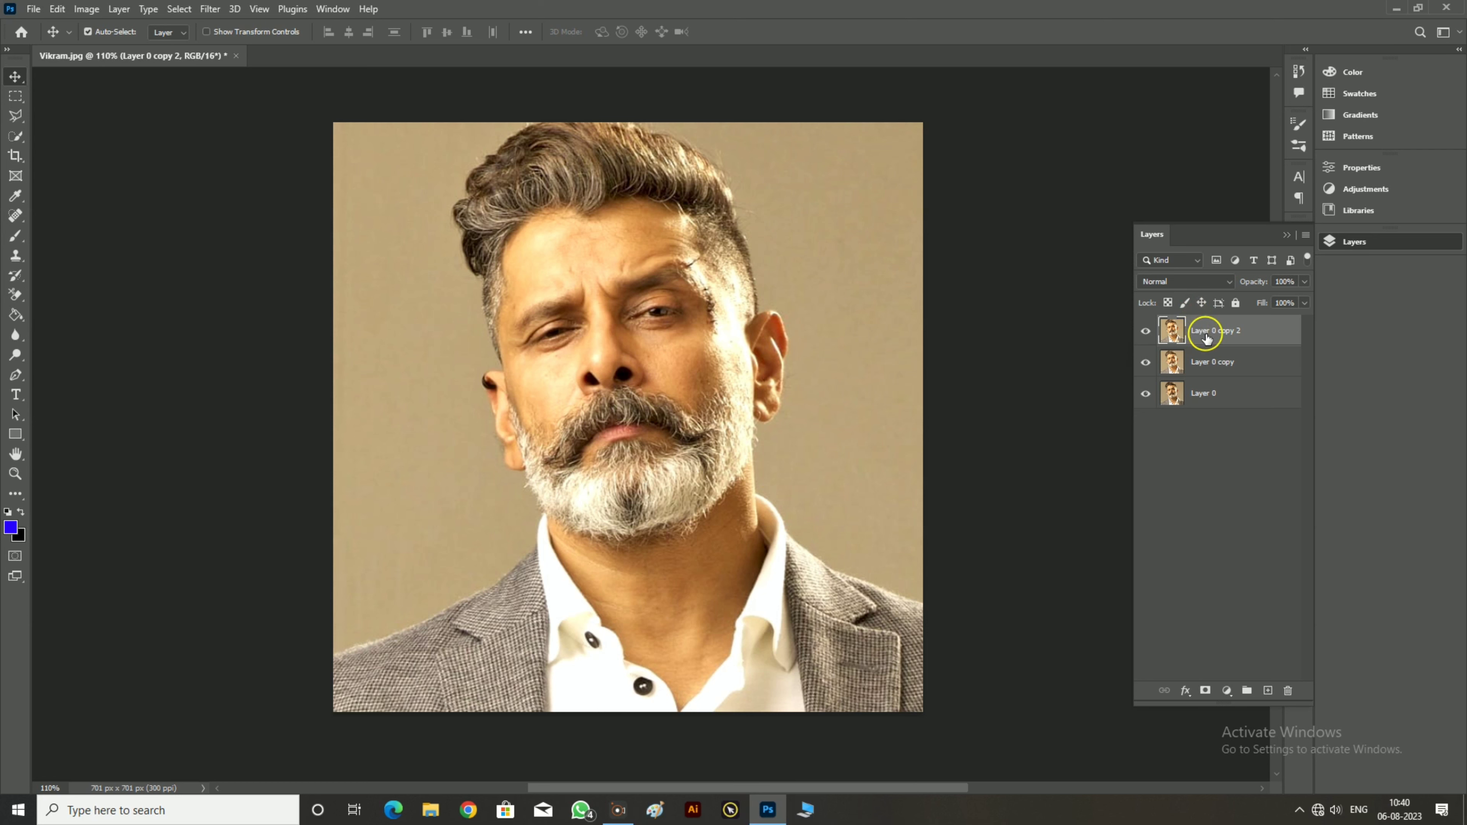
left_click(210, 9)
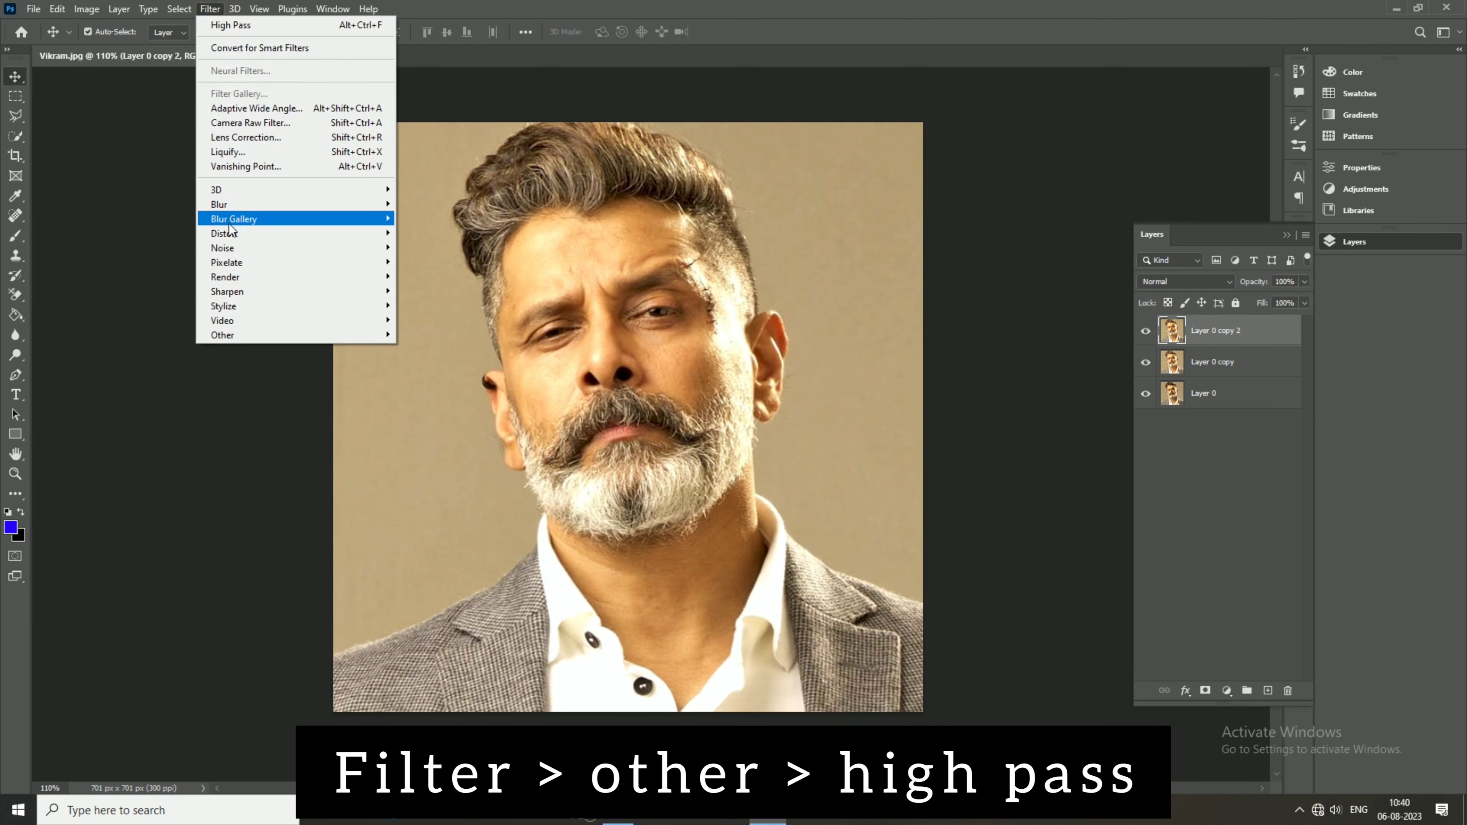
left_click(231, 336)
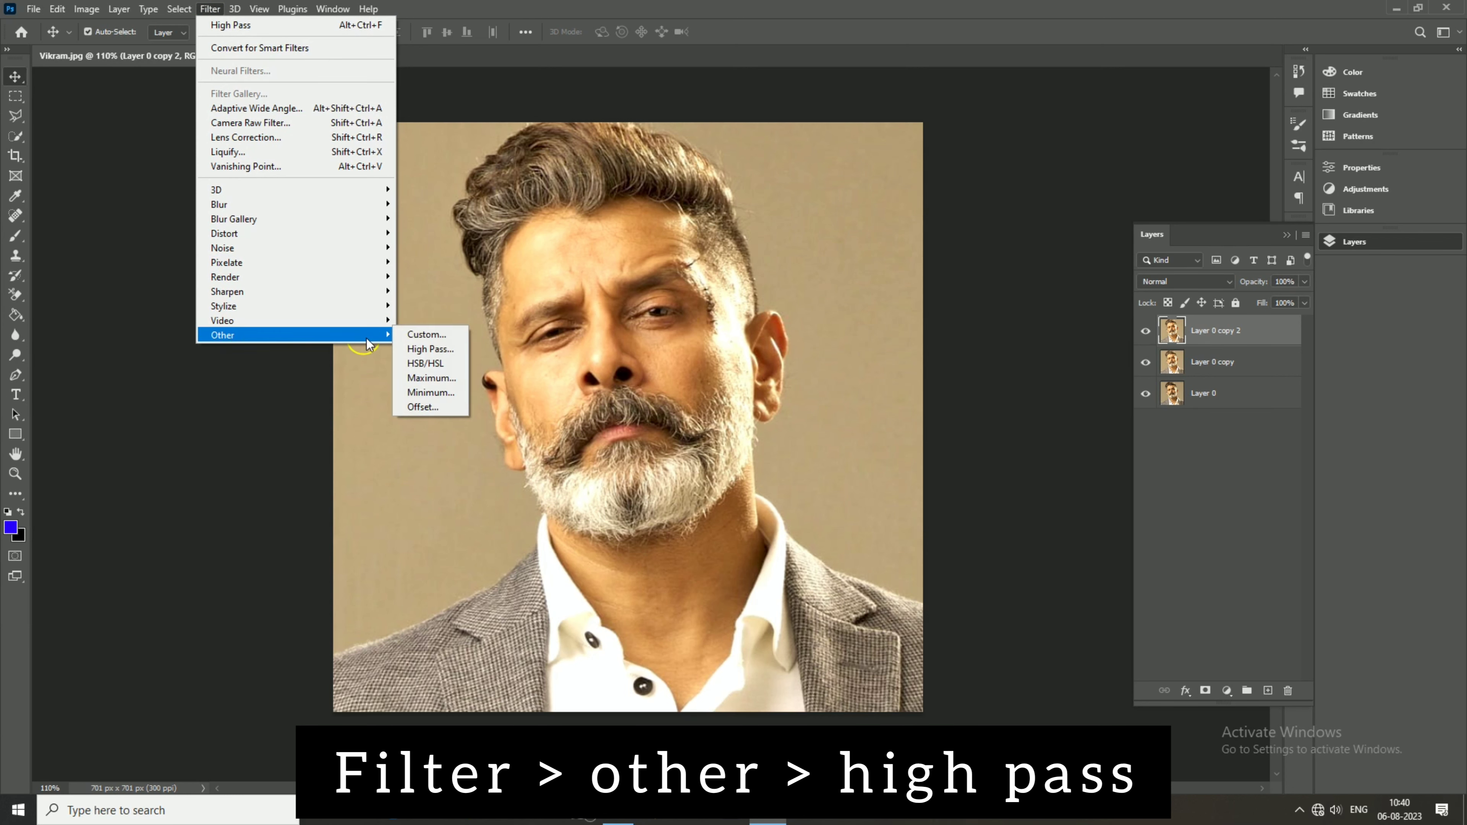
left_click(418, 349)
type("2")
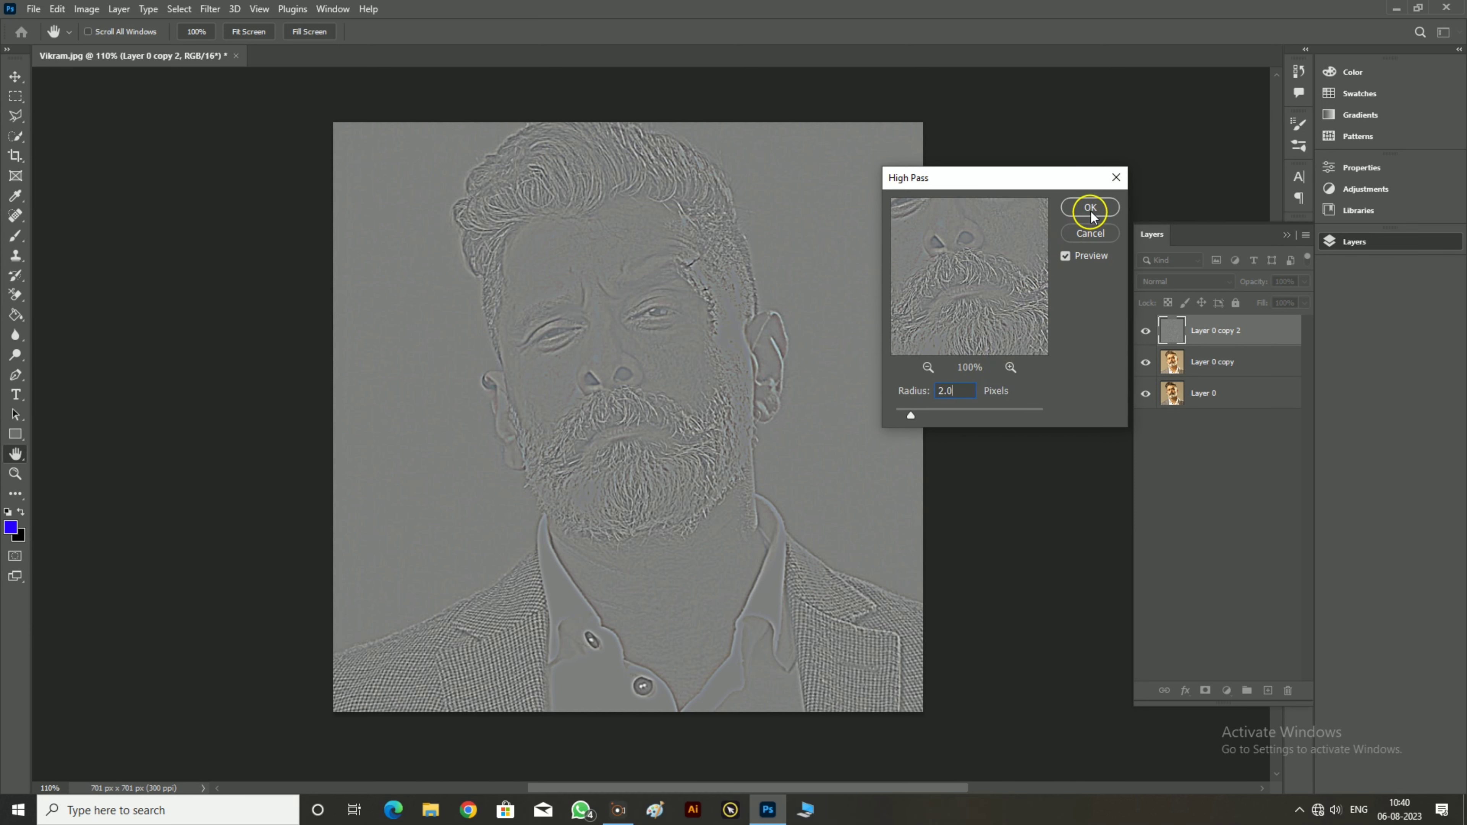
left_click(1072, 210)
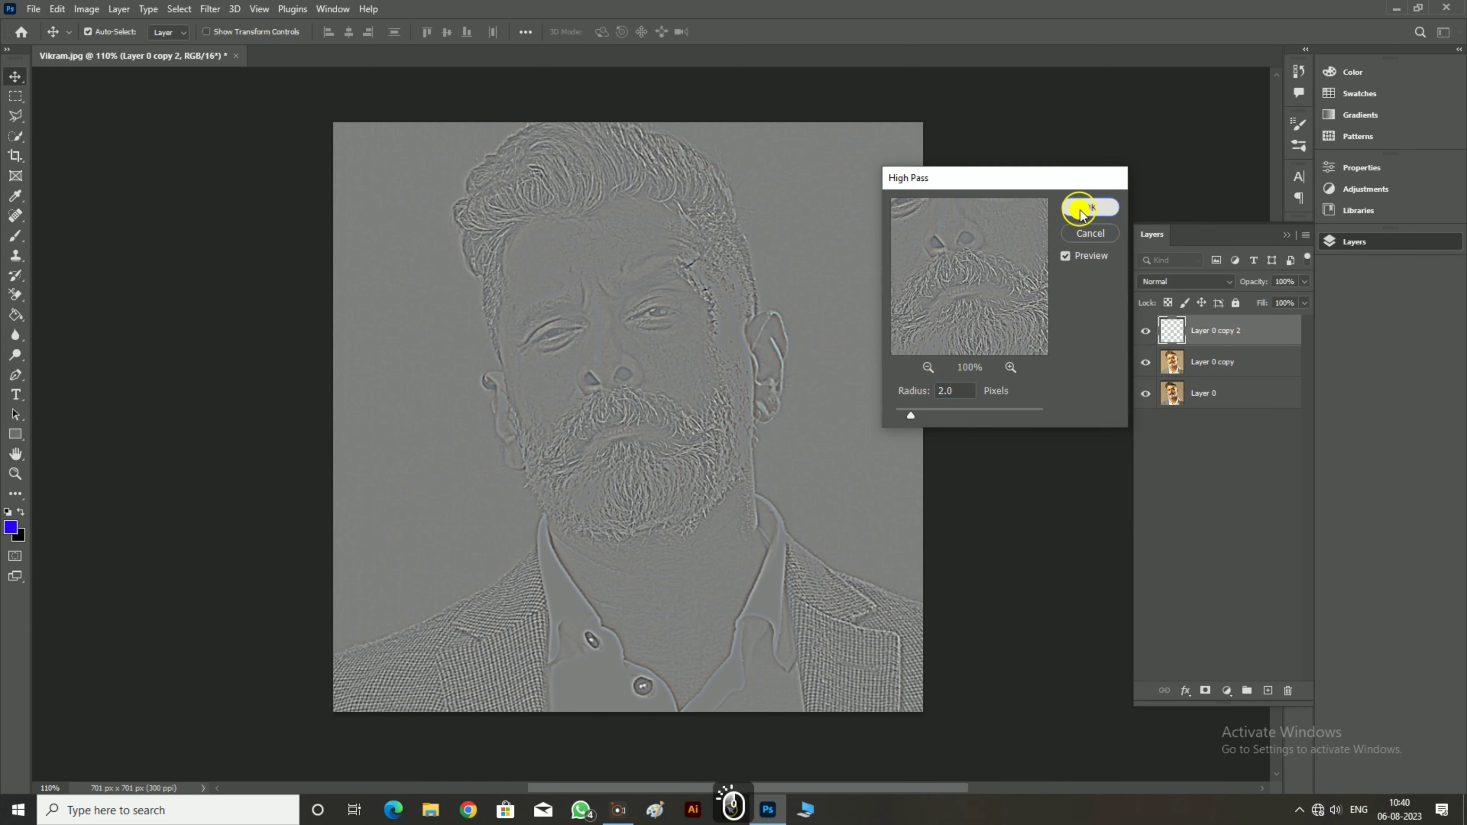
left_click(1167, 283)
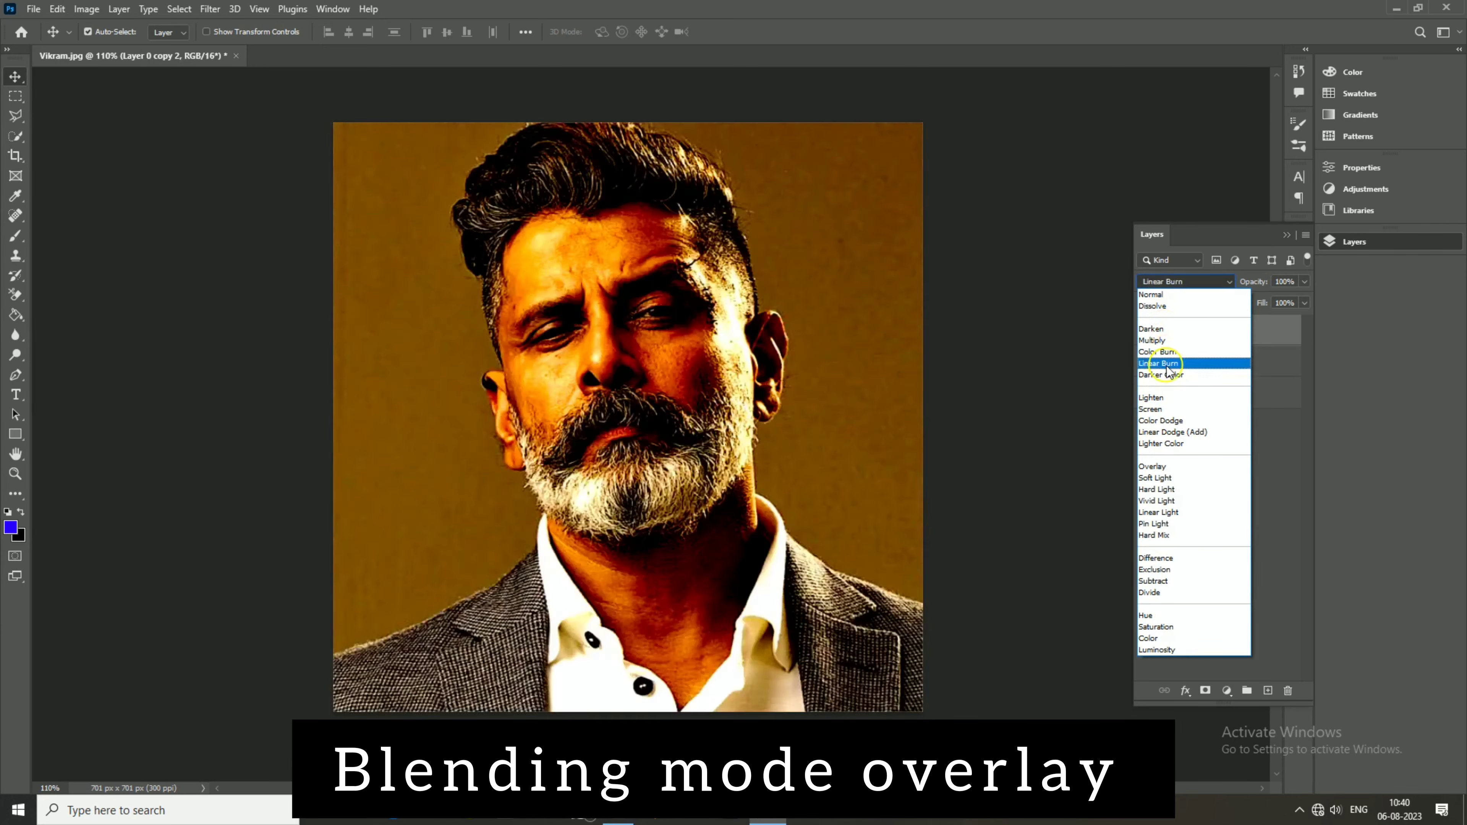
left_click(1161, 467)
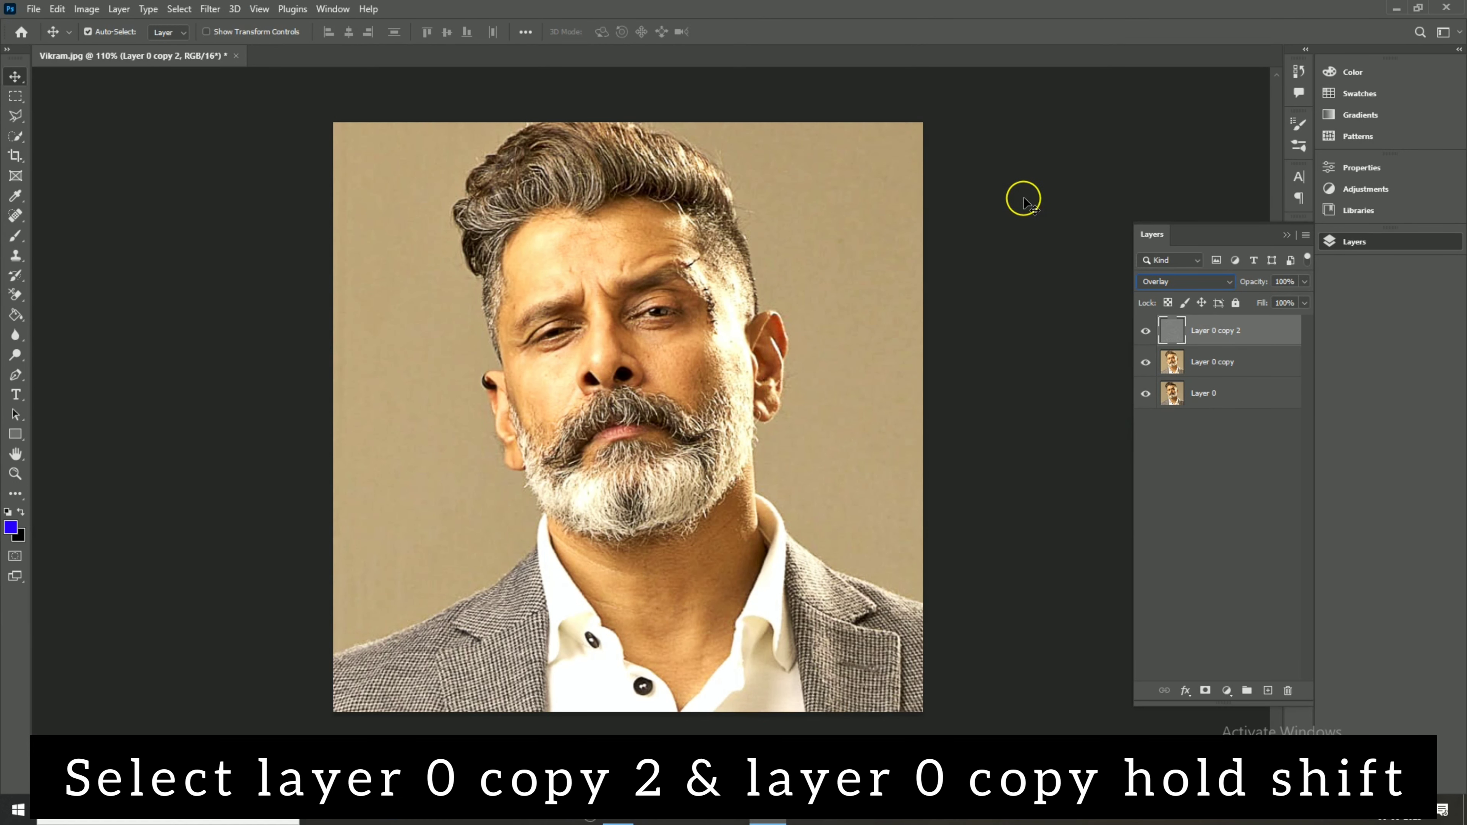
Merge Layer 0 copy 2 and Layer 0 copy into a single layer
left_click(1269, 335)
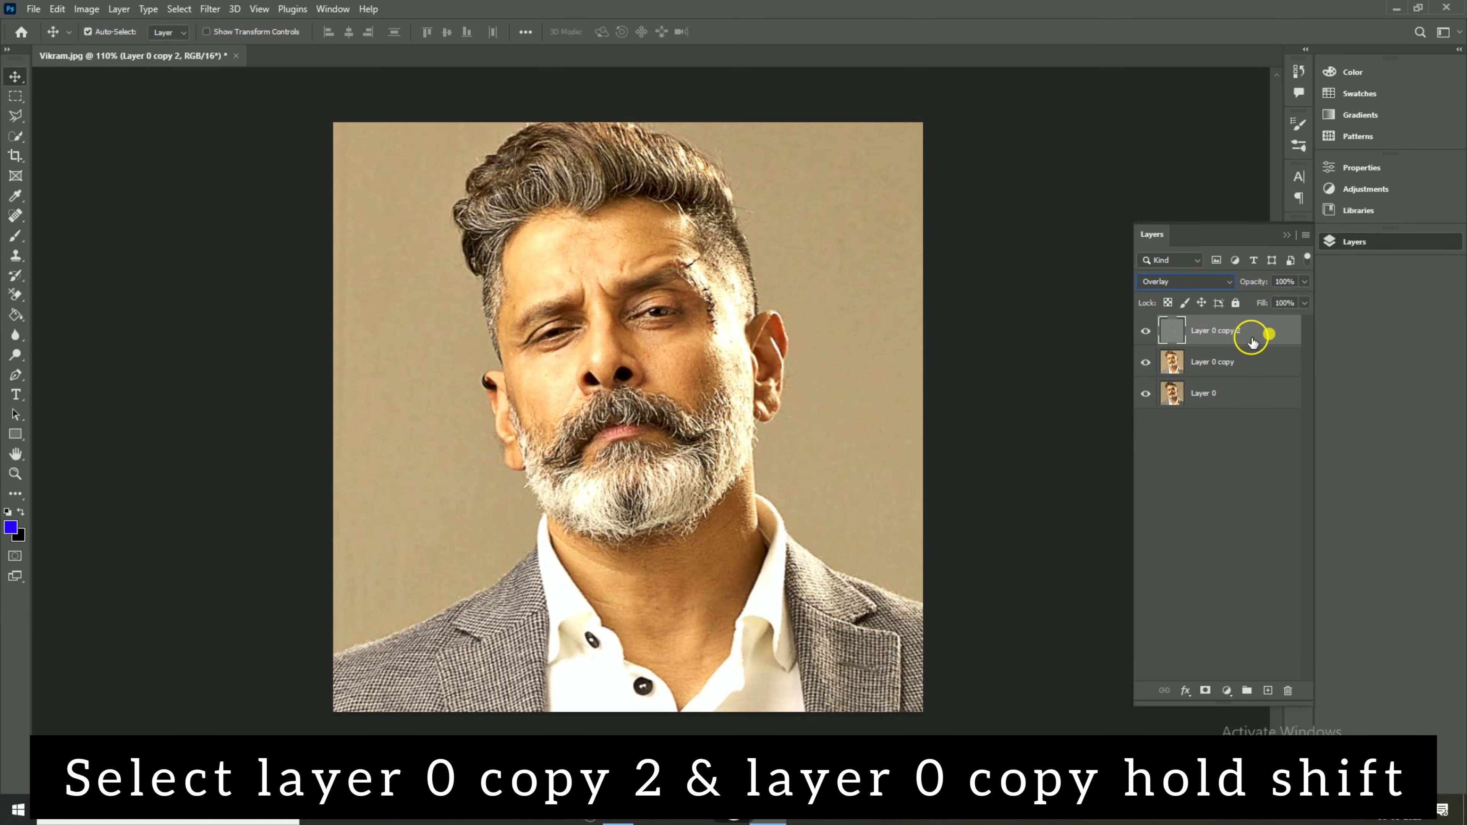
left_click(1249, 364, "shift")
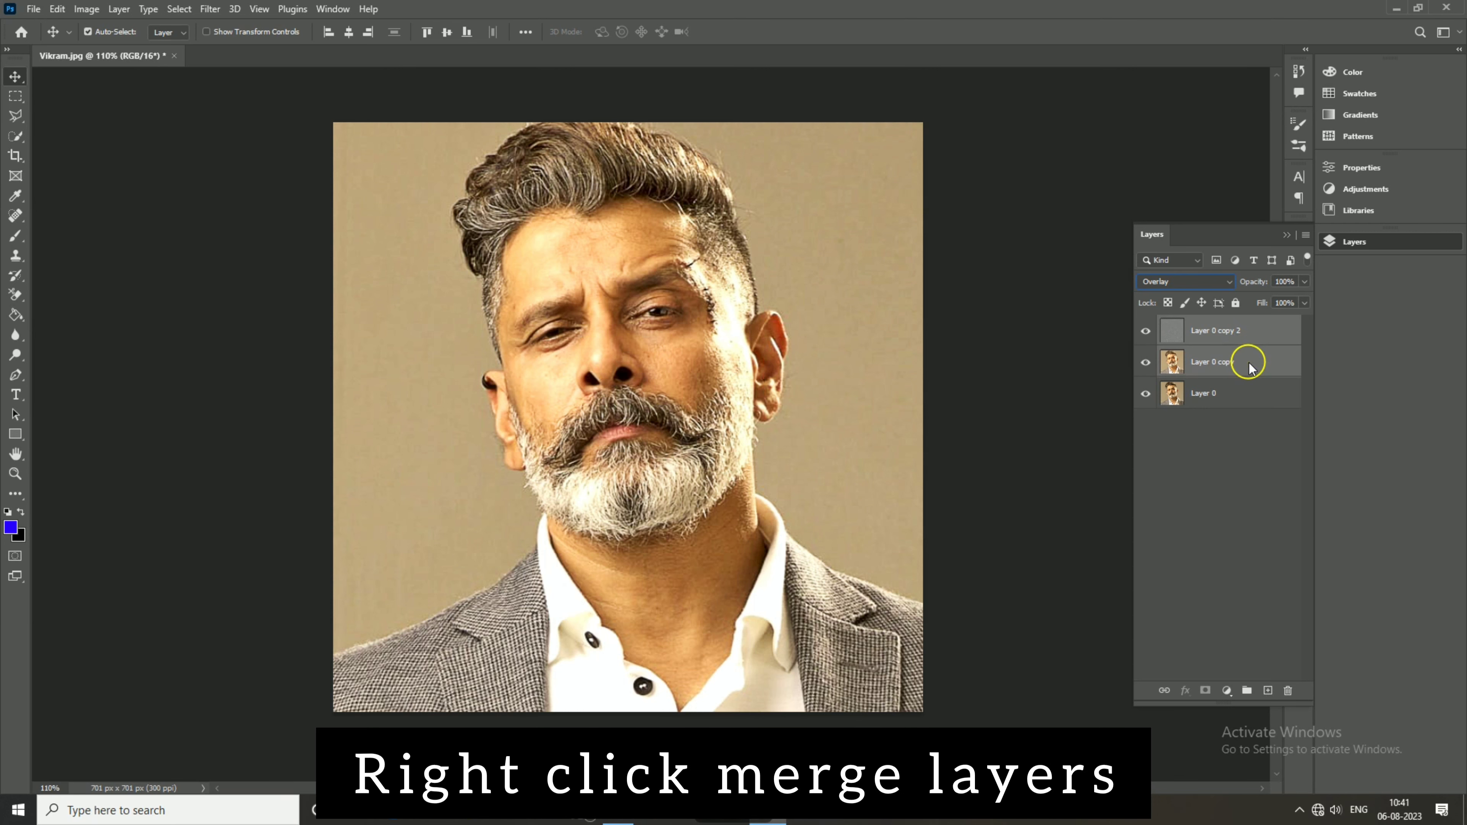
right_click(1247, 365)
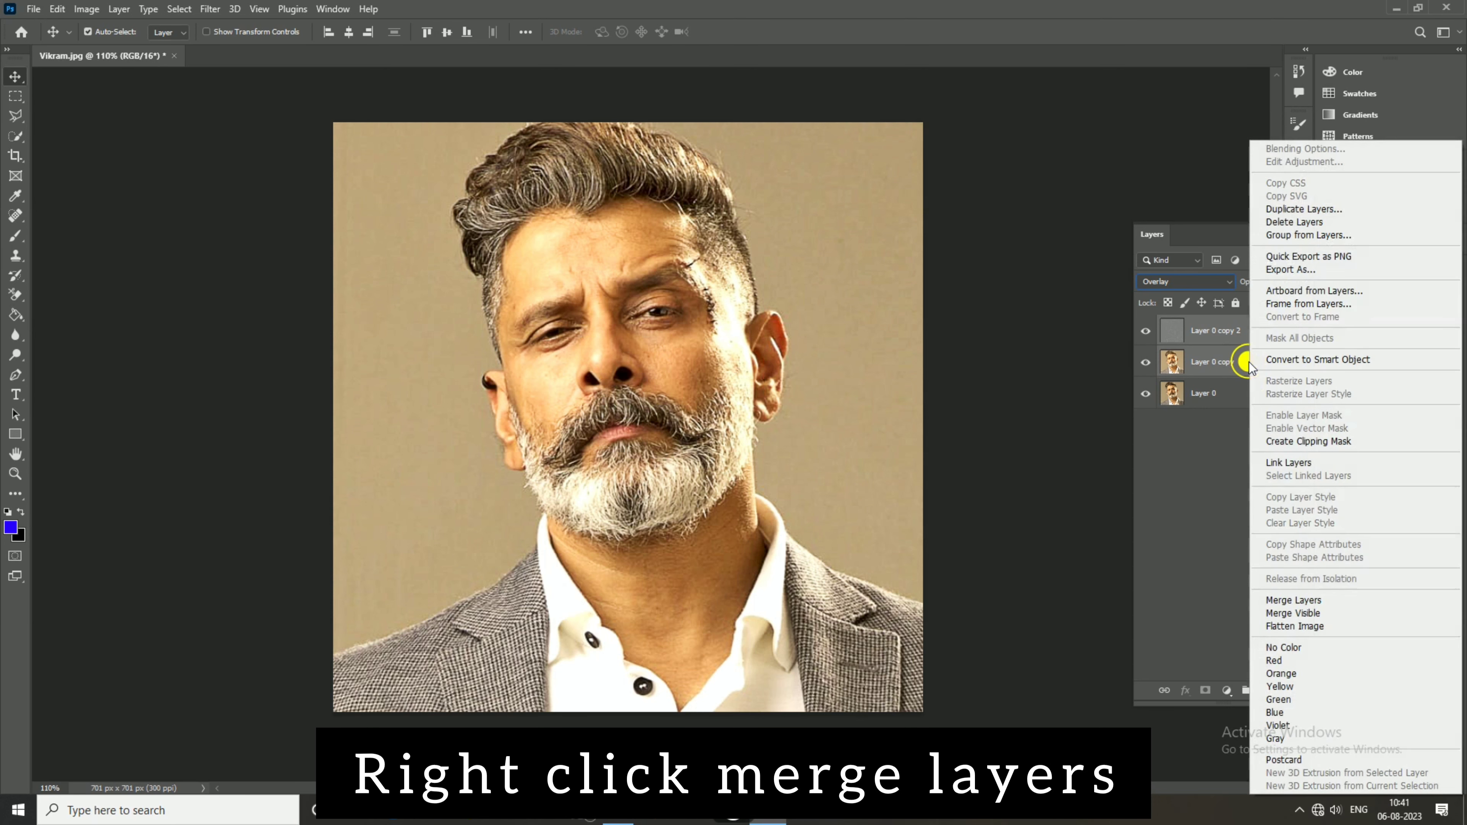
left_click(1281, 601)
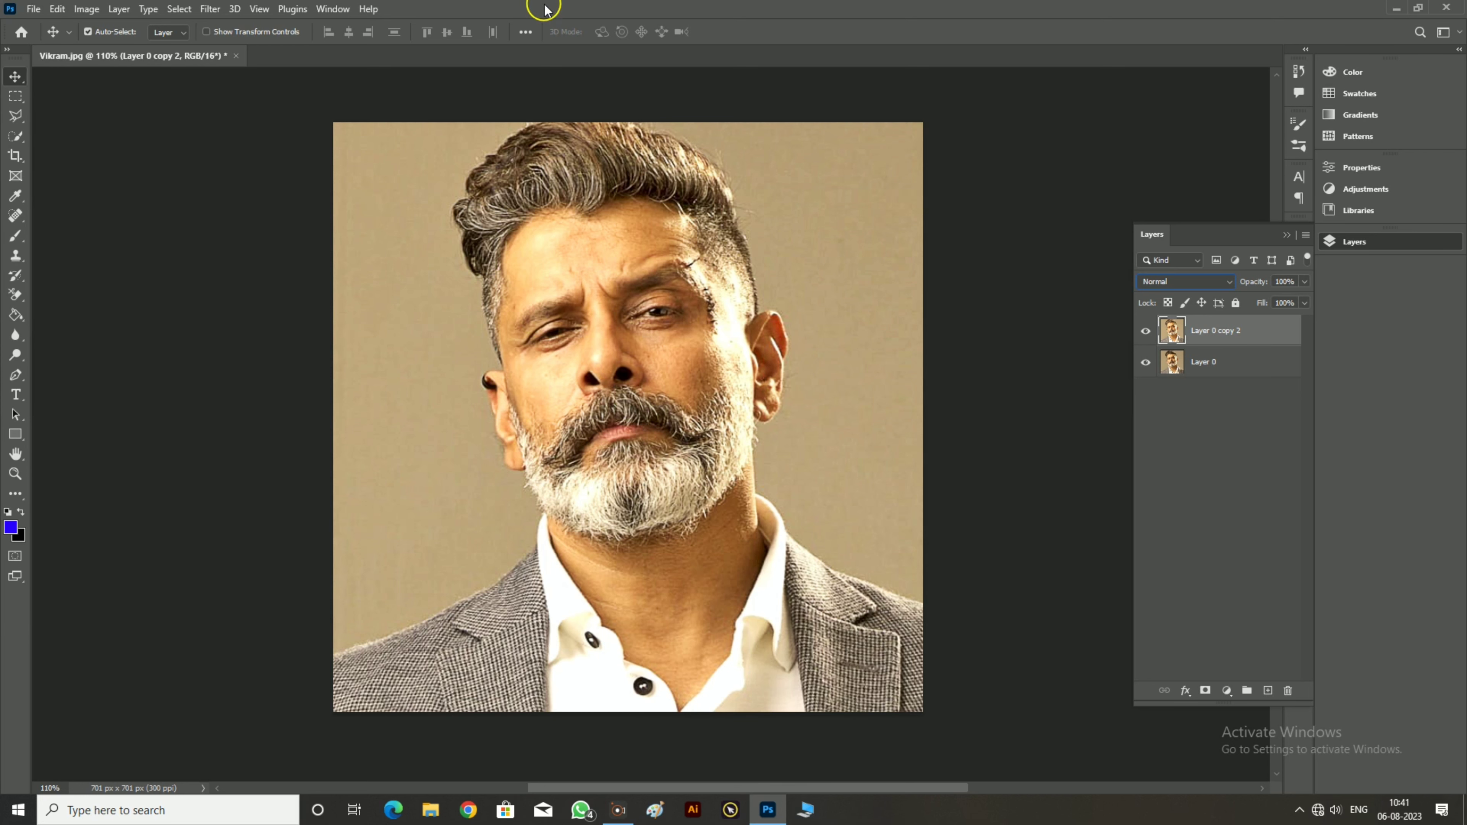
Apply Unsharp Mask to Layer 0 copy 2: Amount 100%, Radius 2.0 pixels, Threshold 0
left_click(210, 9)
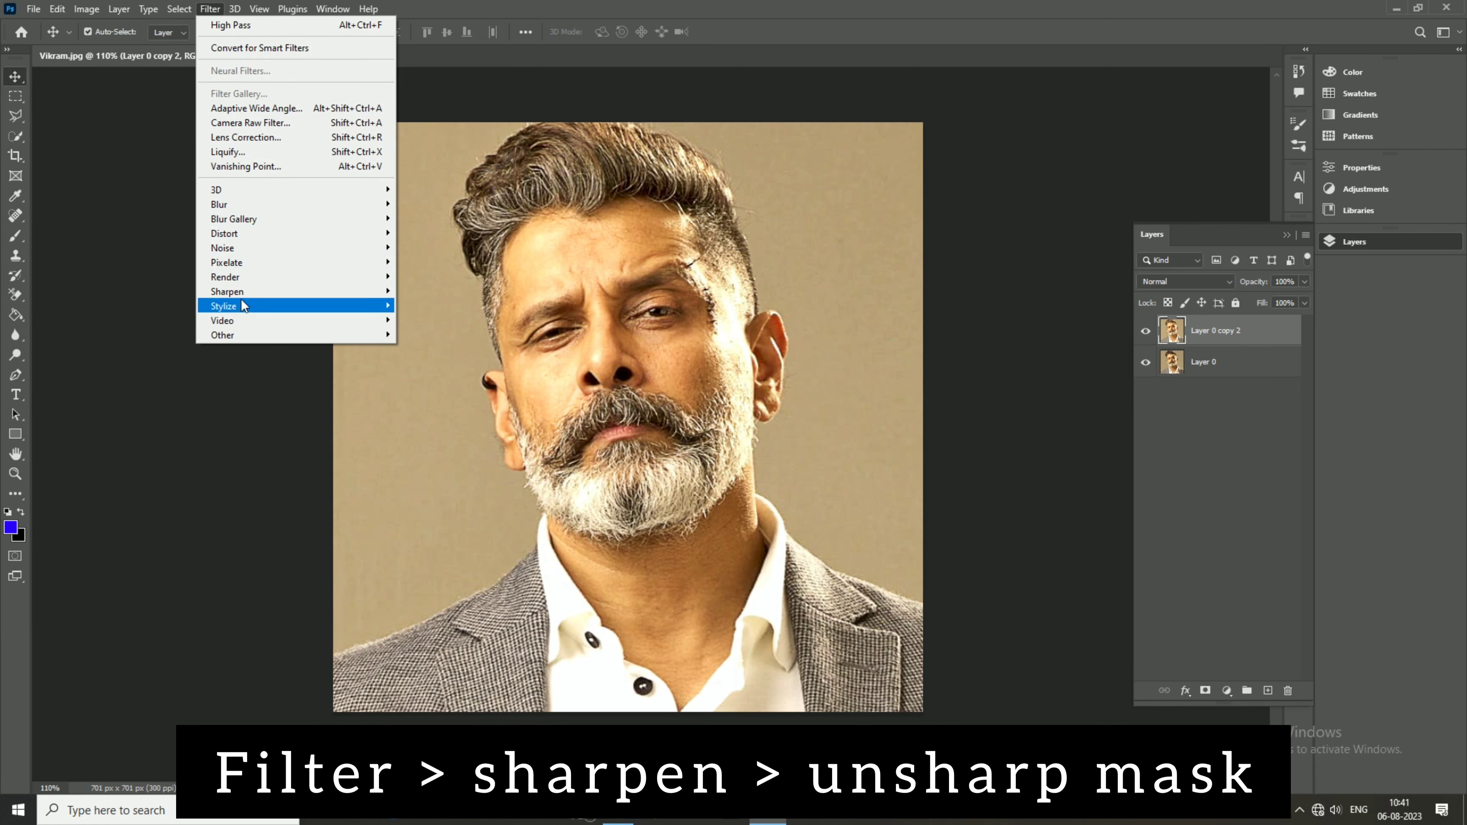
left_click(382, 296)
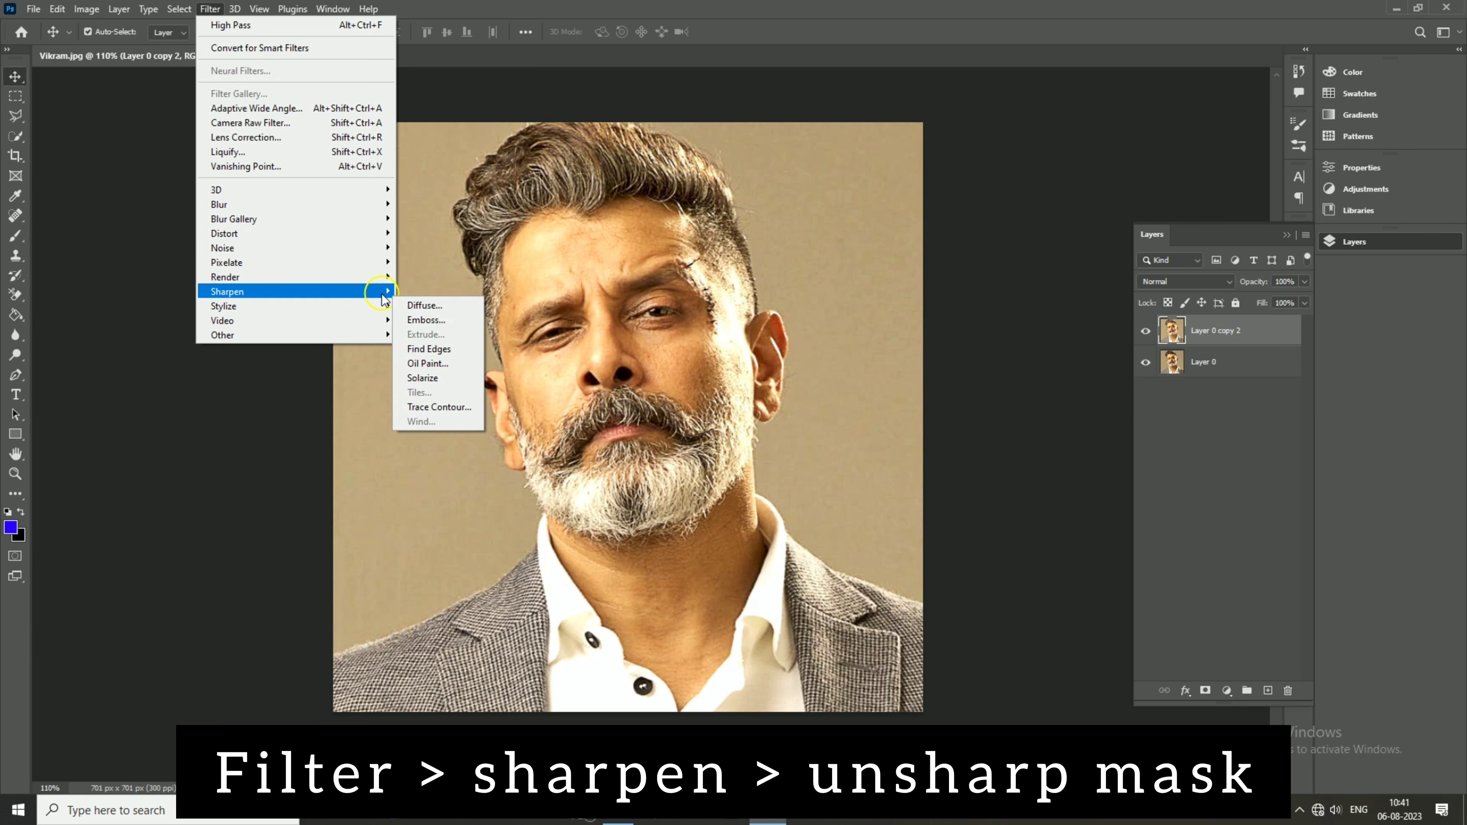
left_click(439, 348)
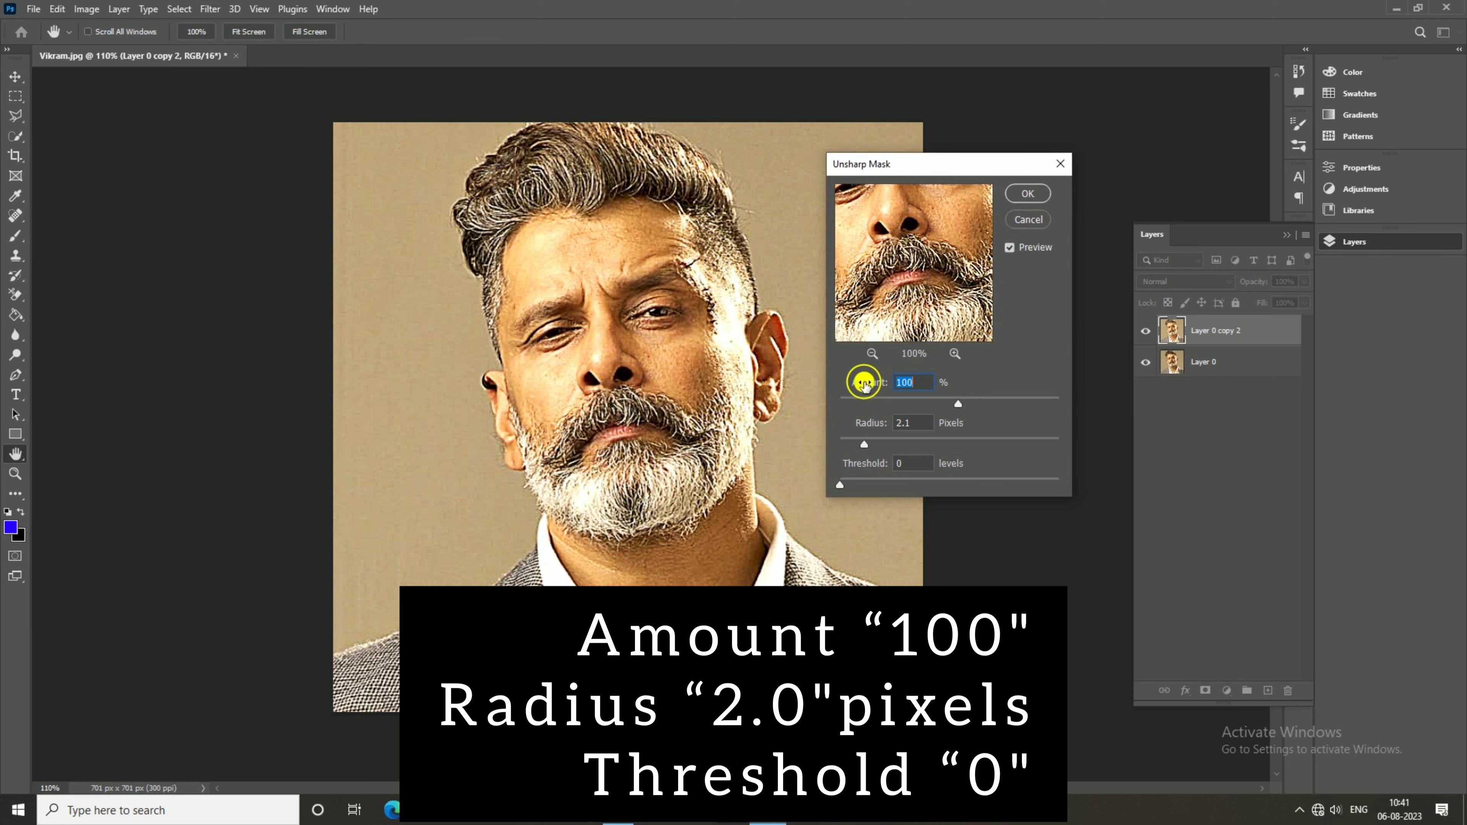
left_click_drag(864, 384, 864, 386)
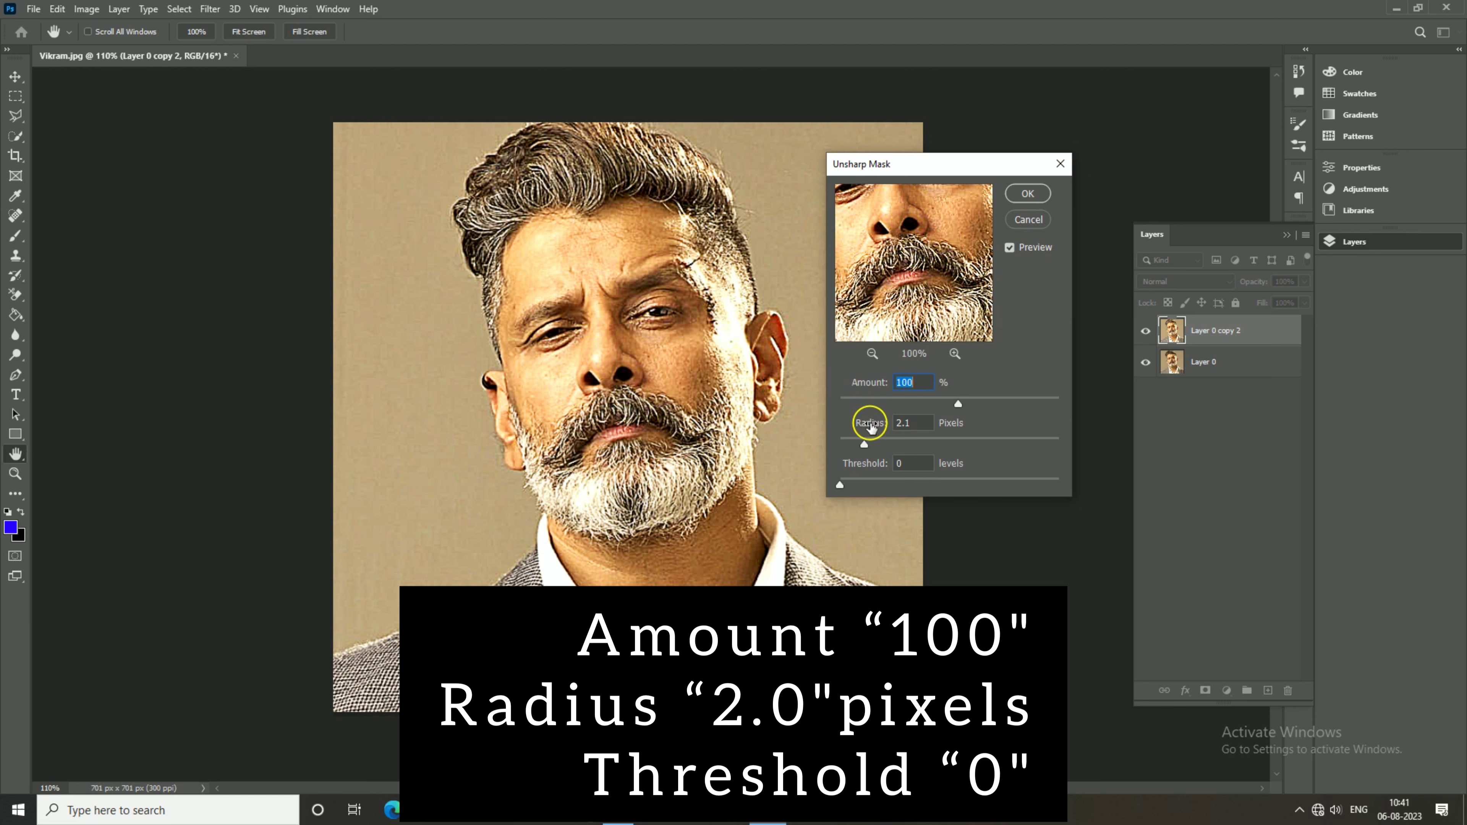
left_click_drag(870, 426, 870, 425)
key("shift+Tab")
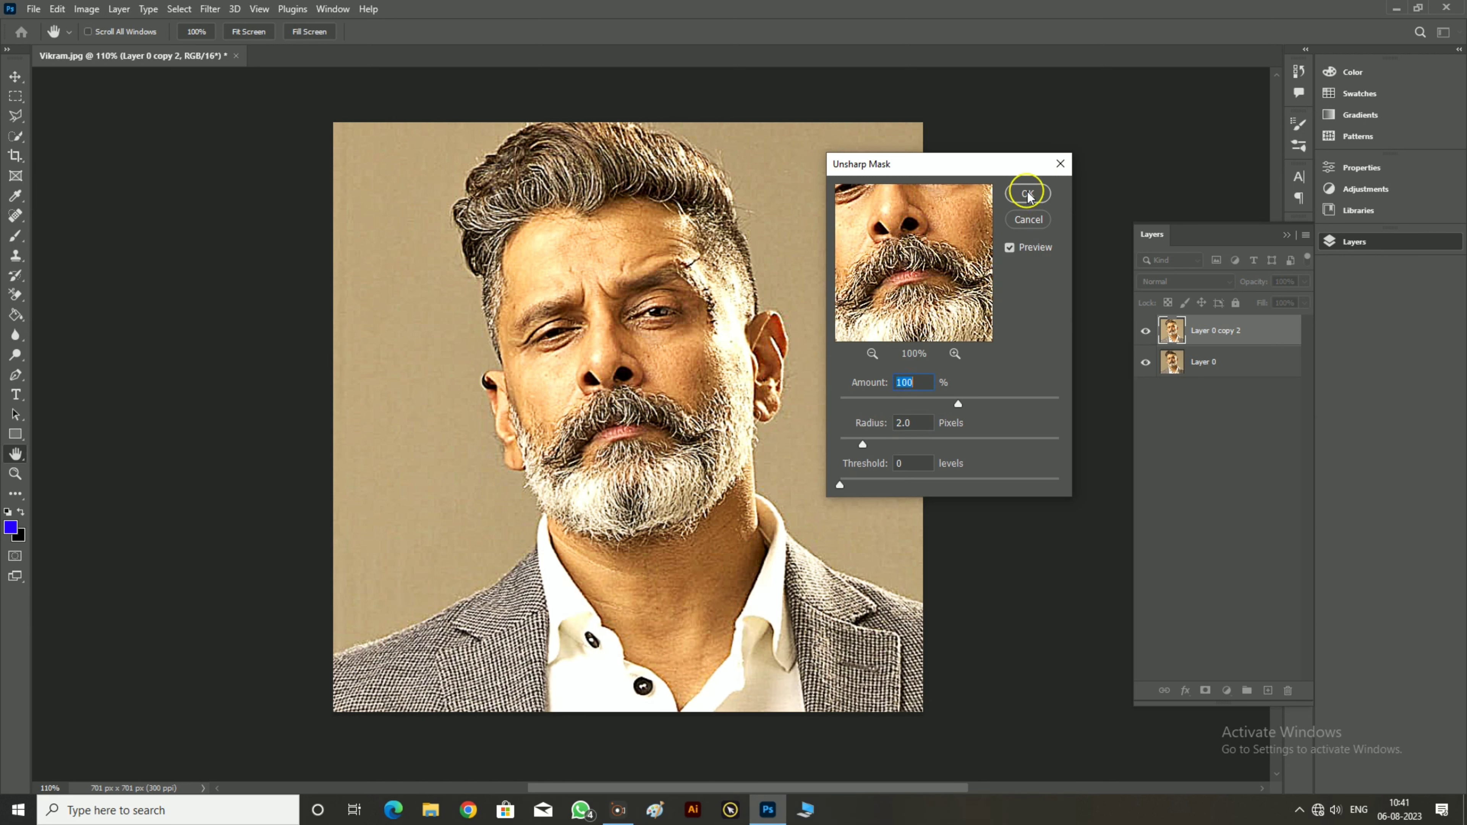
left_click(1028, 194)
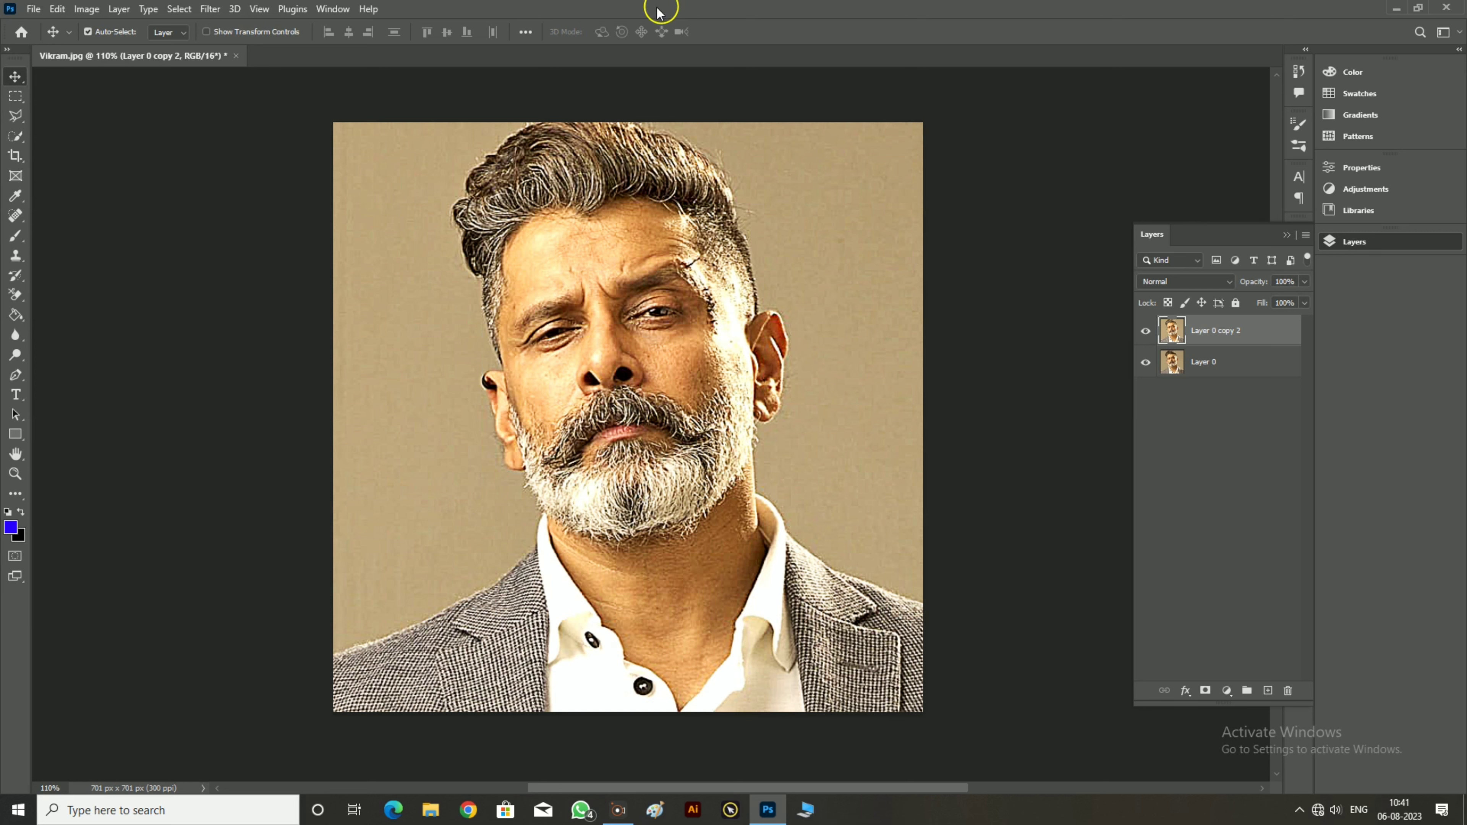
Apply the Diffuse filter in Anisotropic mode to Layer 0 copy 2
left_click(210, 9)
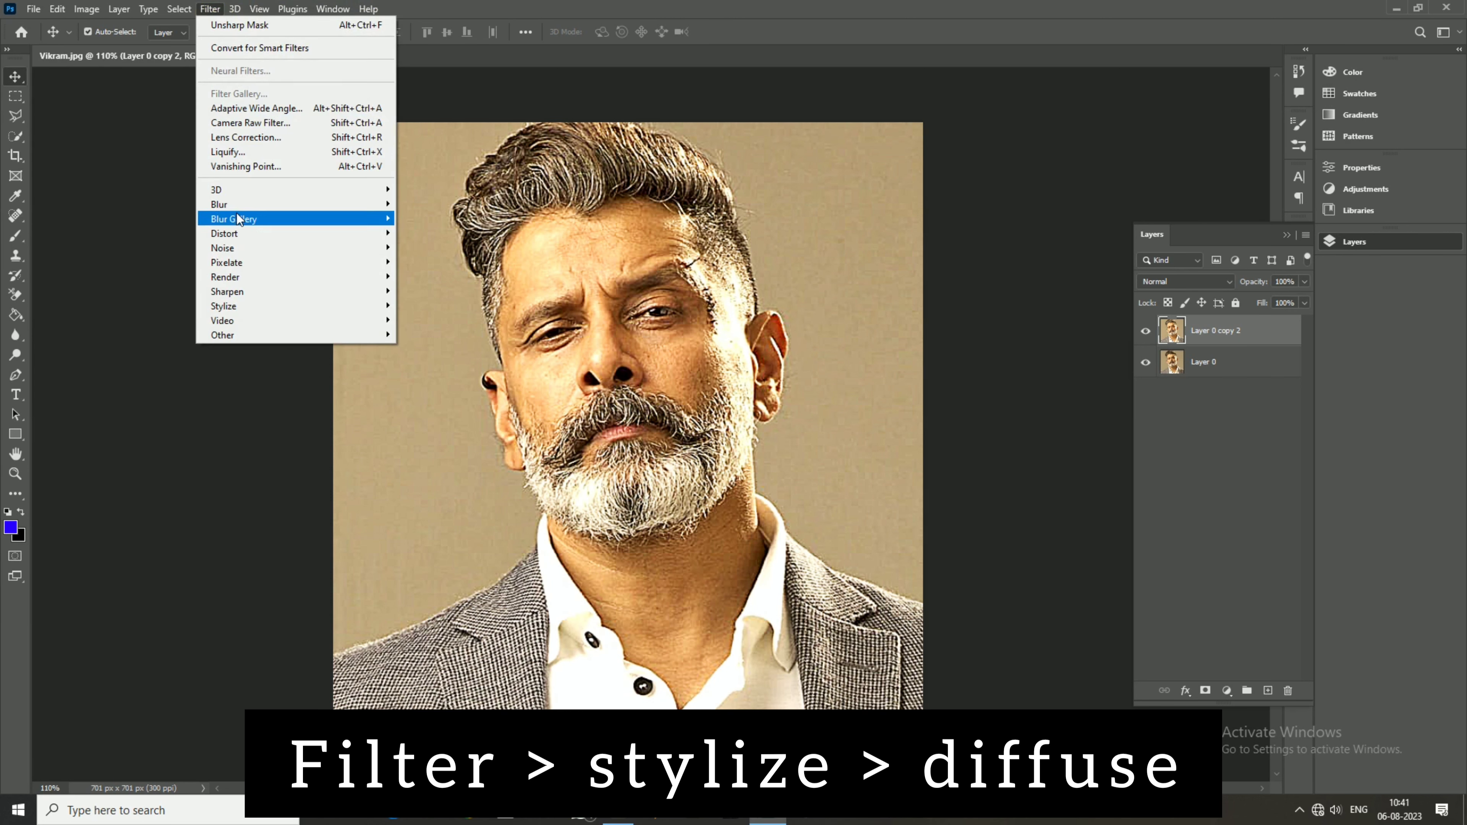
mouse_move(223, 306)
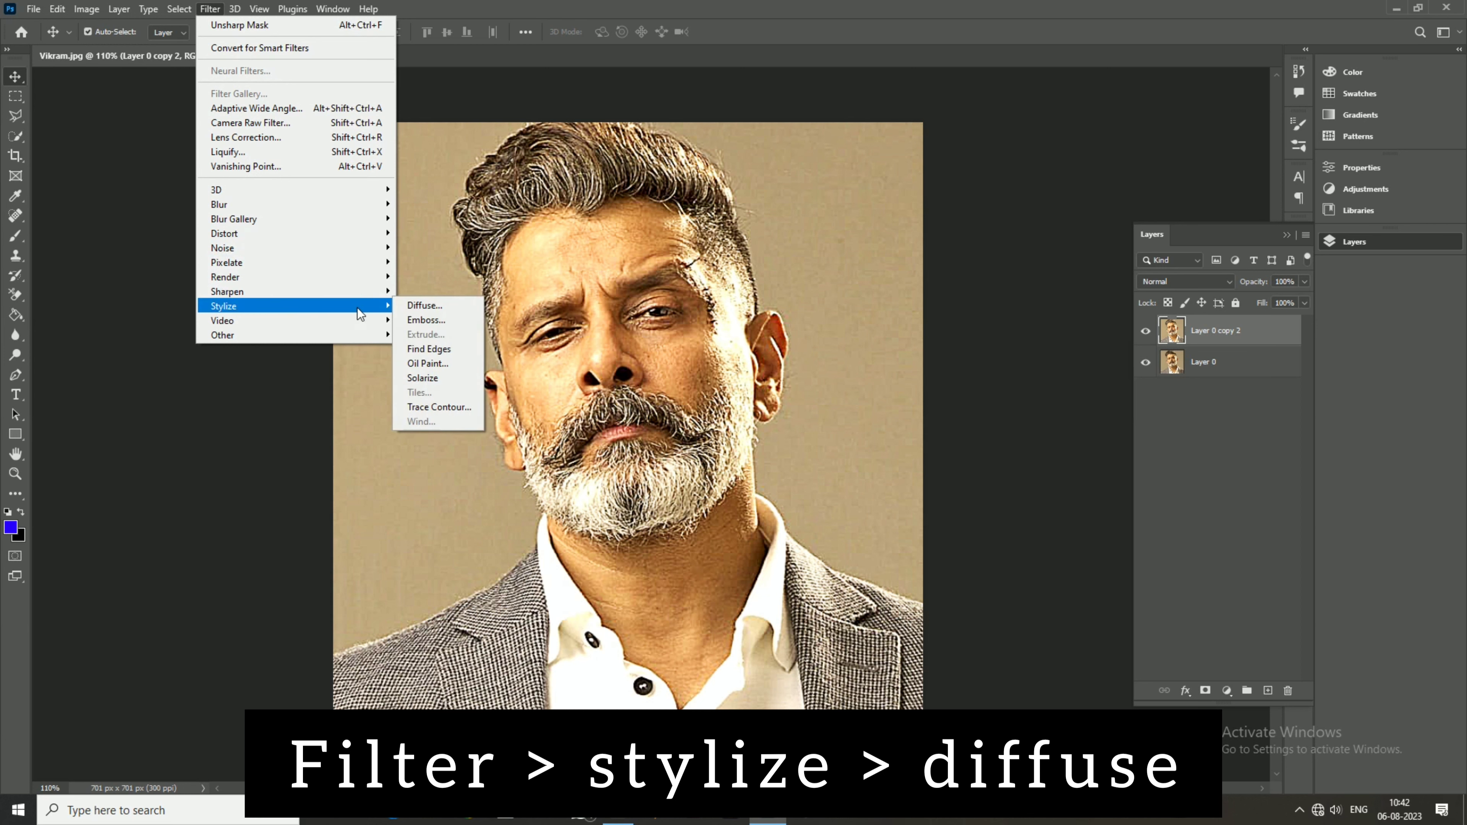
left_click(424, 312)
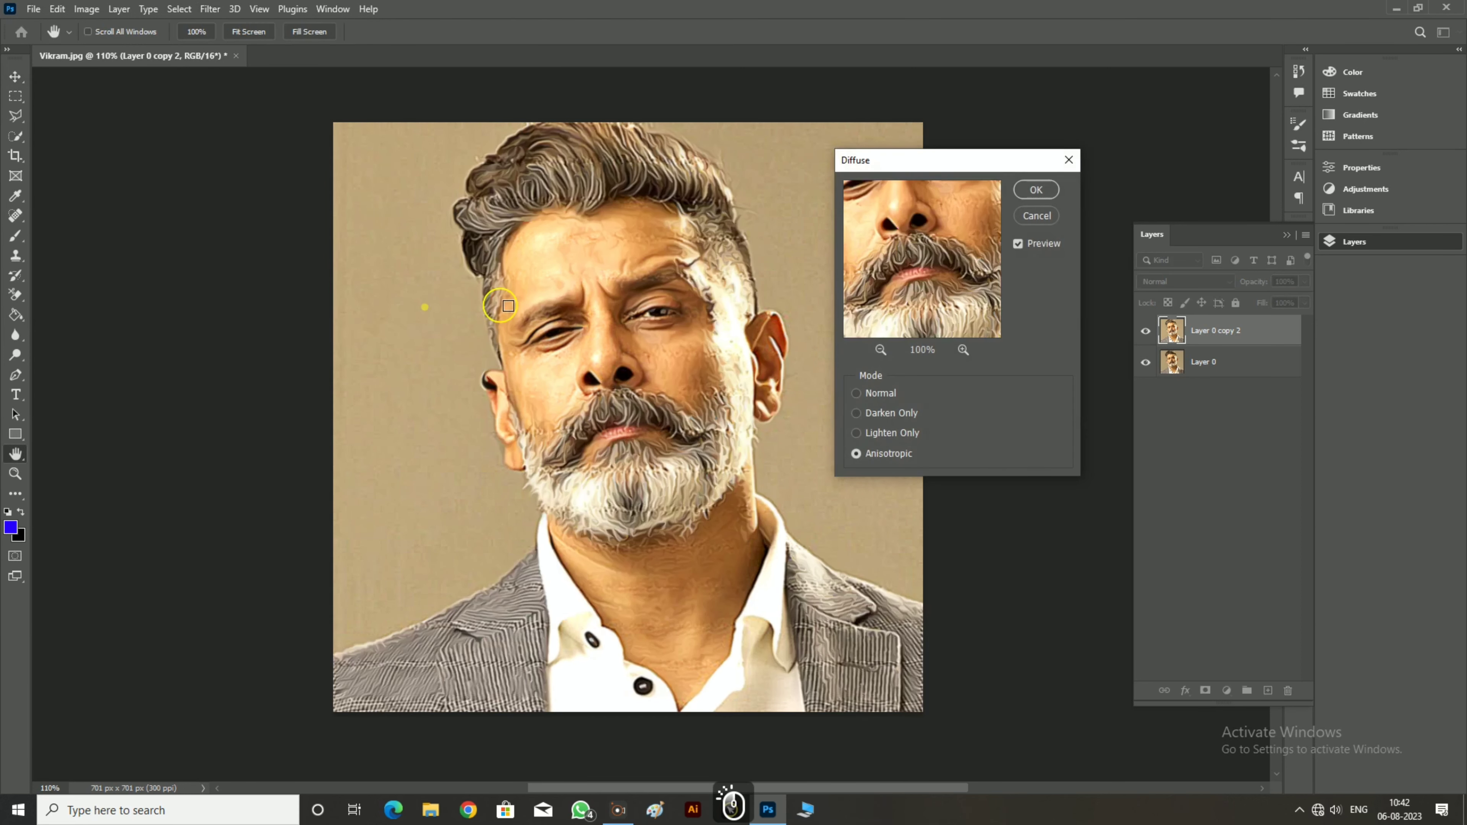
left_click(866, 456)
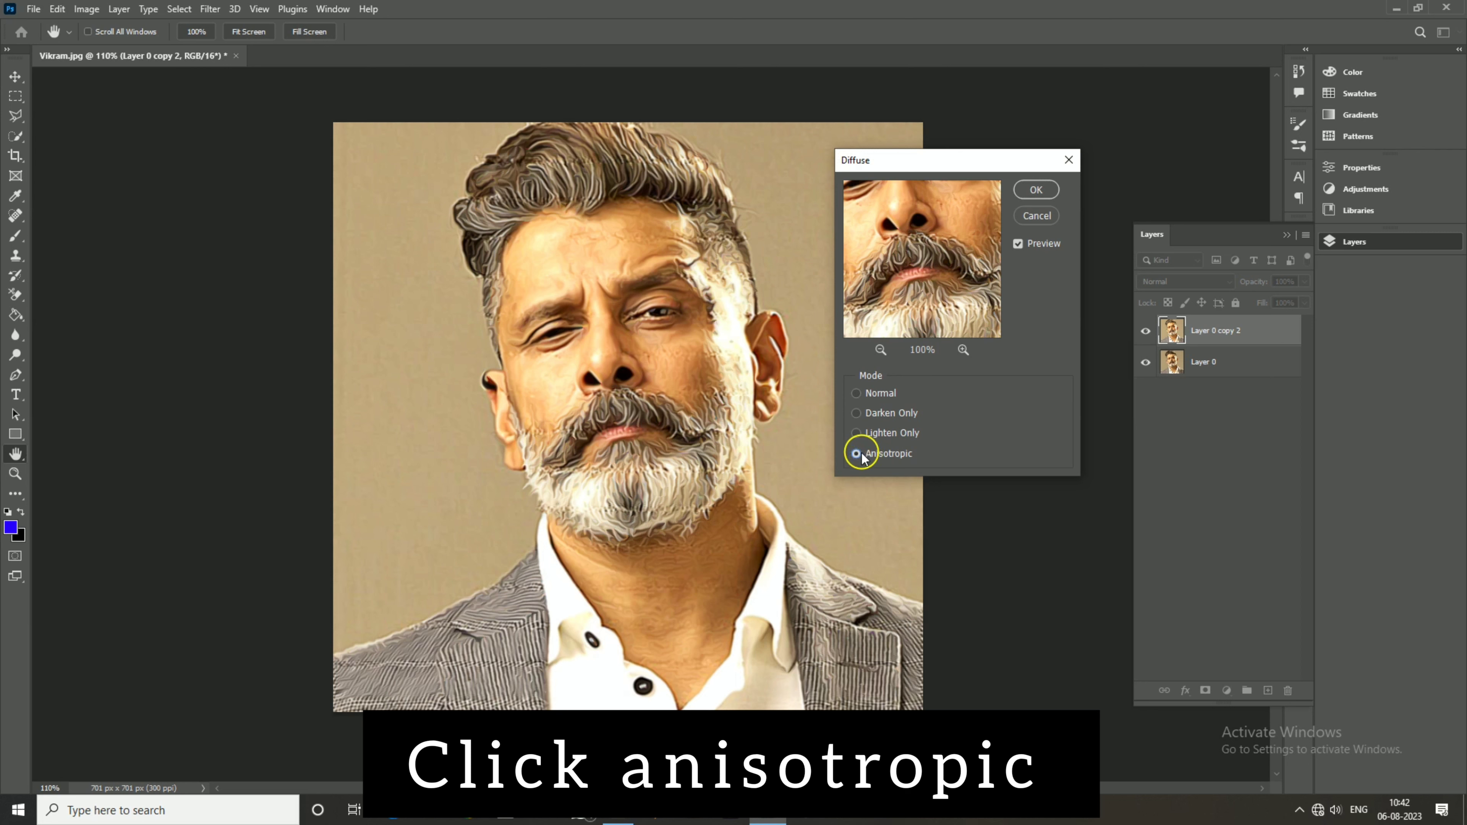
left_click(1037, 192)
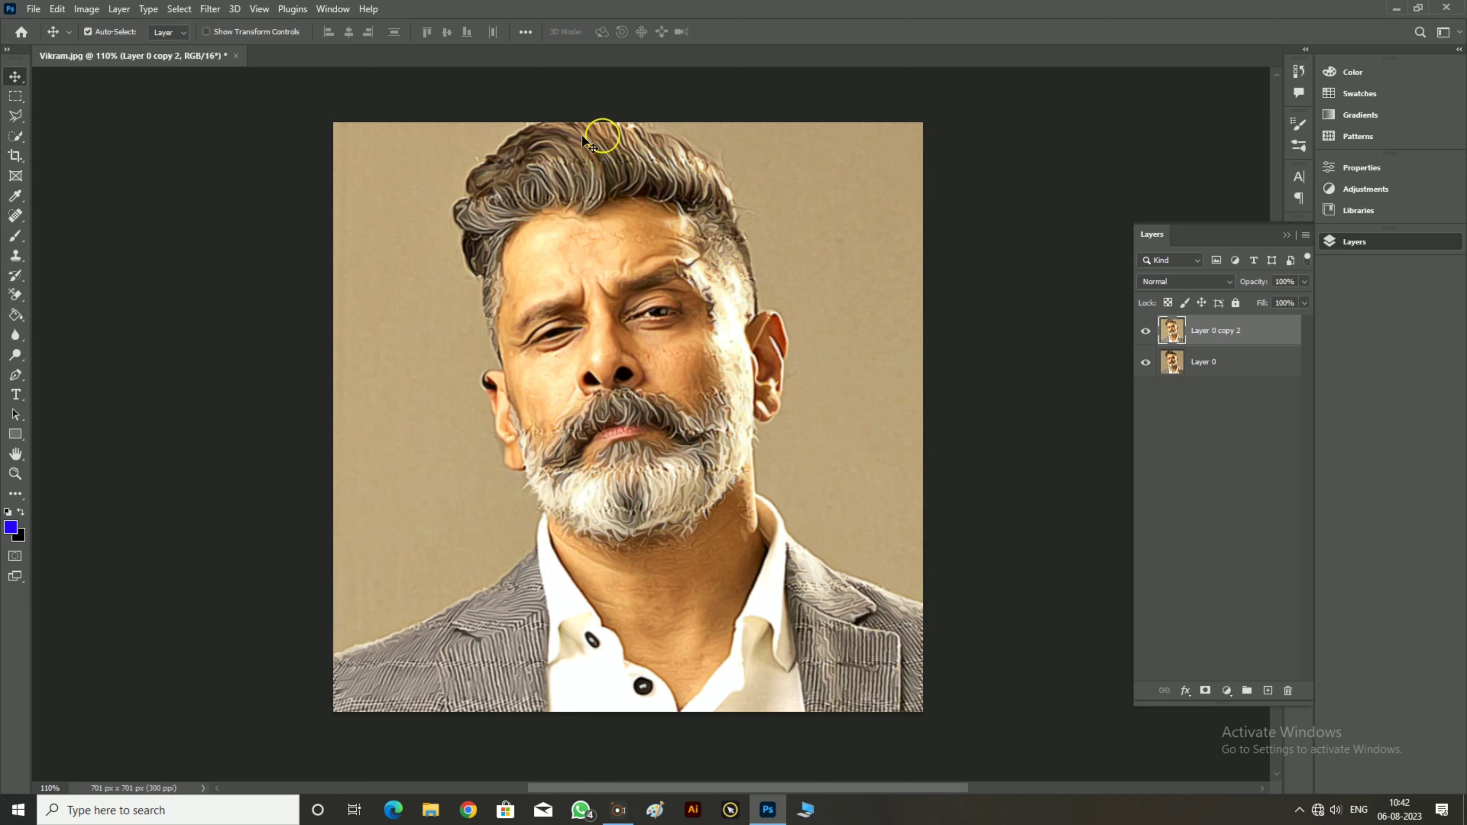
left_click(91, 9)
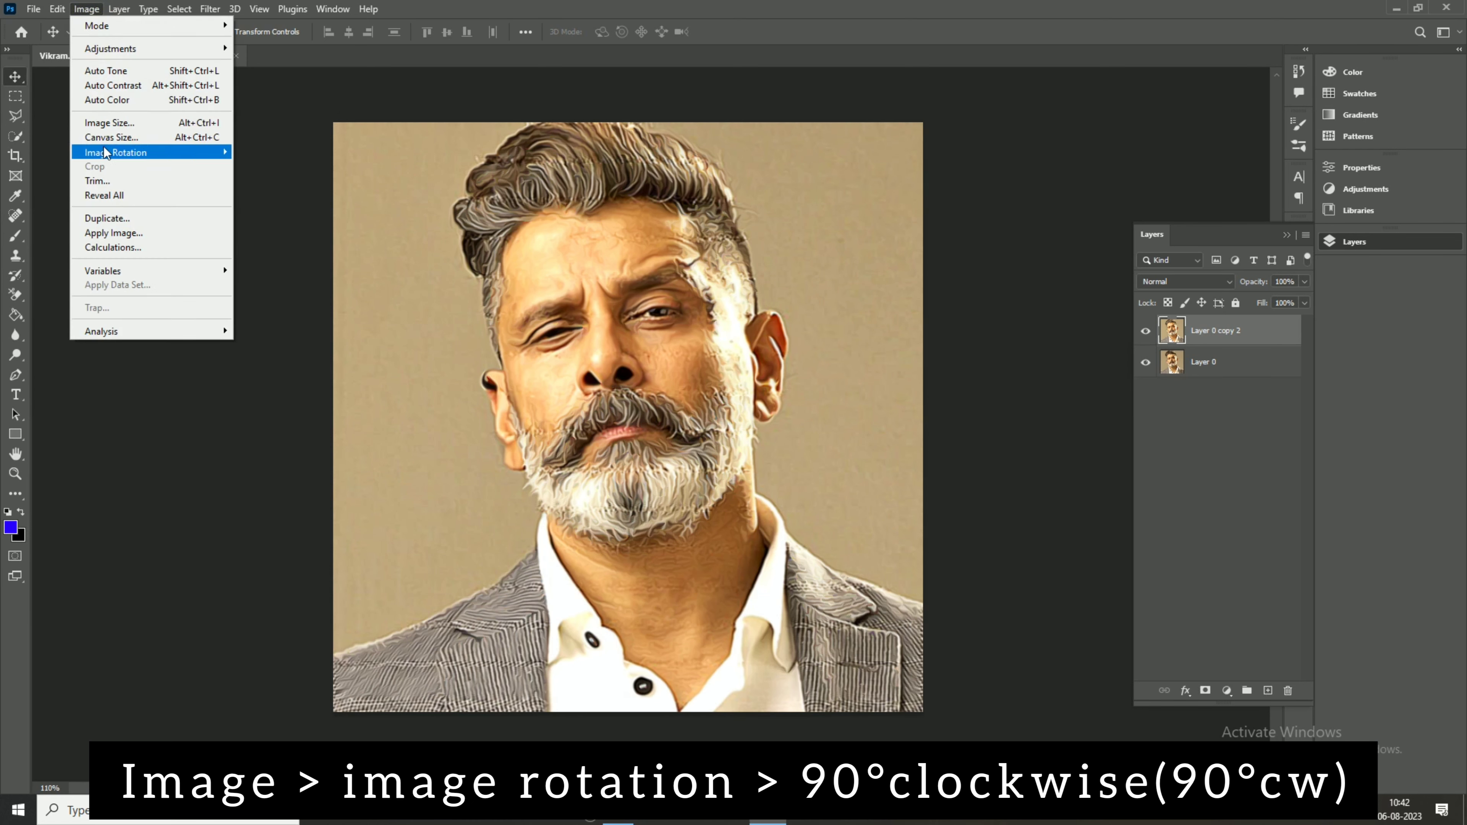
mouse_move(115, 152)
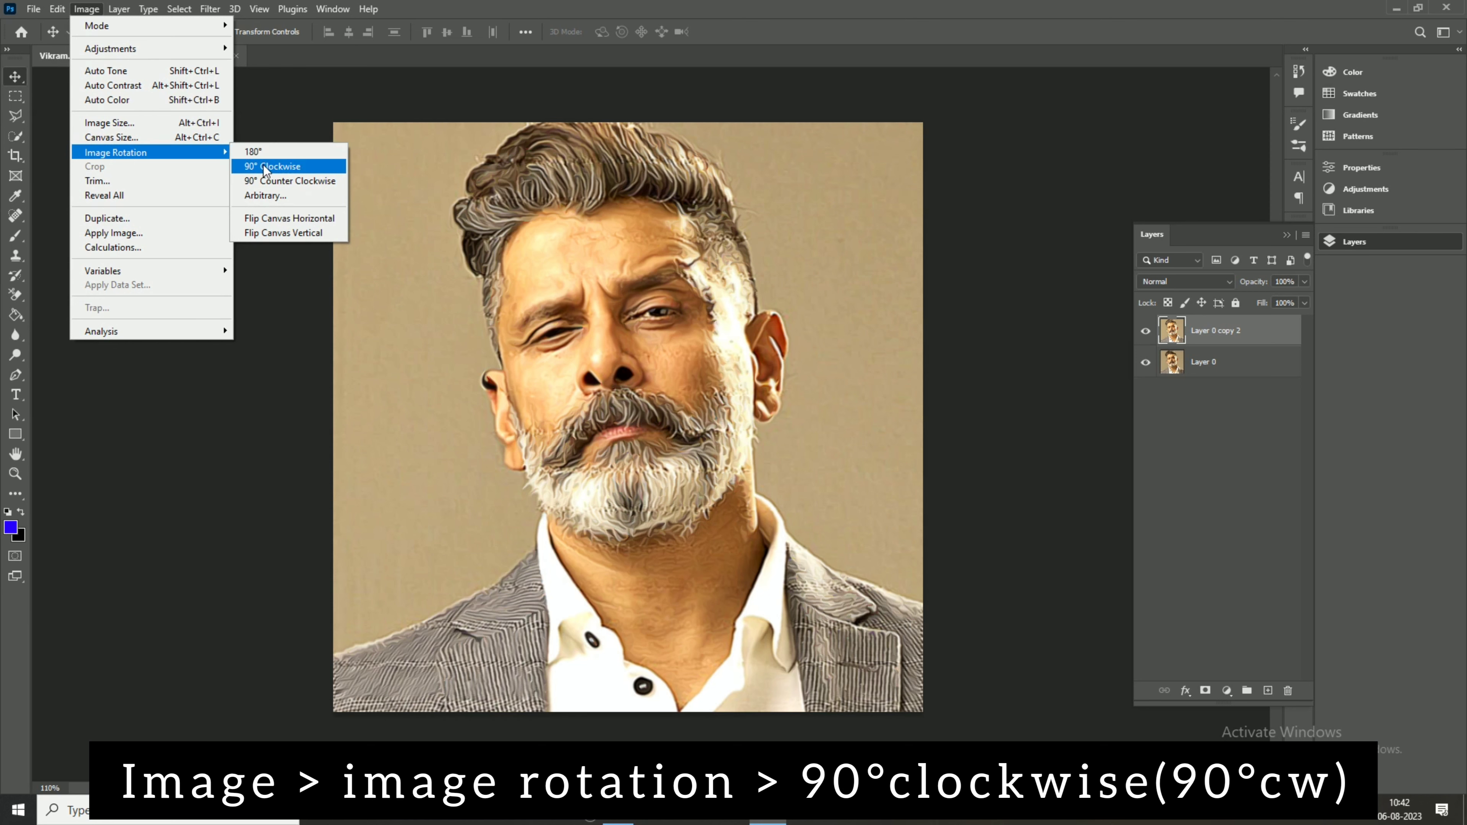
Twice rotate the image 90° clockwise and reapply Diffuse, leaving it upside down
left_click(265, 168)
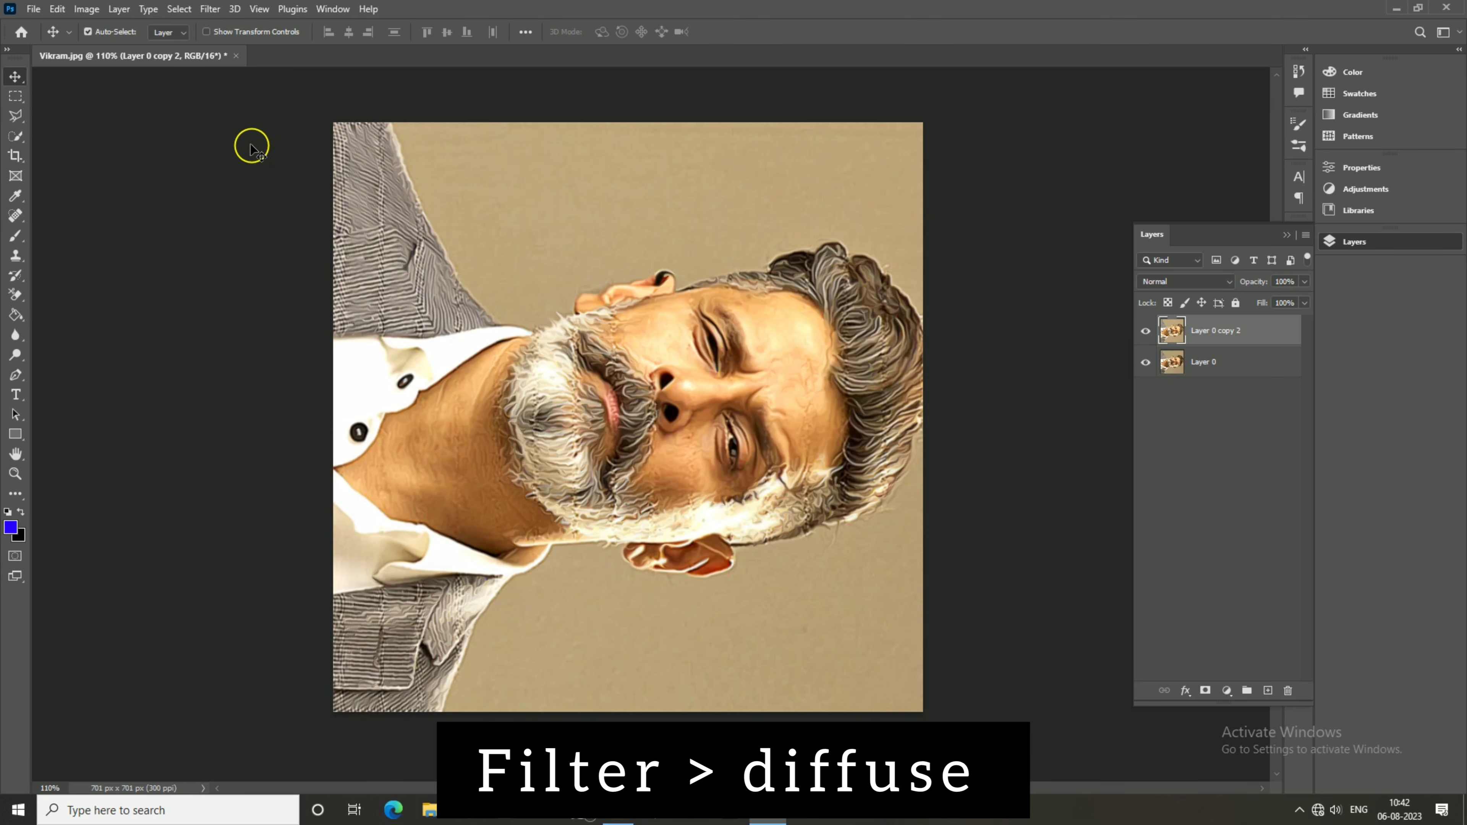
left_click(211, 9)
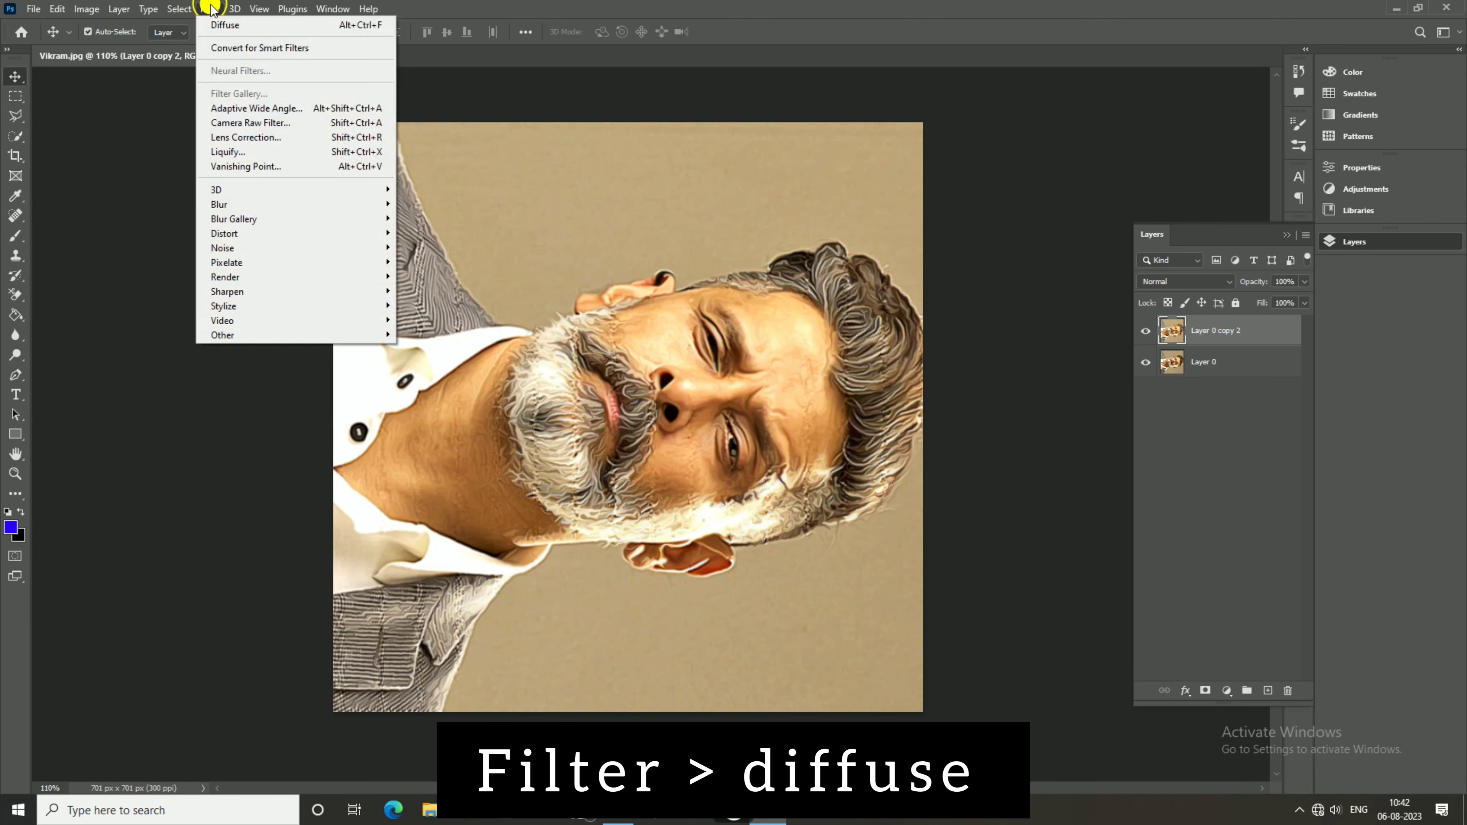
left_click(219, 25)
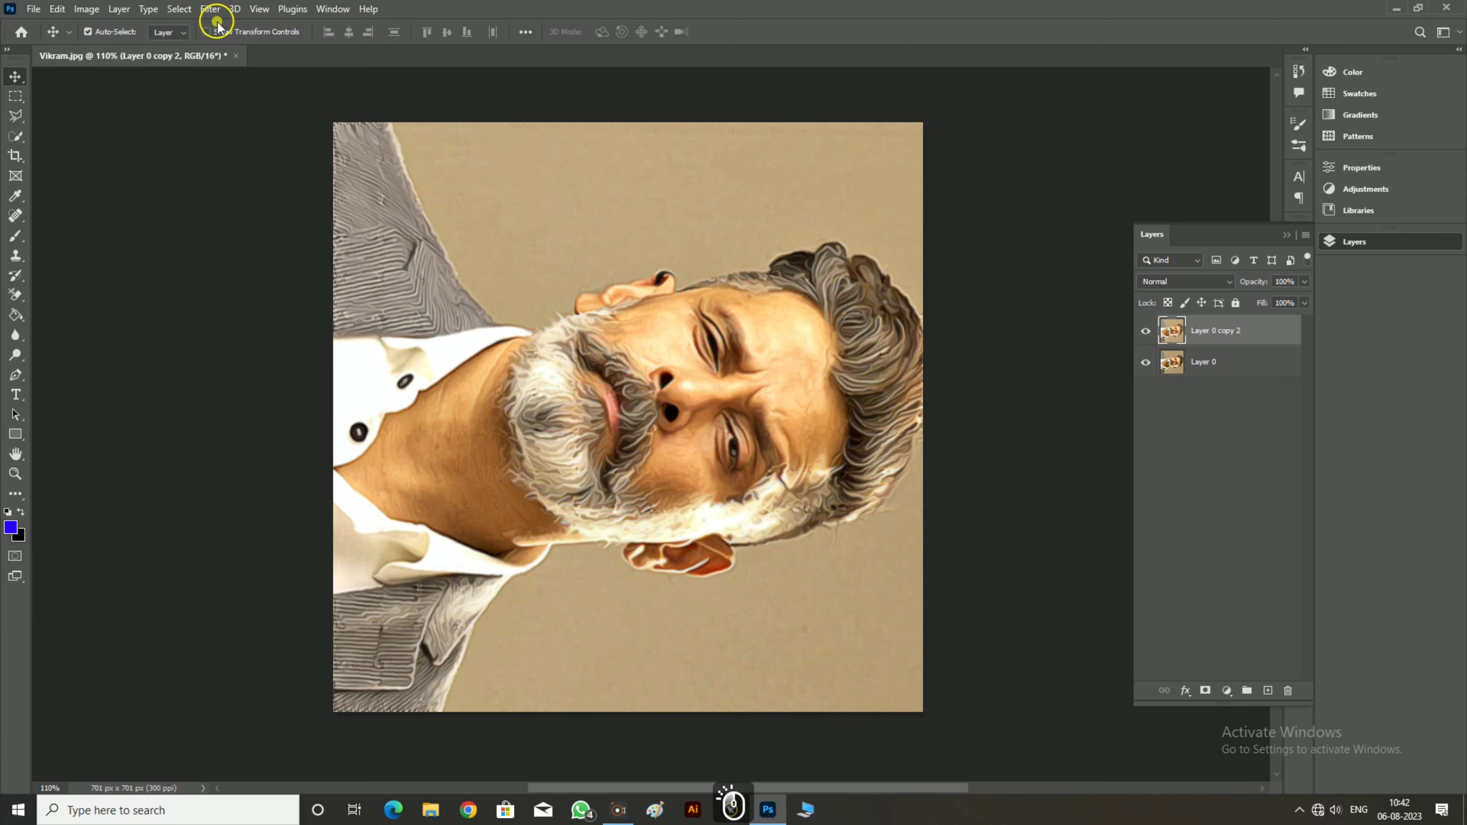
left_click(86, 8)
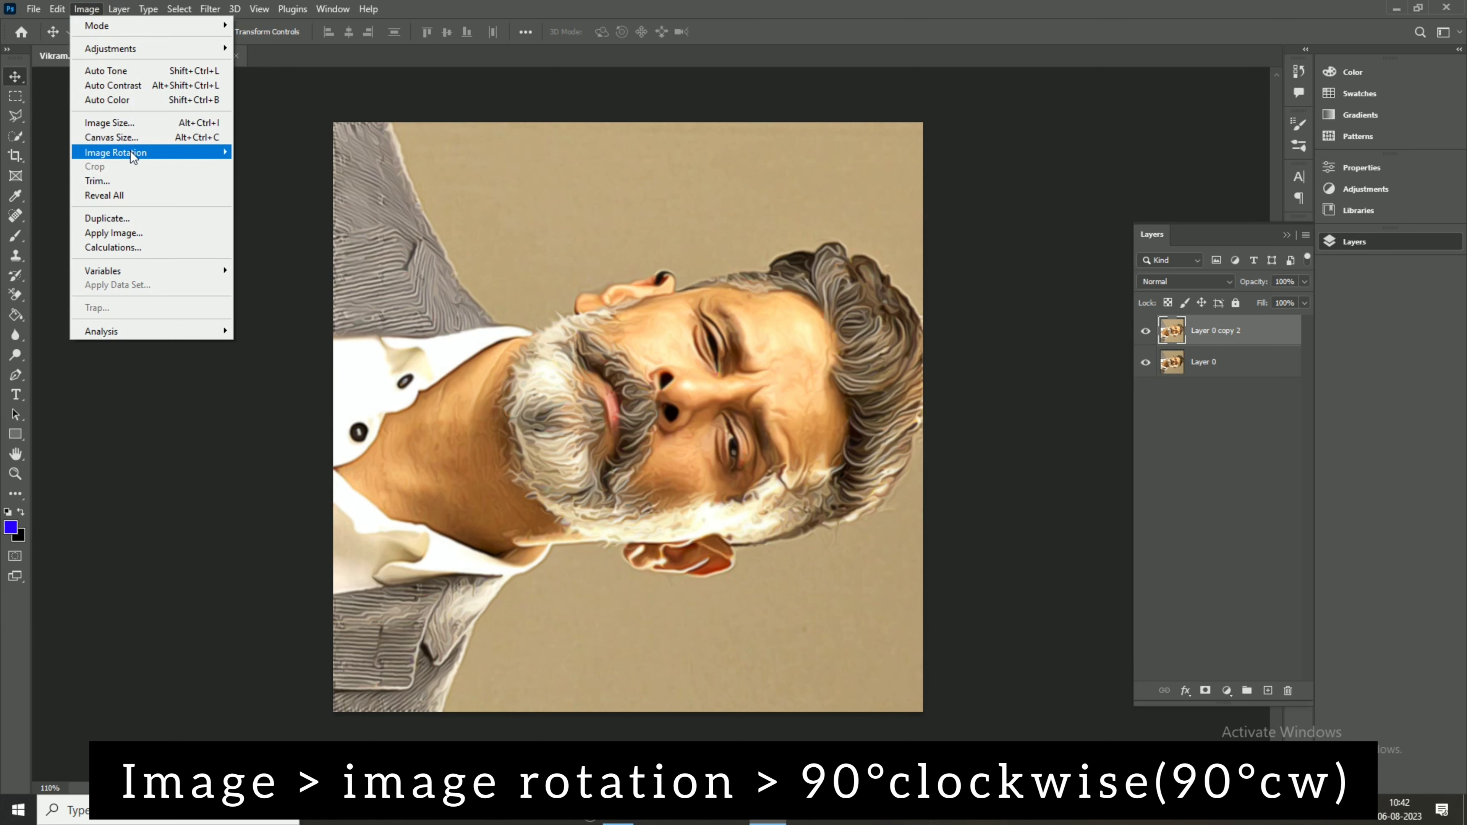
mouse_move(116, 152)
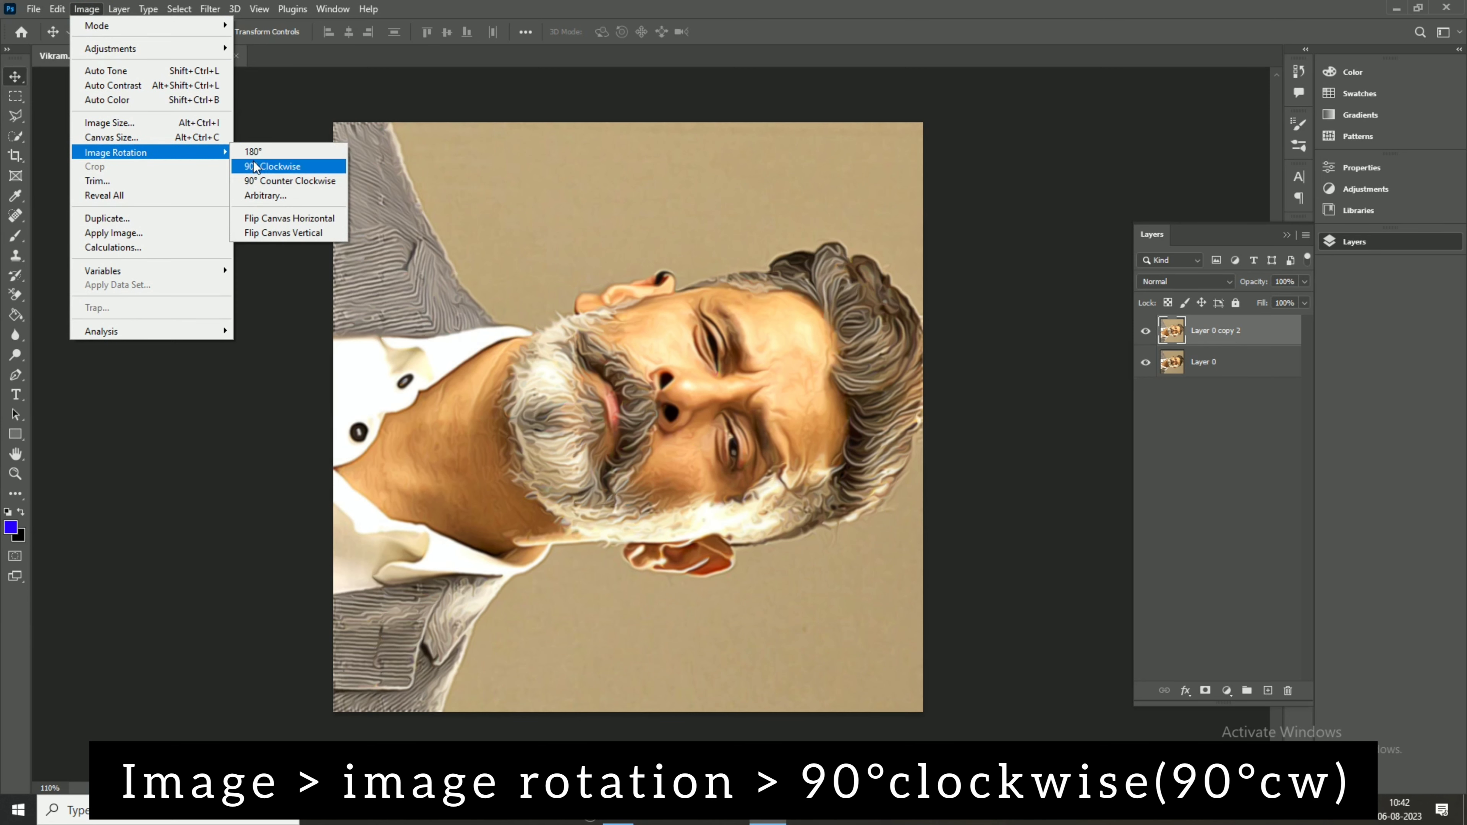
left_click(257, 166)
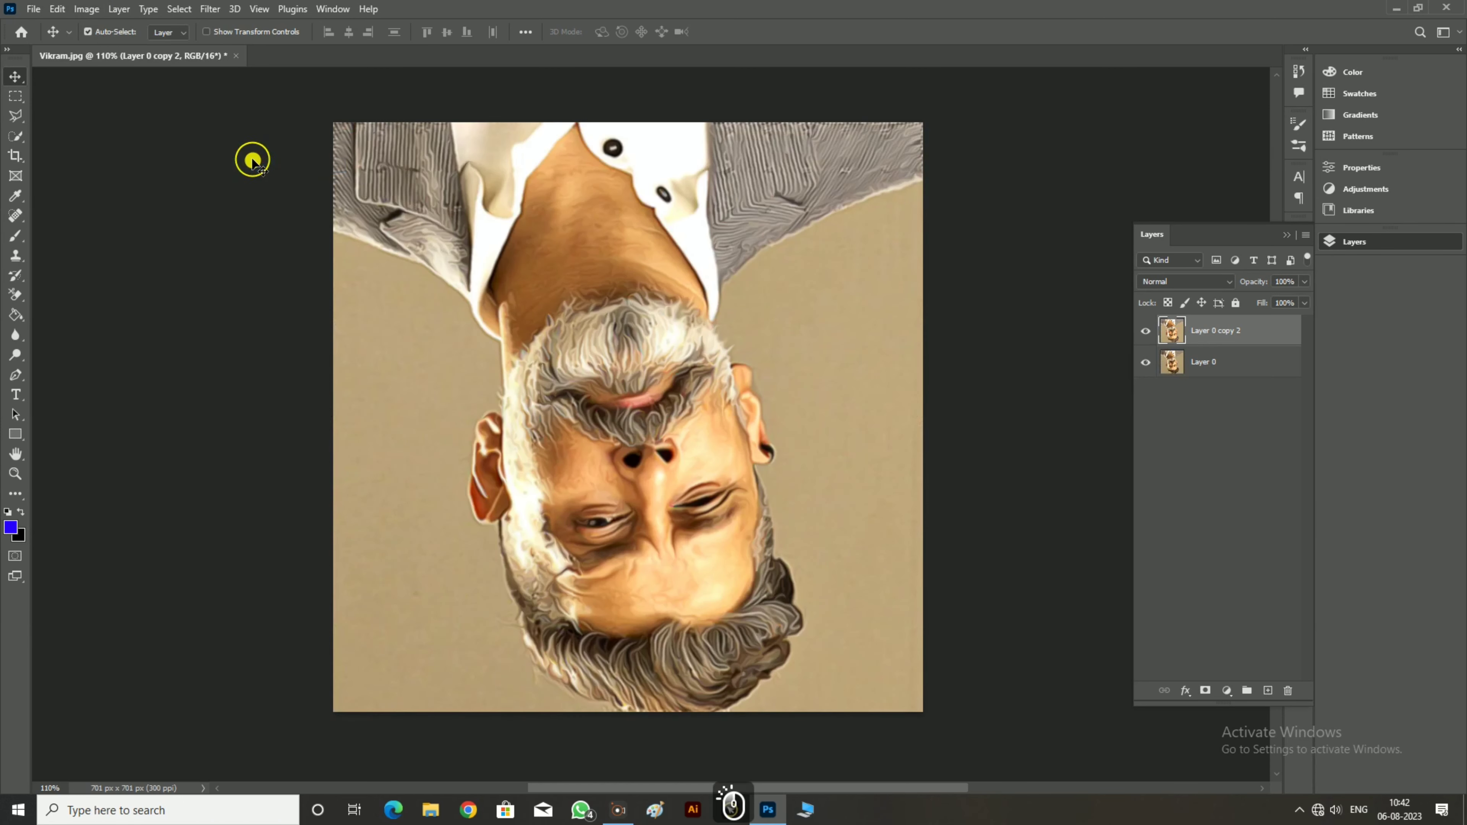
left_click(210, 9)
left_click(218, 26)
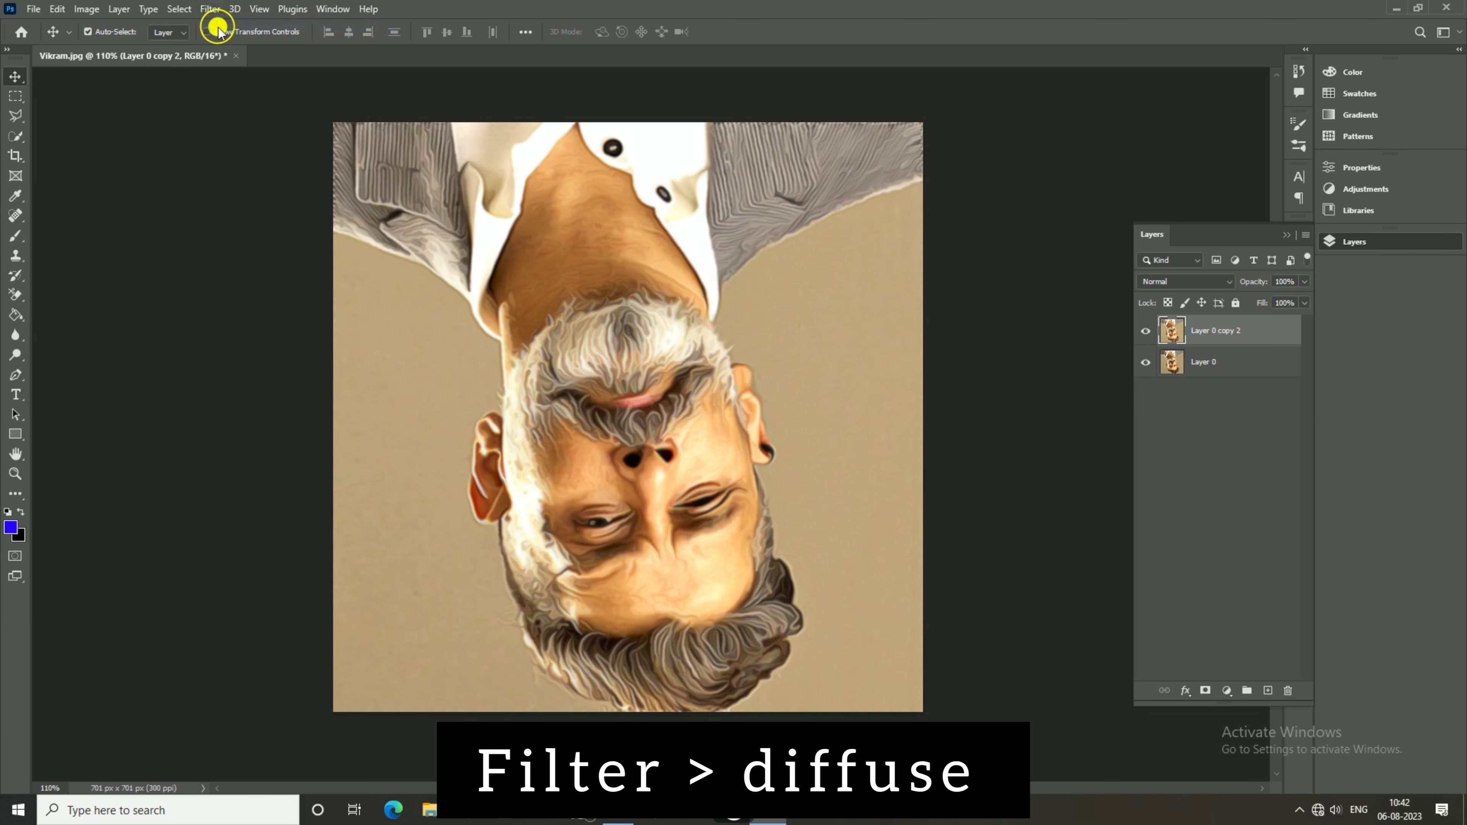
Rotate 90° clockwise and reapply Diffuse twice more, returning the portrait upright
left_click(86, 9)
mouse_move(115, 152)
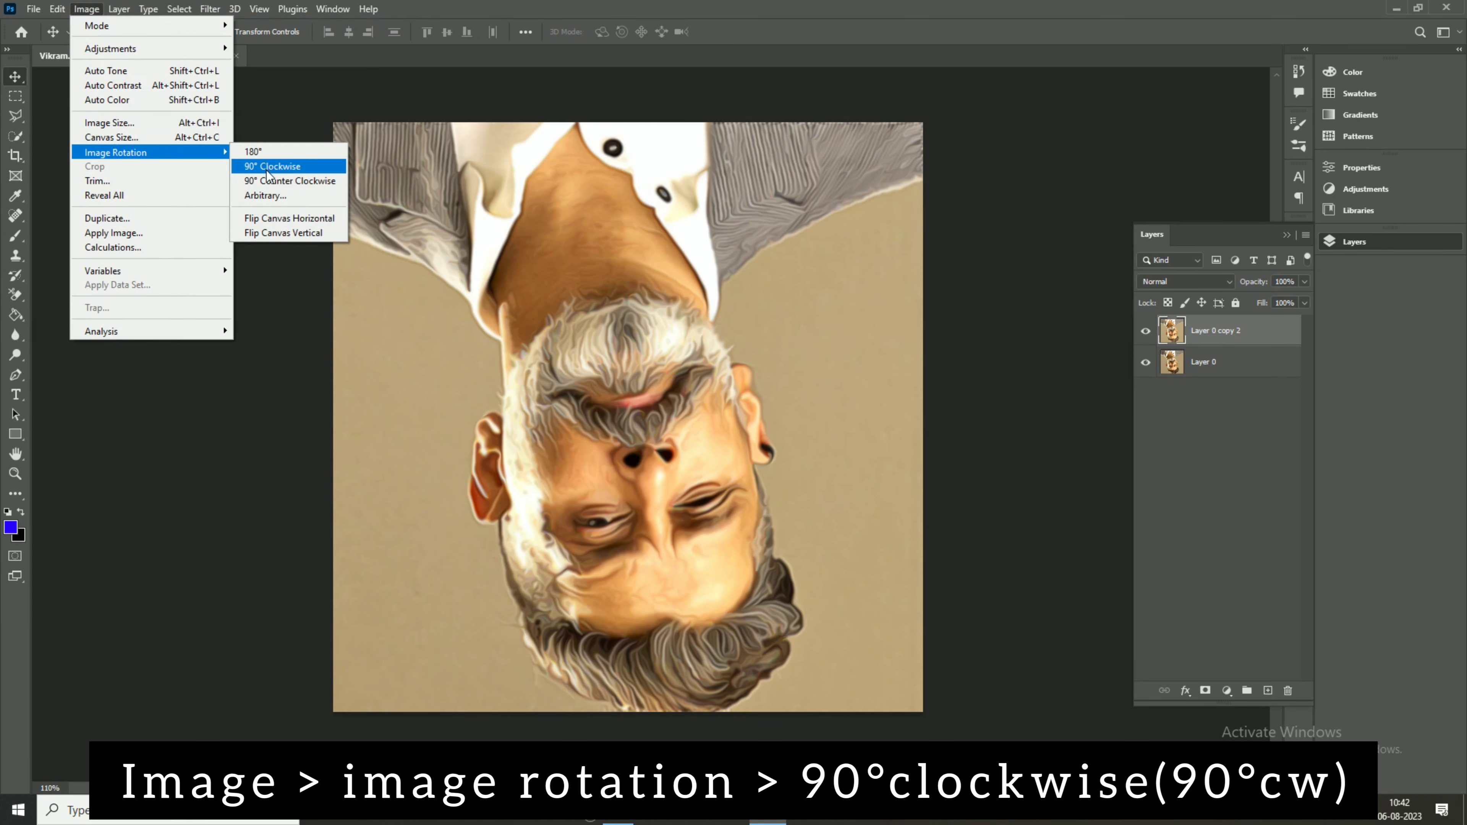
left_click(264, 166)
left_click(211, 10)
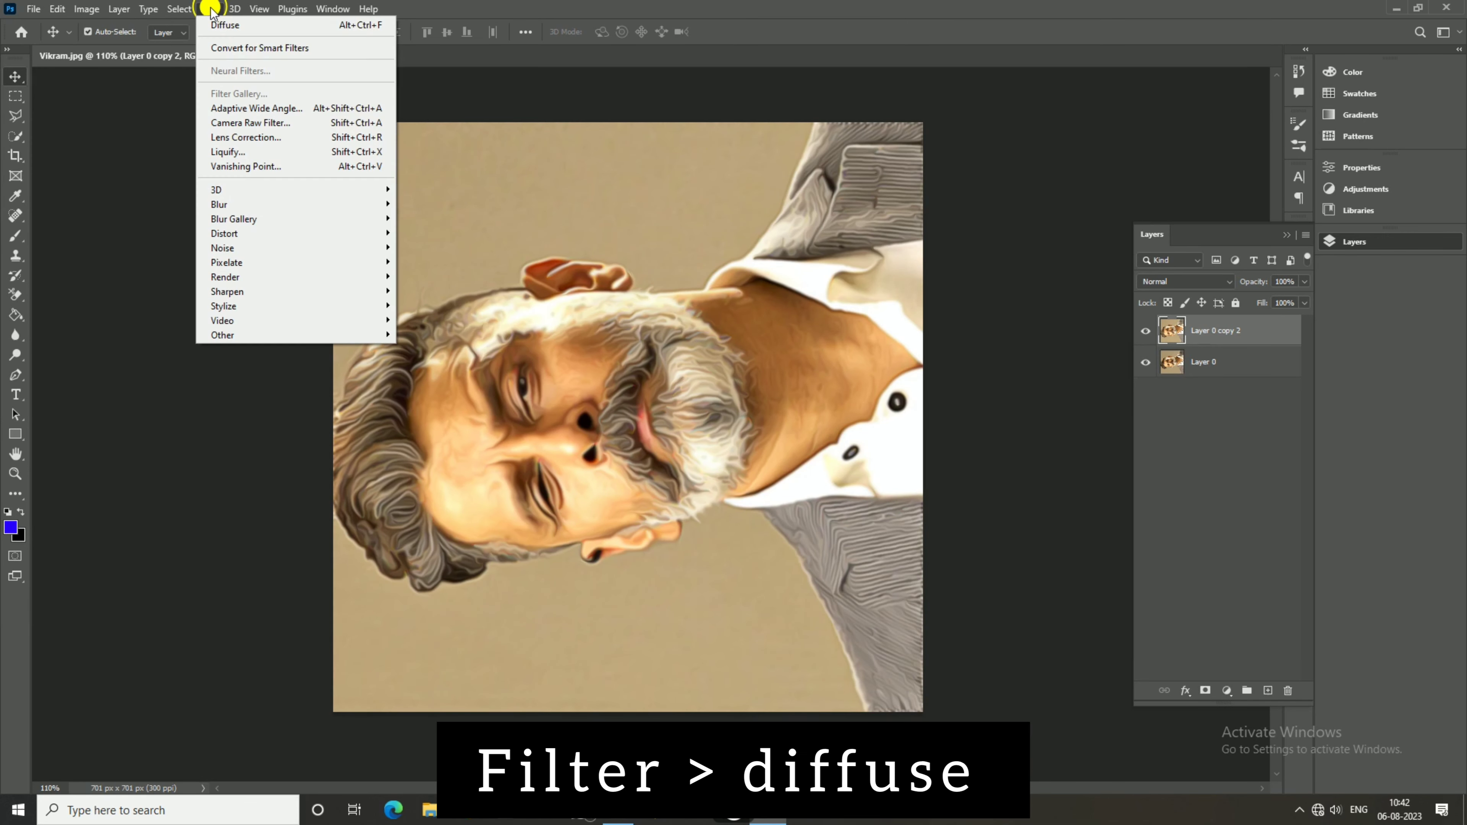
left_click(219, 26)
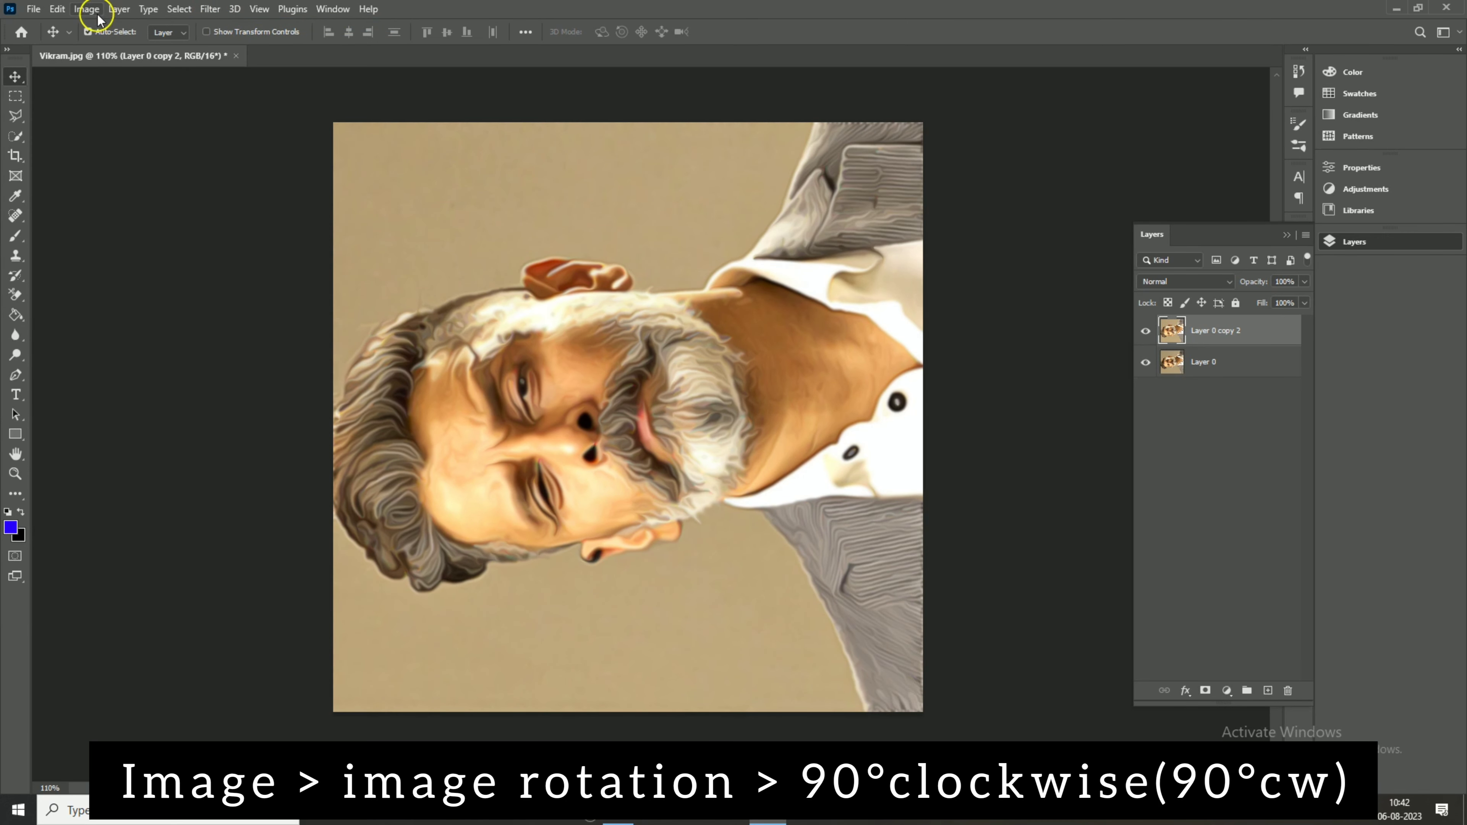
left_click(87, 10)
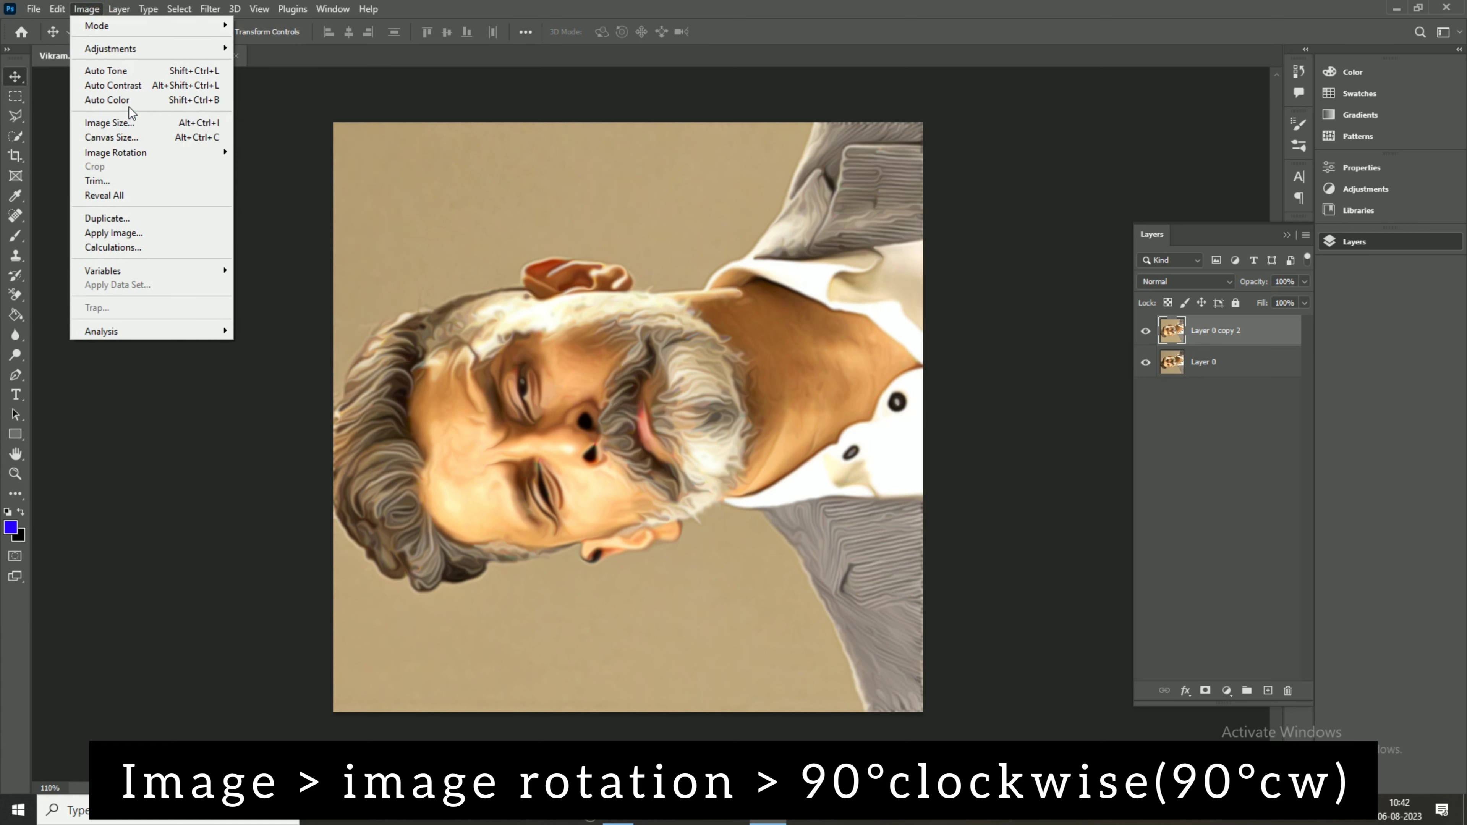
mouse_move(116, 153)
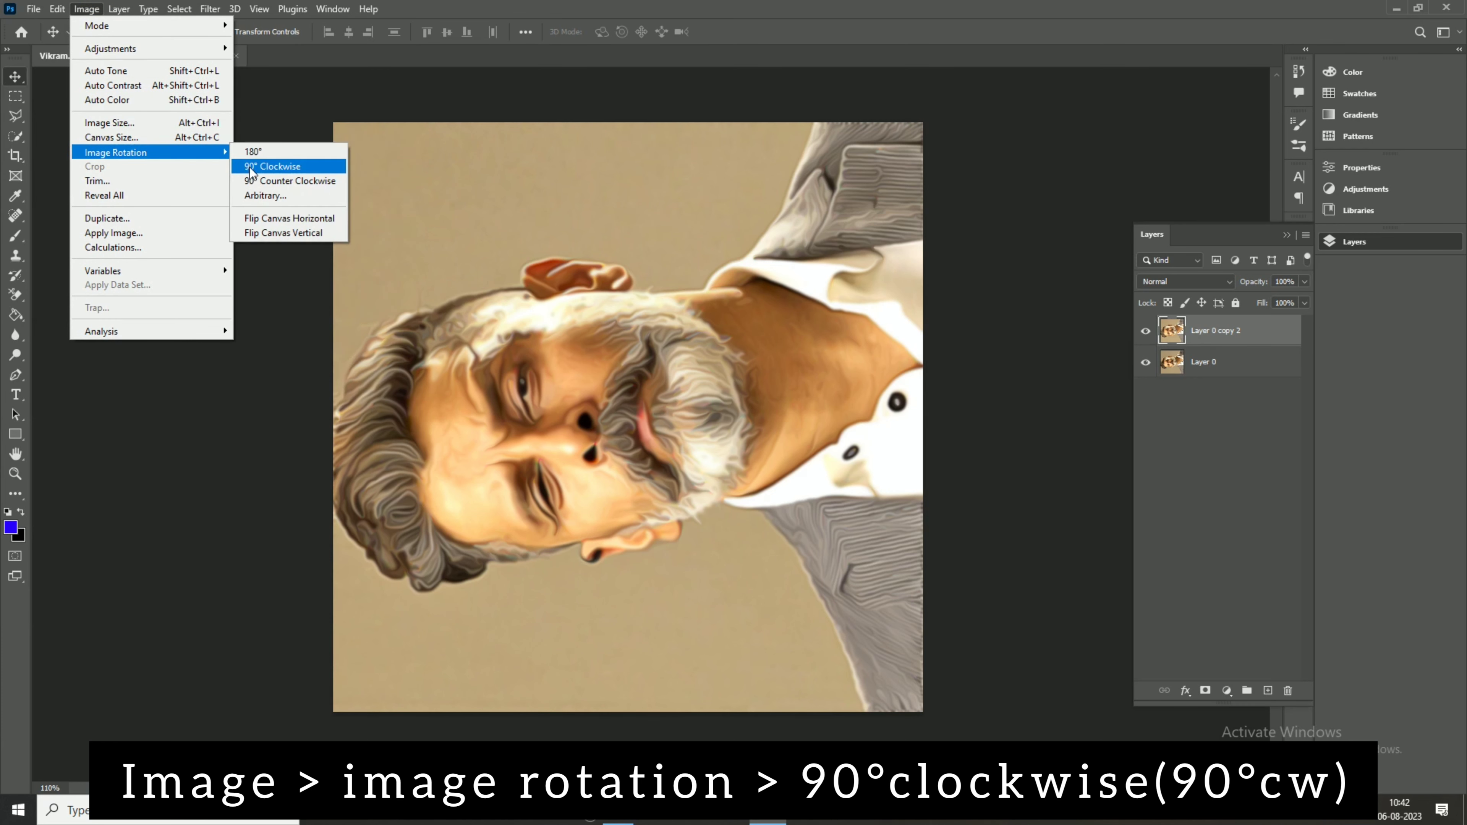
left_click(248, 166)
left_click(208, 9)
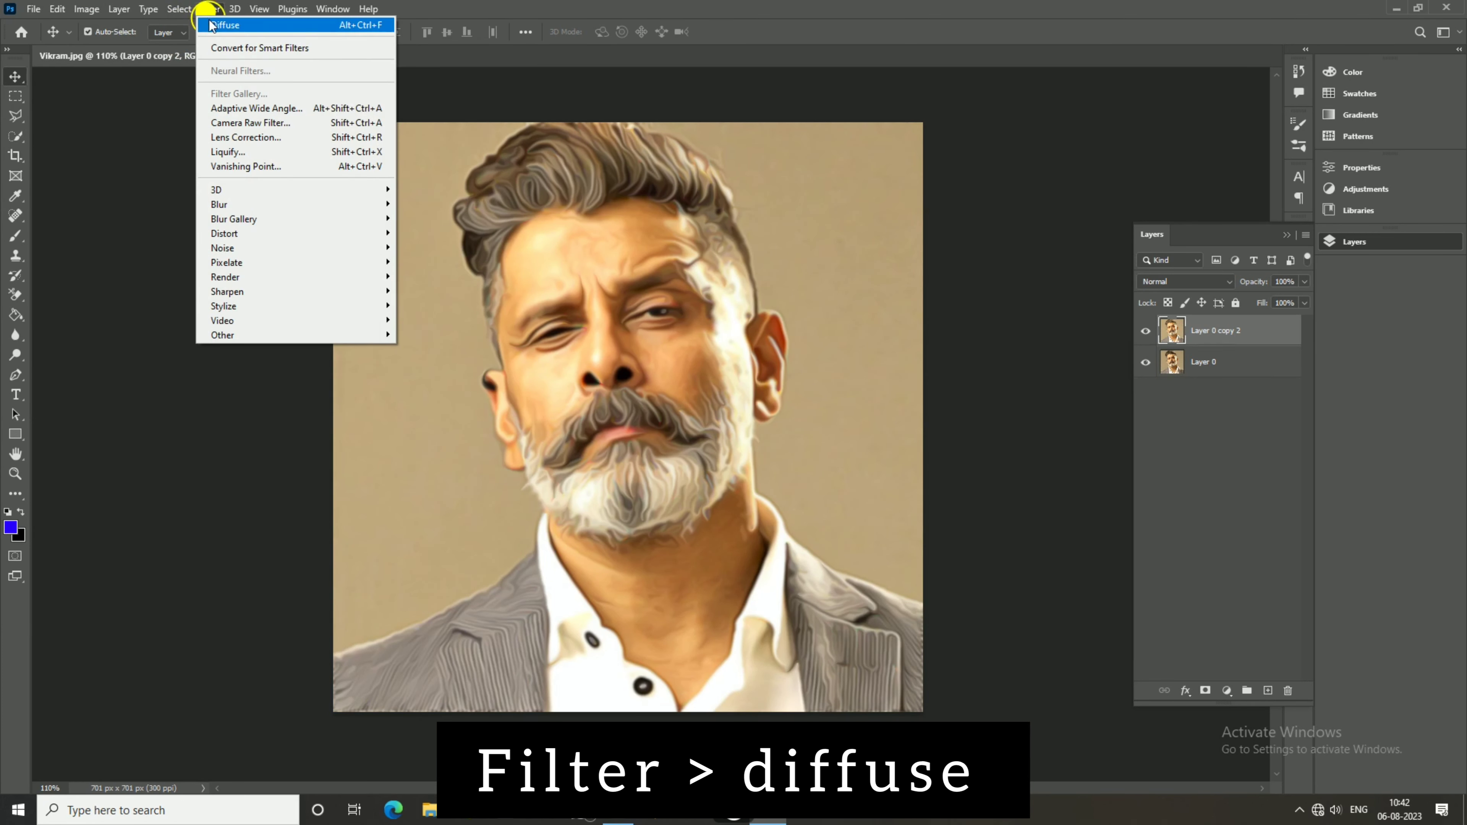
left_click(209, 9)
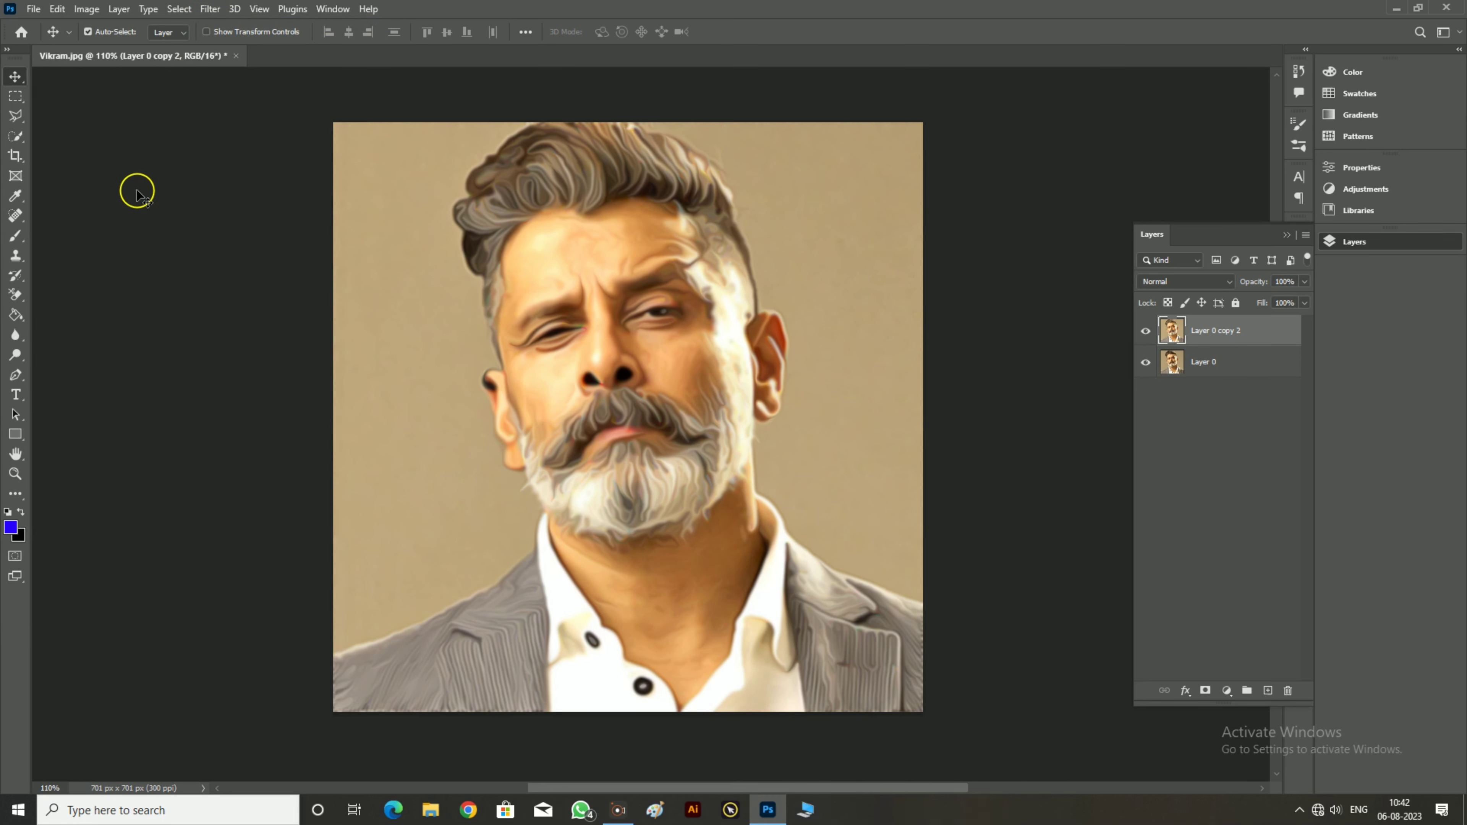
Apply Reduce Noise with Strength 10, Reduce Color Noise 0 and Sharpen Details 0
left_click(210, 9)
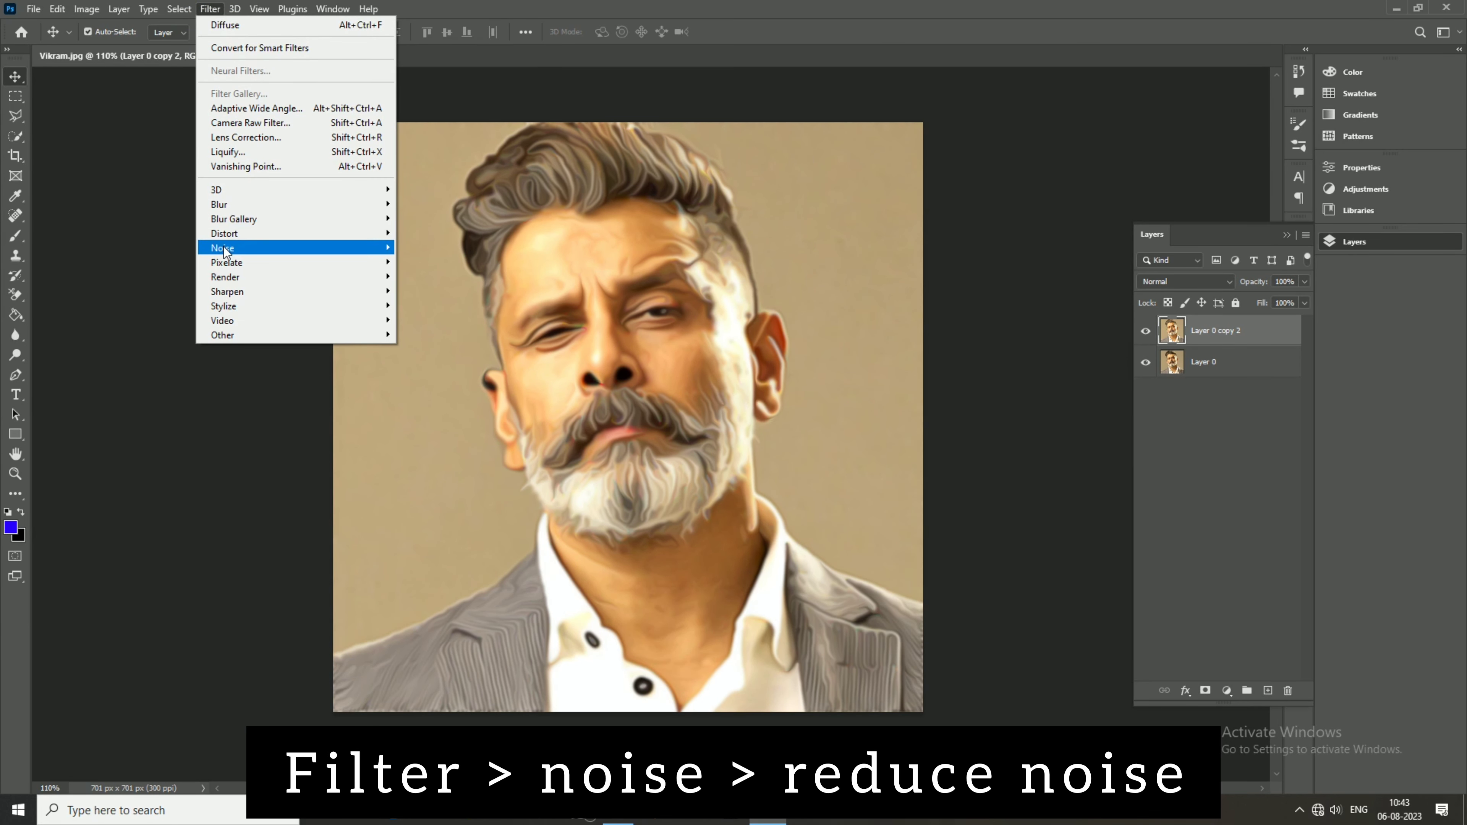
mouse_move(229, 248)
left_click(427, 305)
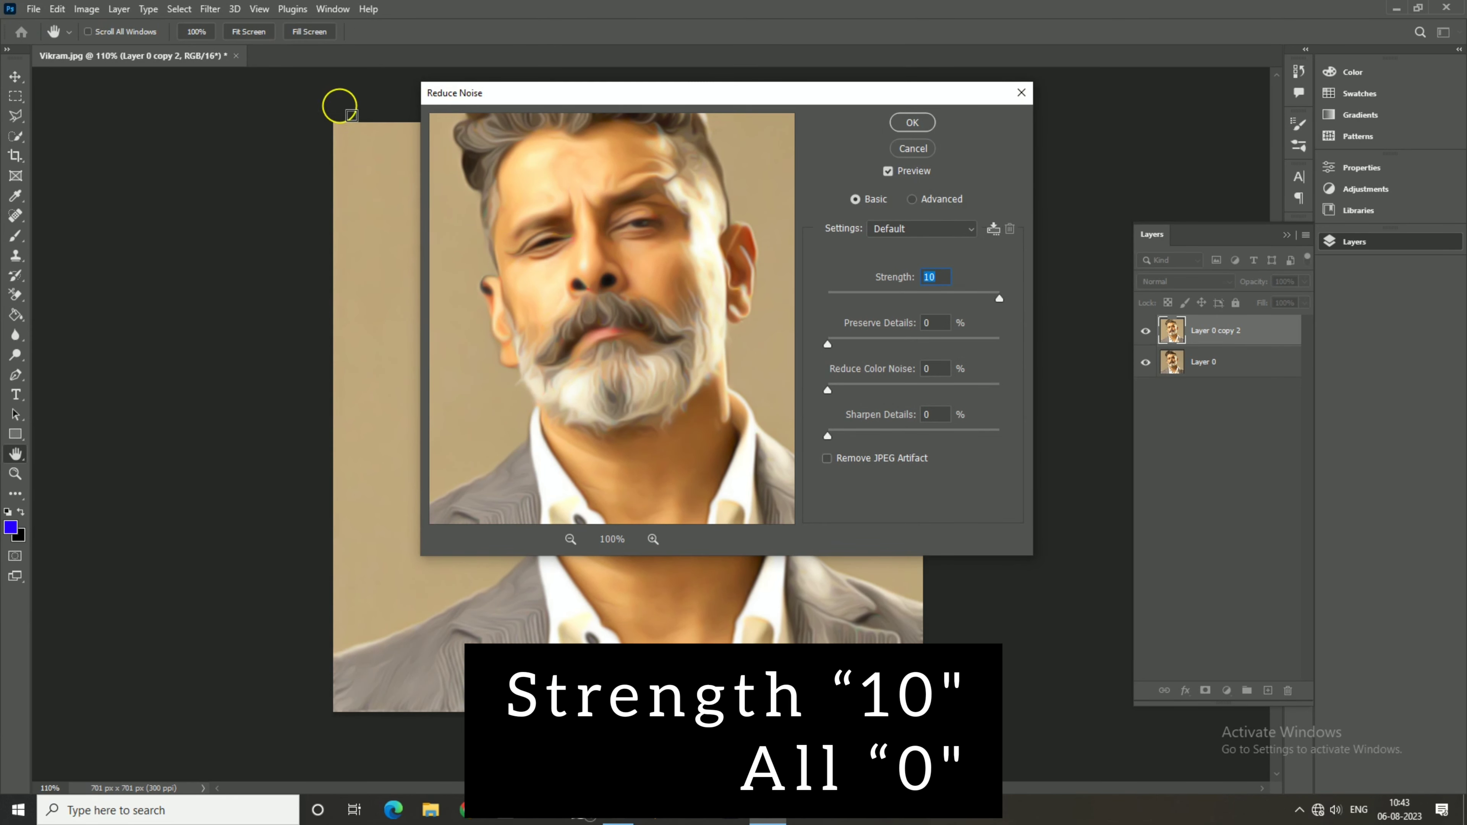
left_click(882, 281)
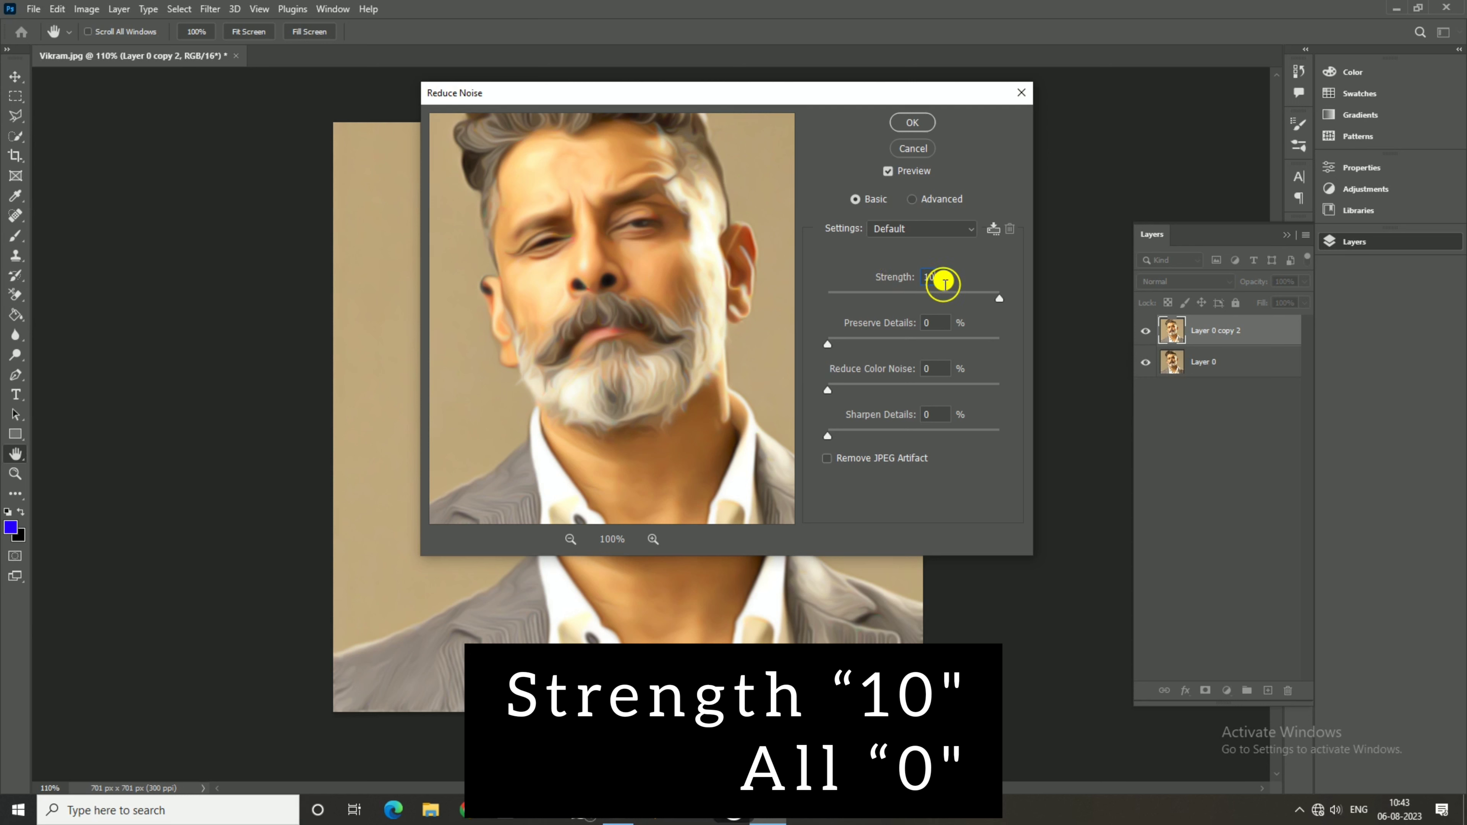
left_click(942, 371)
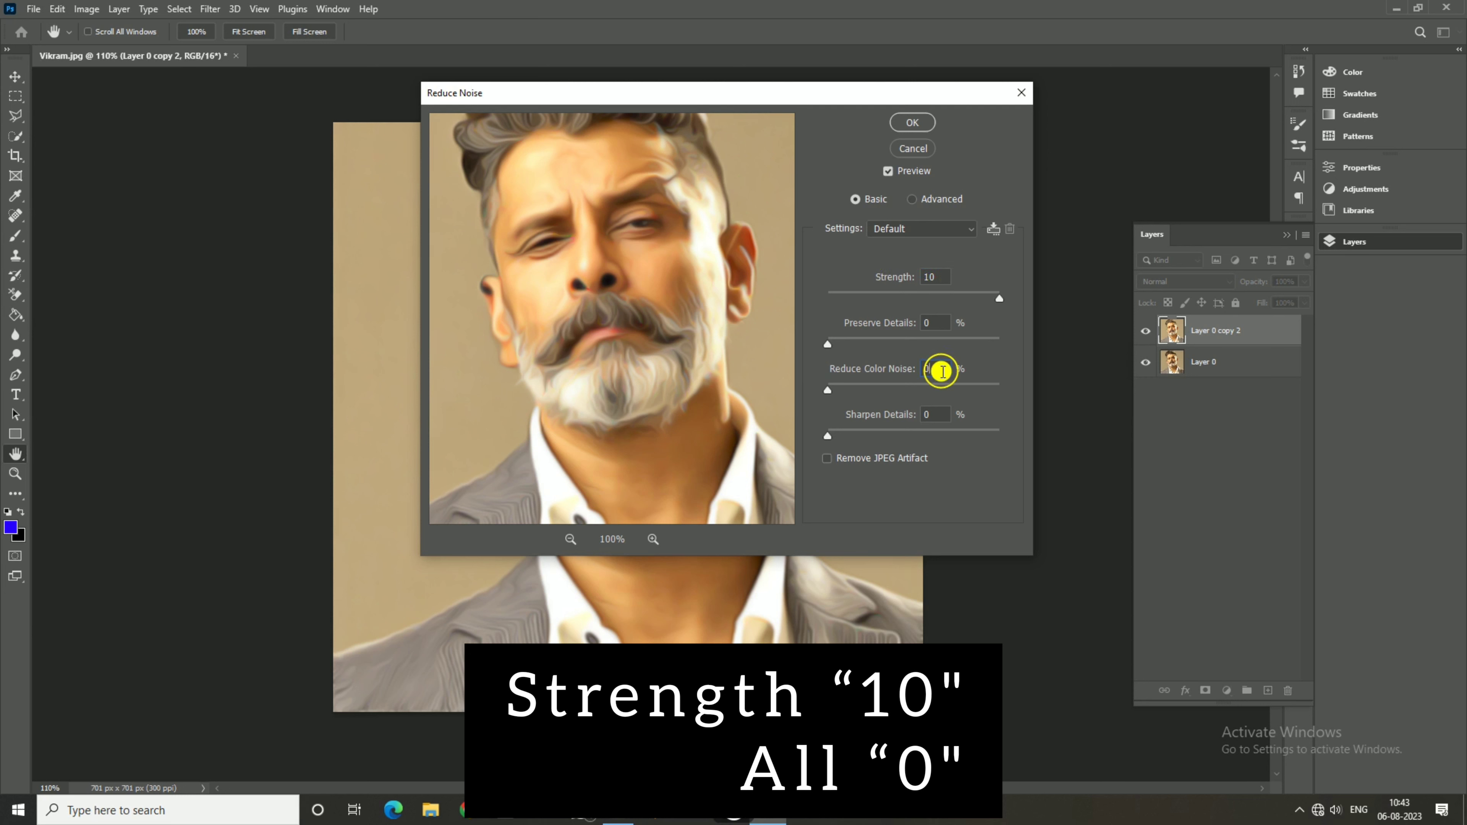
left_click(944, 416)
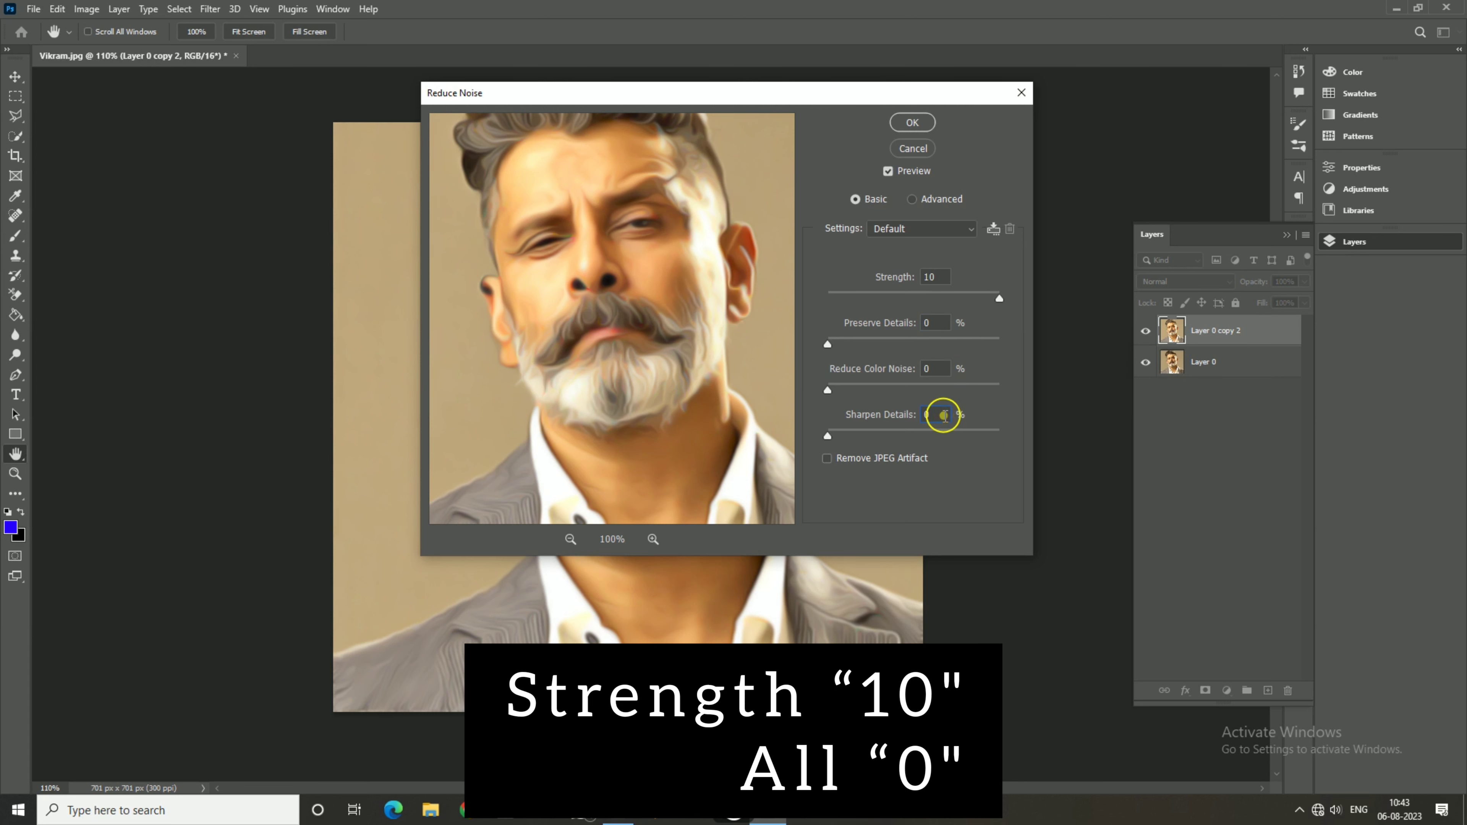
left_click(911, 122)
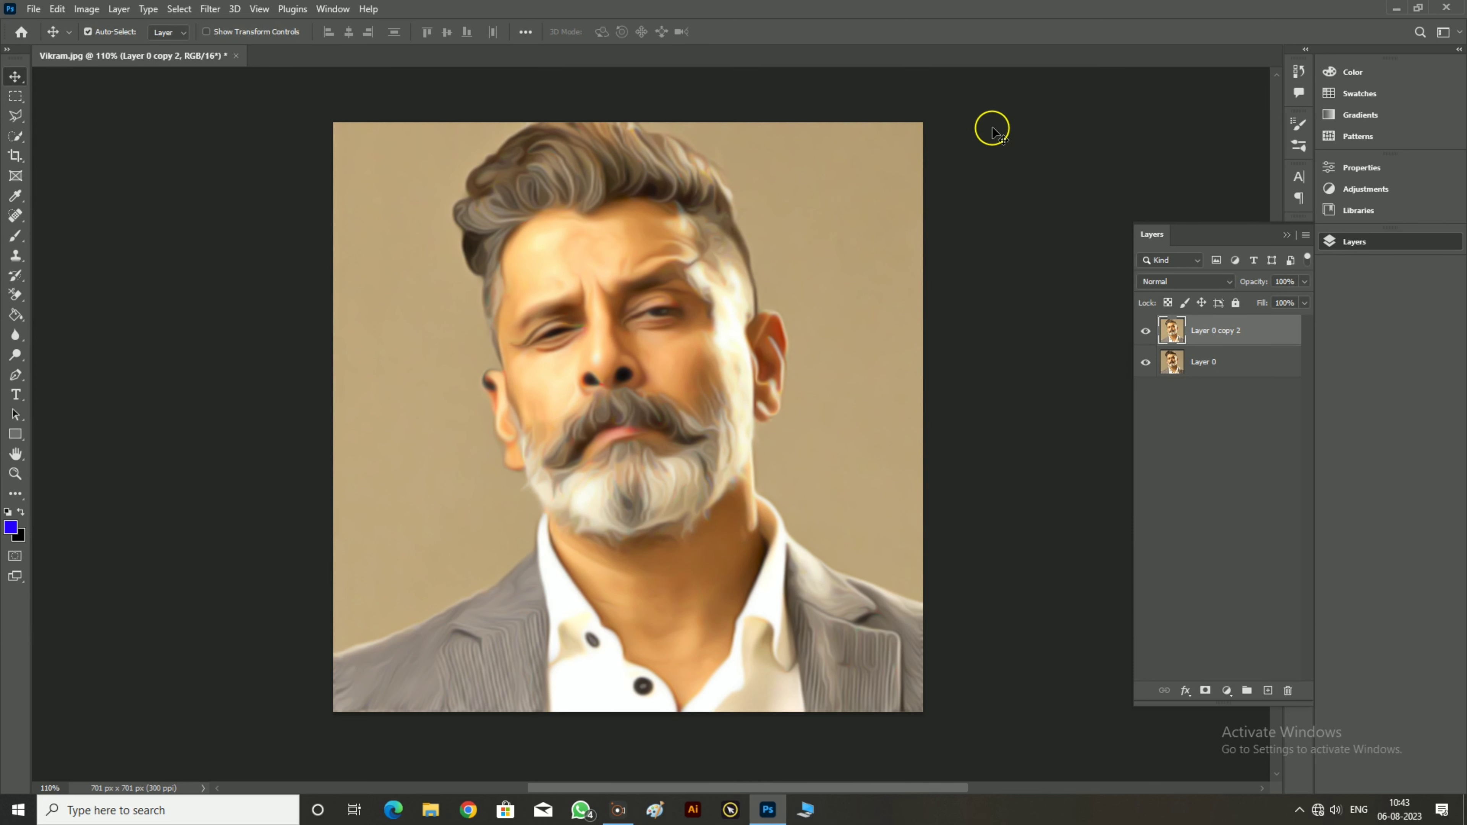
Resharpen with Unsharp Mask at Amount 100%, Radius 2.0 pixels, Threshold 0
left_click(210, 9)
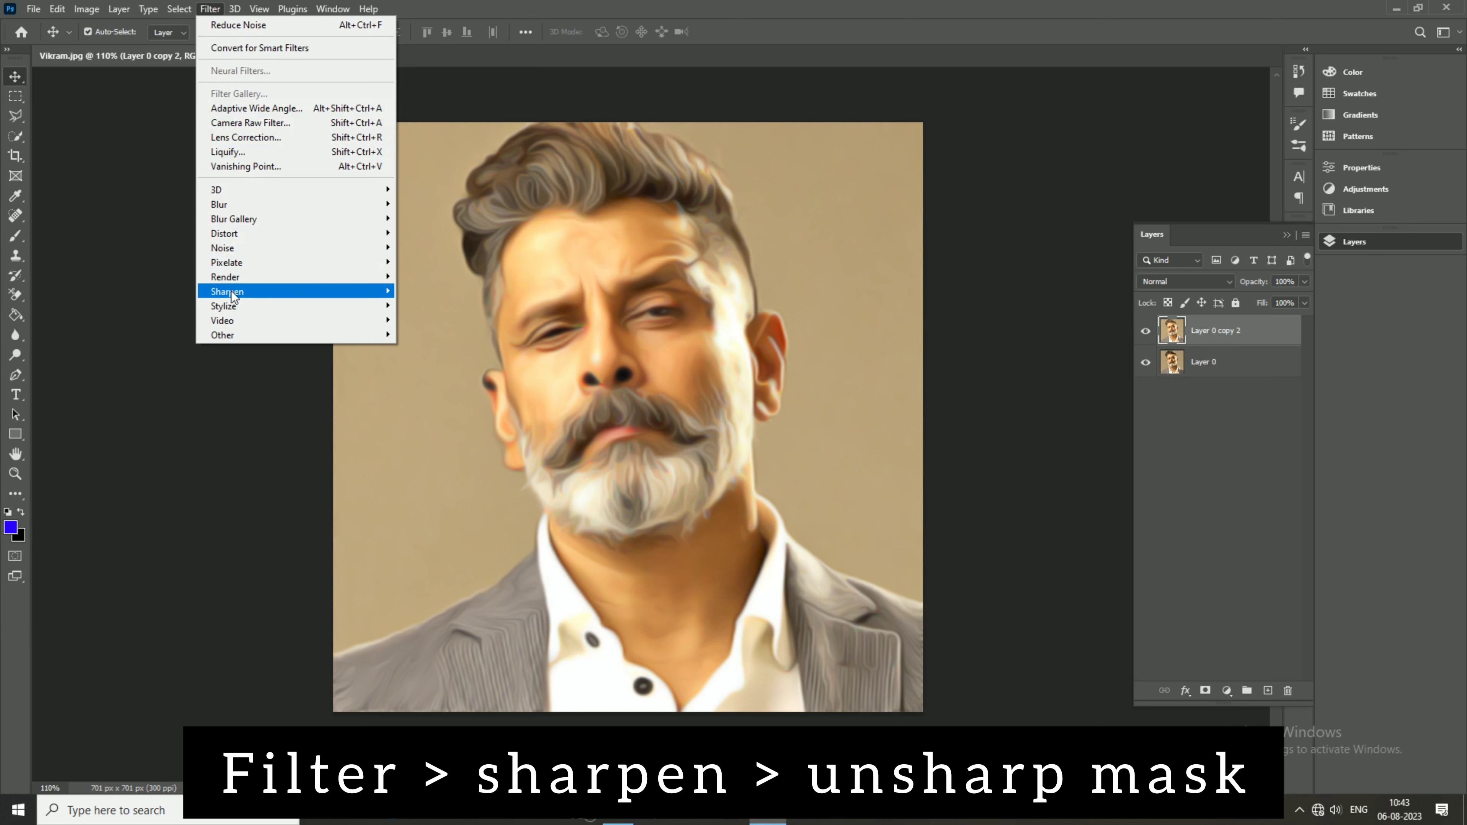
mouse_move(227, 291)
left_click(439, 351)
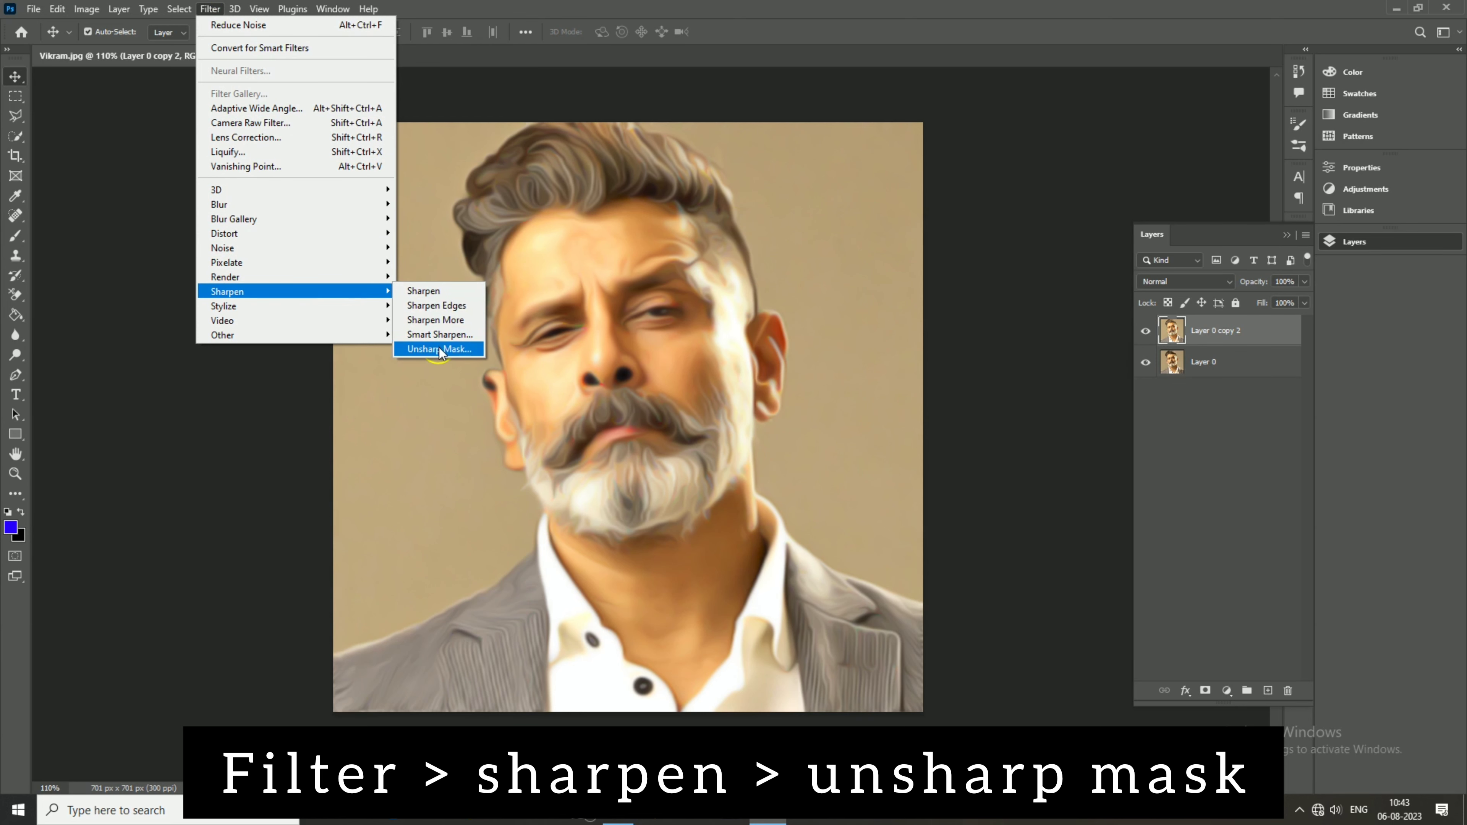
left_click(438, 350)
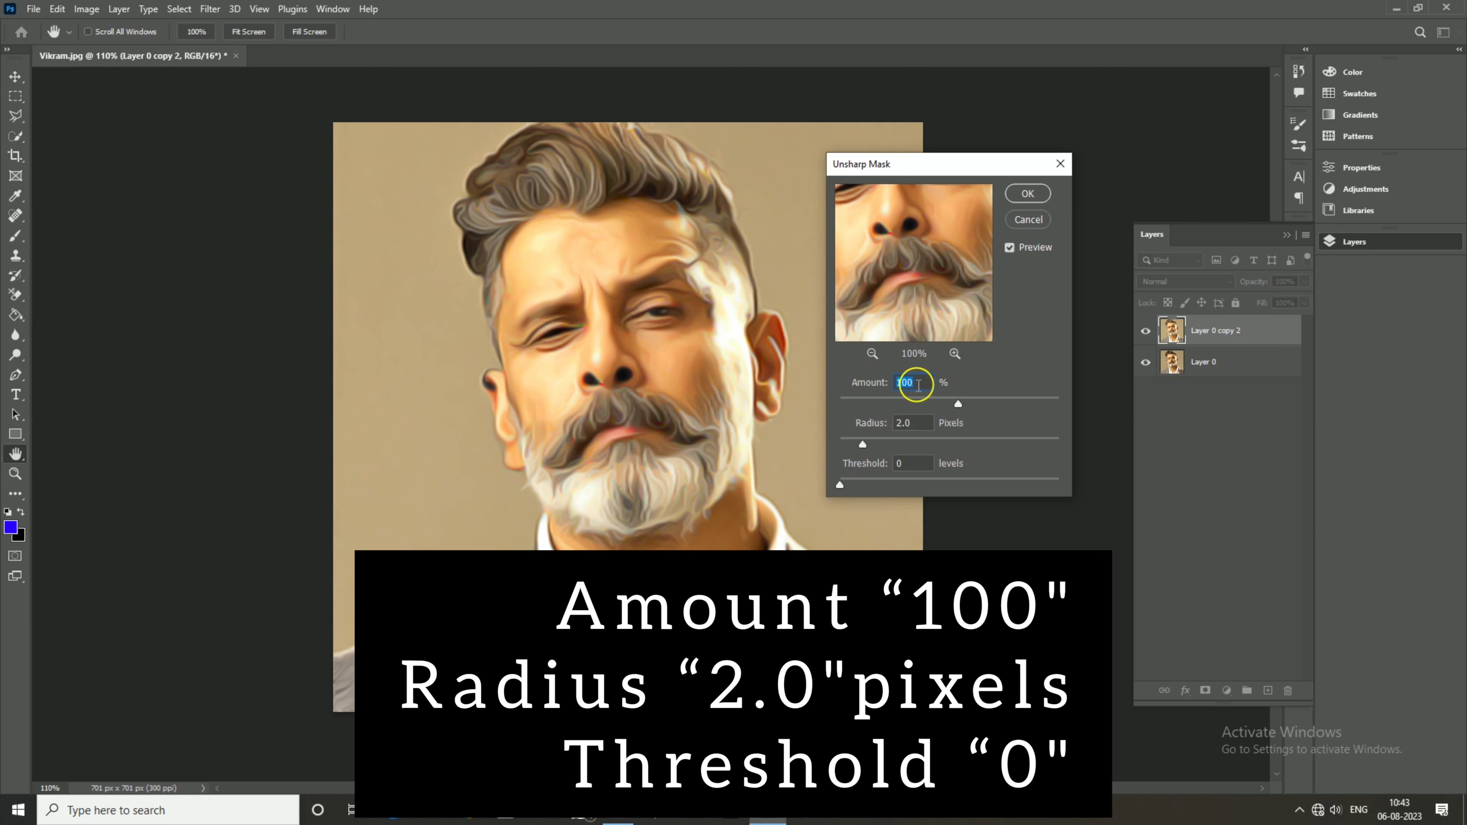
left_click(920, 385)
left_click(1029, 195)
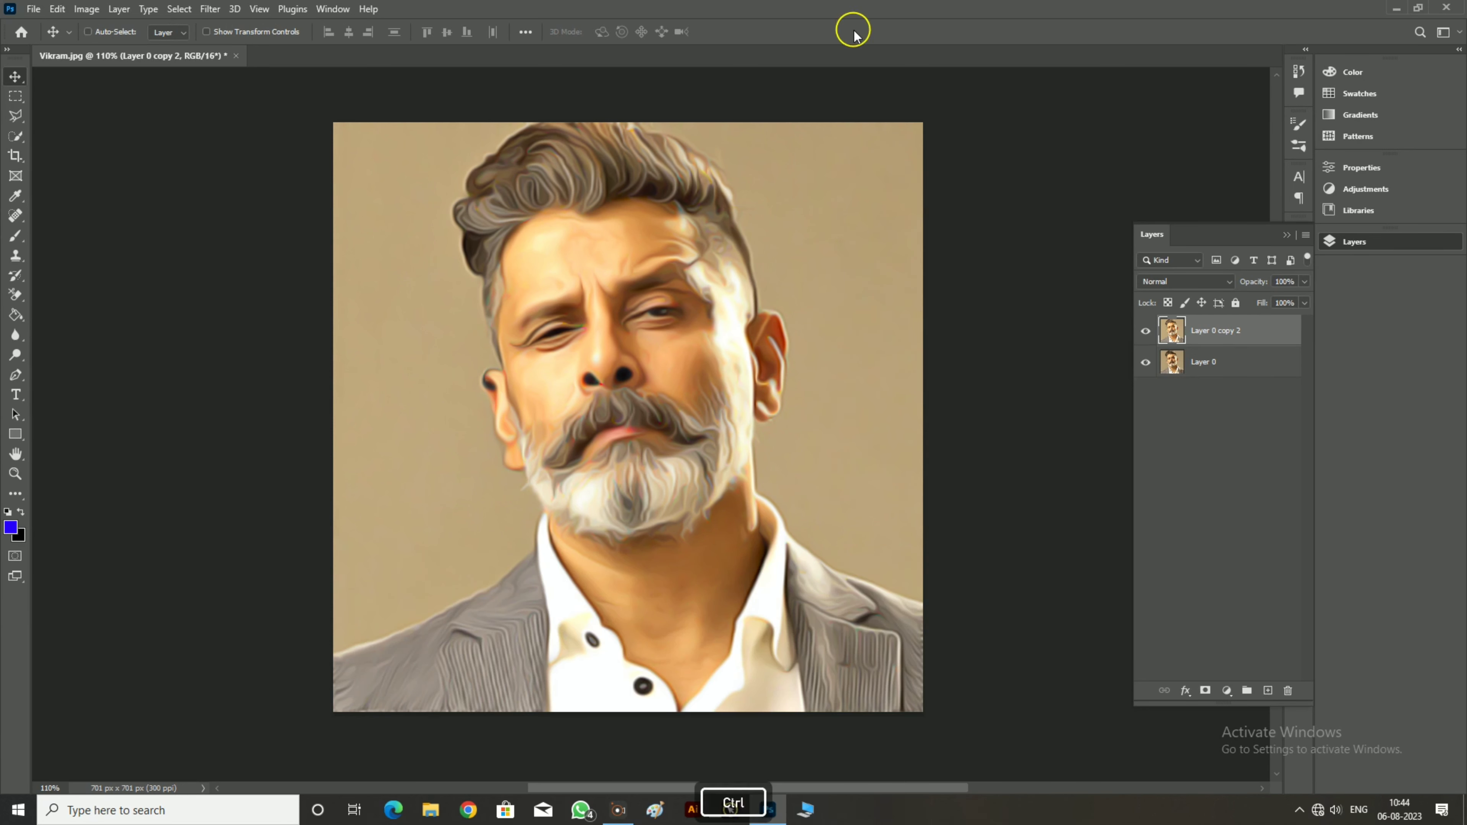
Duplicate the painted layer as Layer 0 copy 3 and apply a 2.0-pixel High Pass
key("ctrl+j")
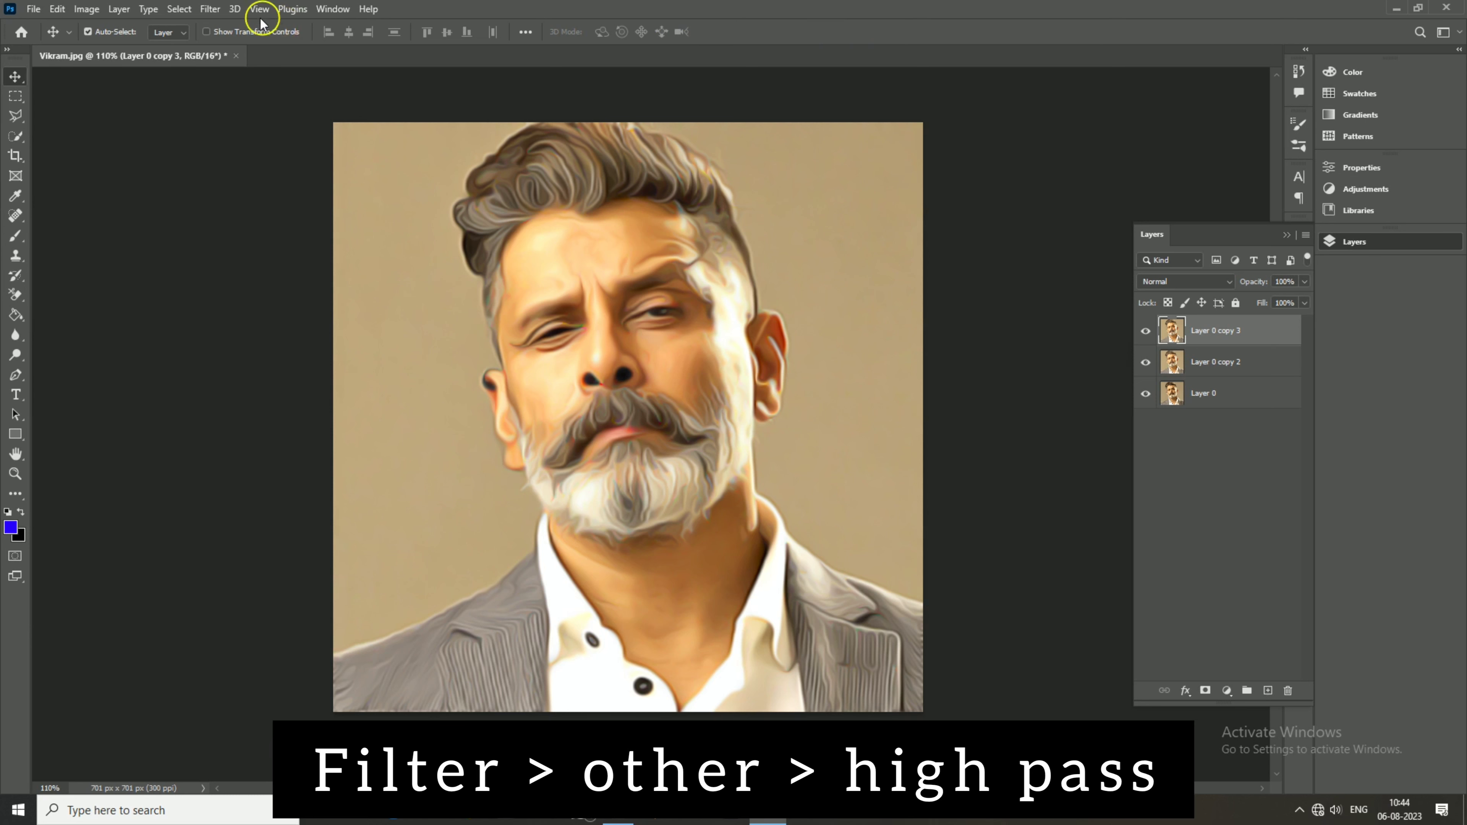
left_click(209, 10)
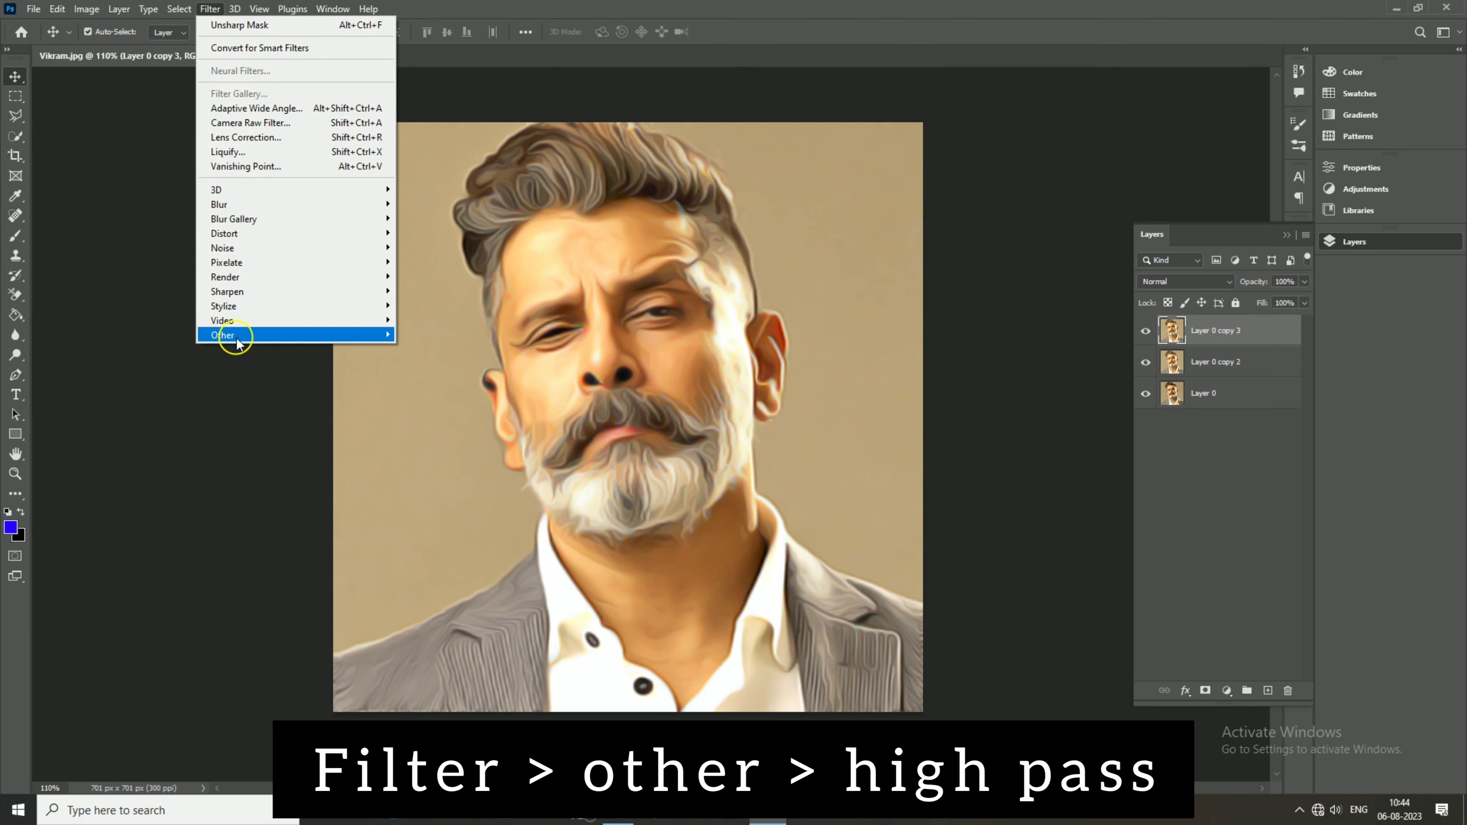
mouse_move(224, 334)
left_click(430, 350)
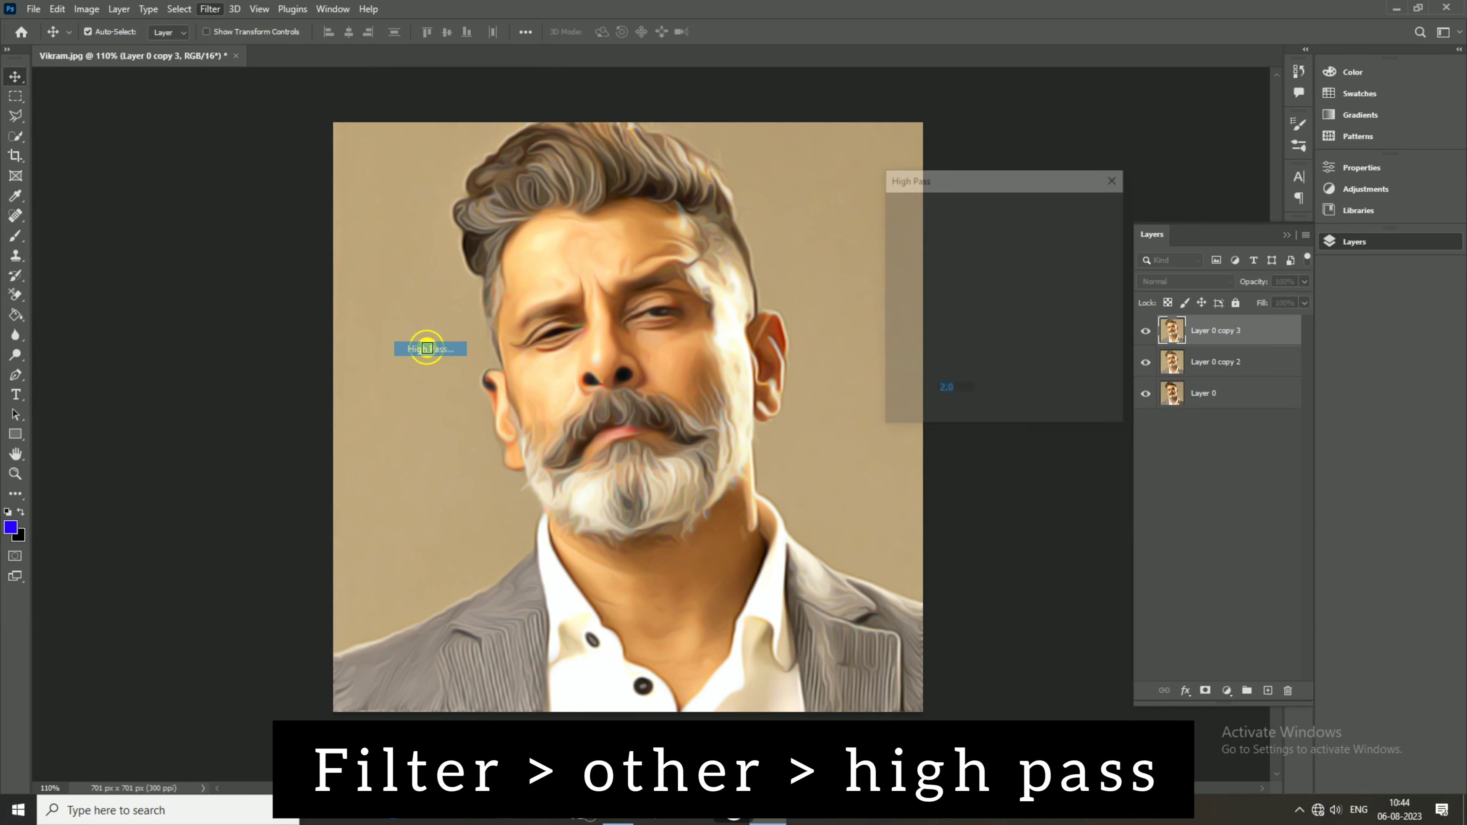
left_click(959, 389)
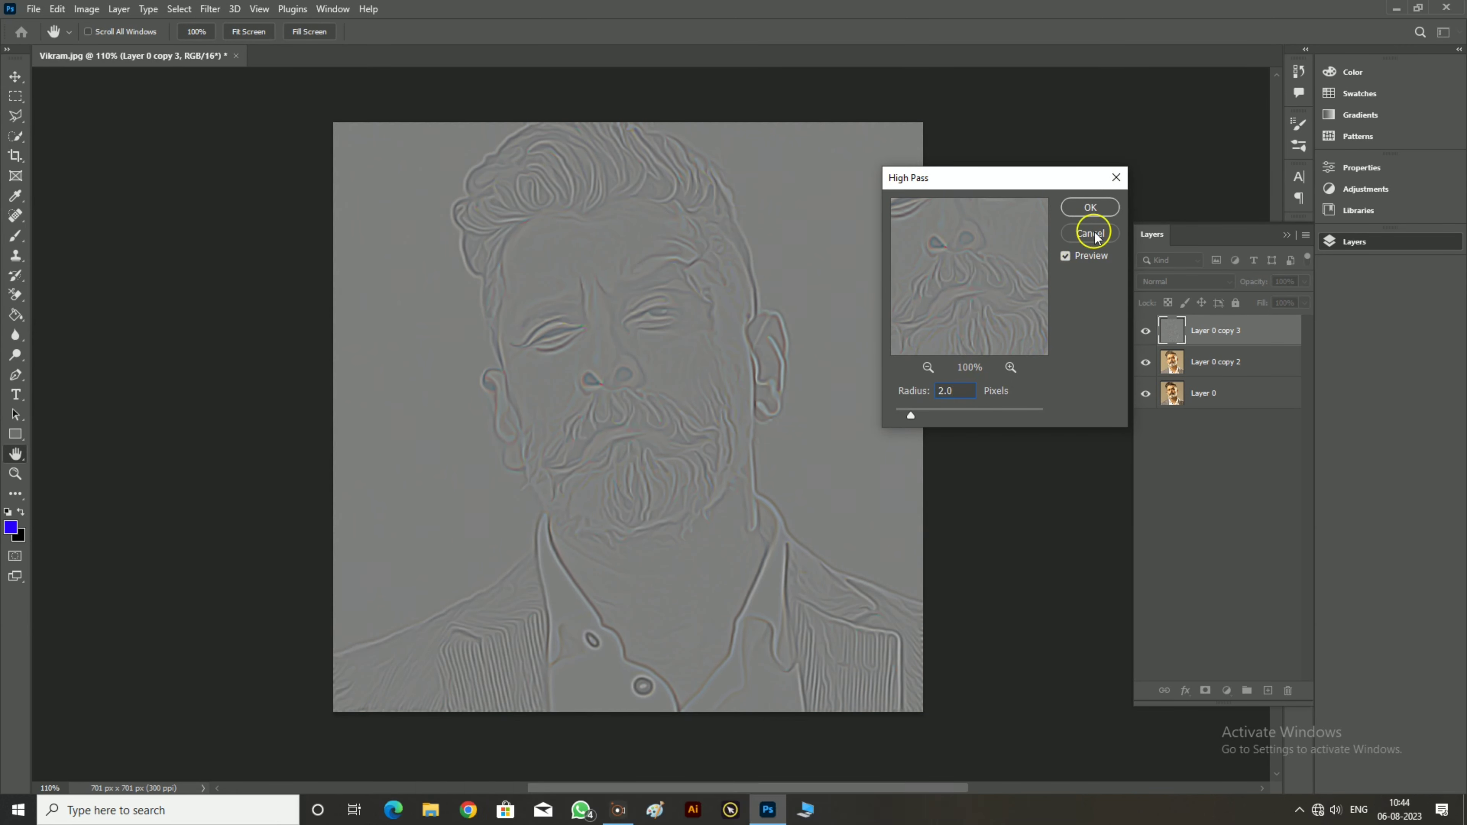
left_click(1097, 210)
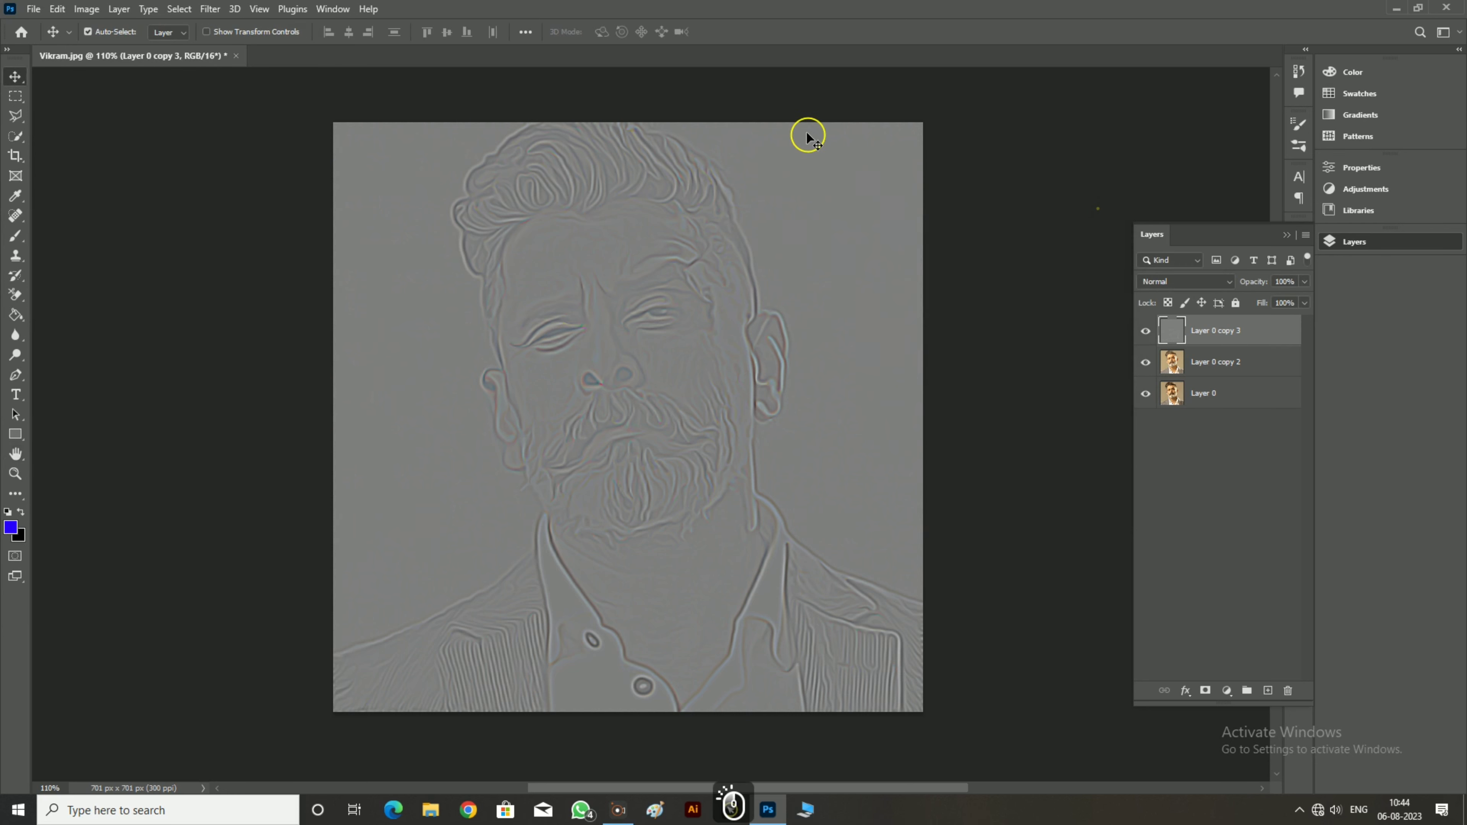
Set Layer 0 copy 3 to Overlay blending and deselect the layer
left_click(1163, 282)
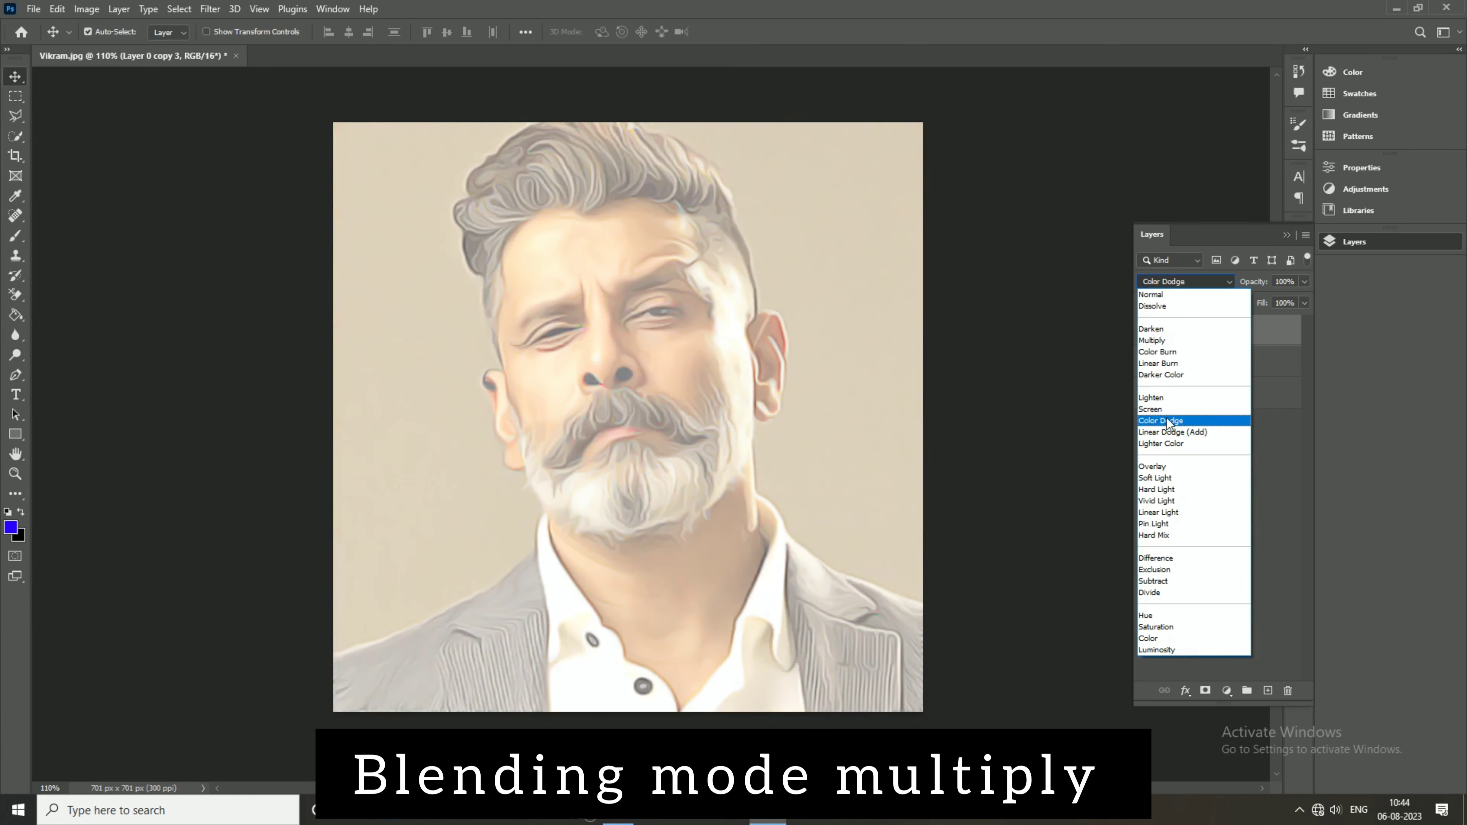
left_click(1166, 466)
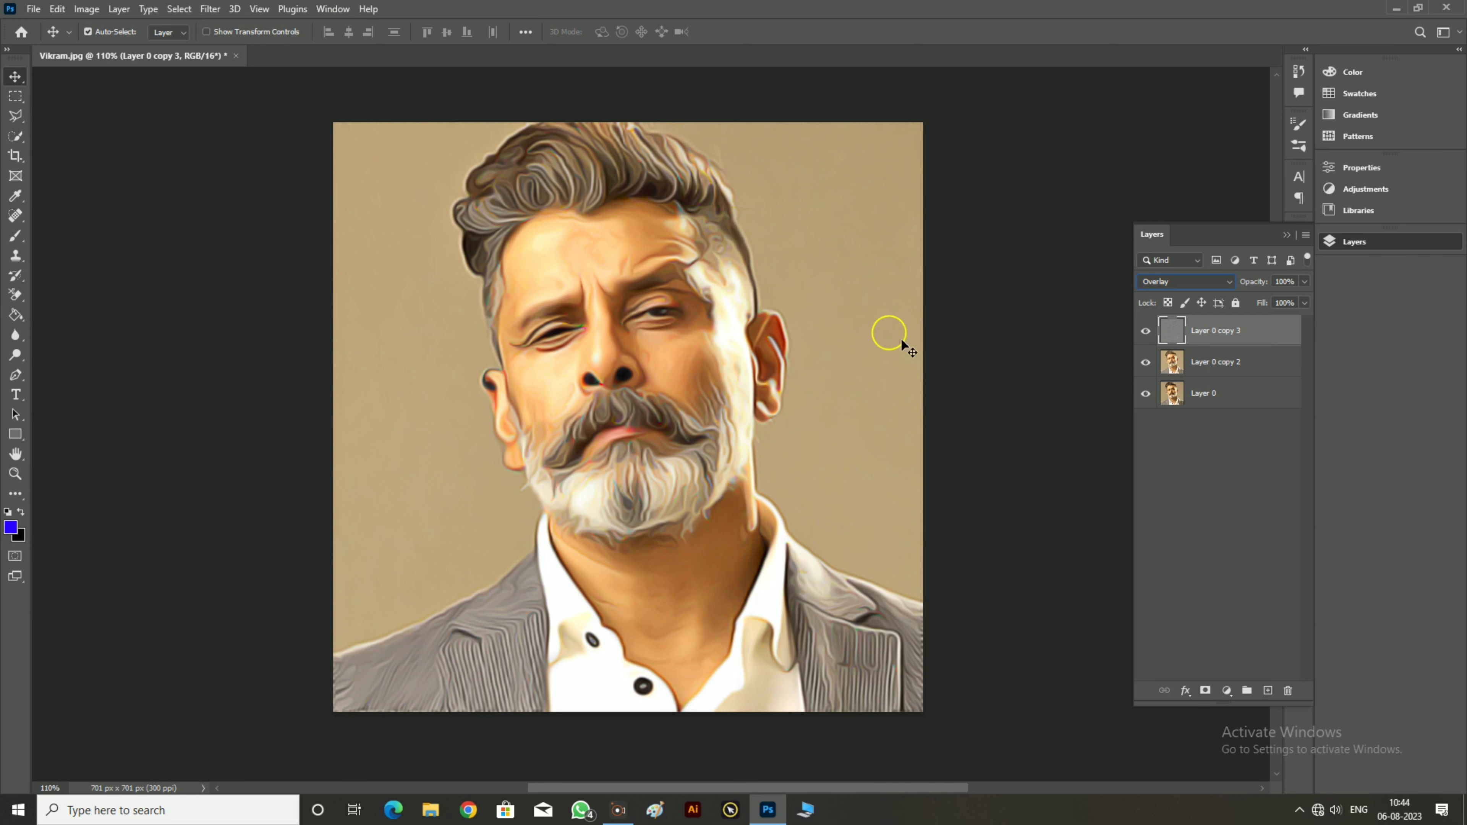
left_click(1175, 488)
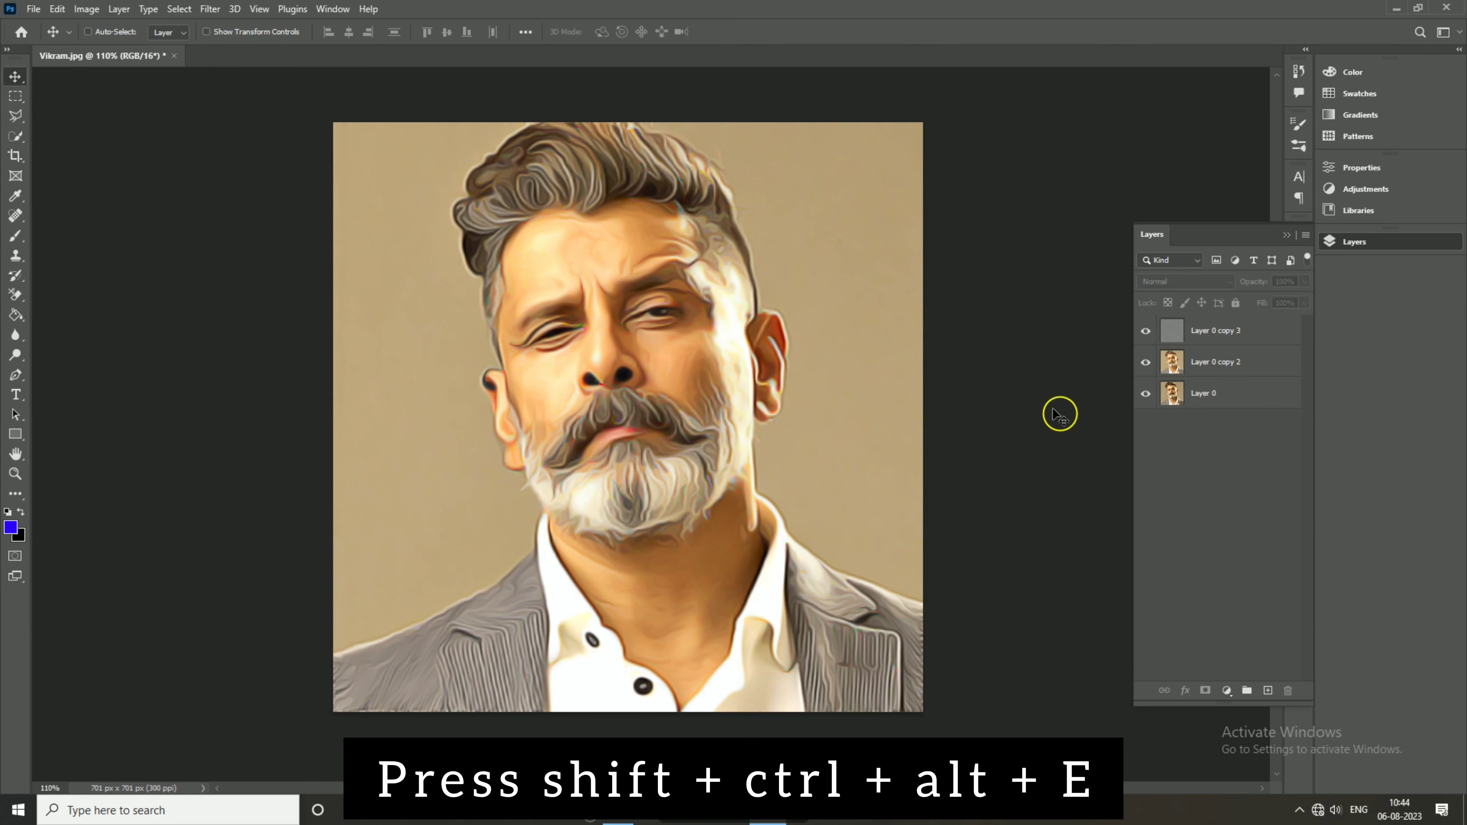
Stamp visible layers into Layer 1, Auto Tone it at 55% opacity, and add empty Layer 2
key("ctrl+shift+alt+e")
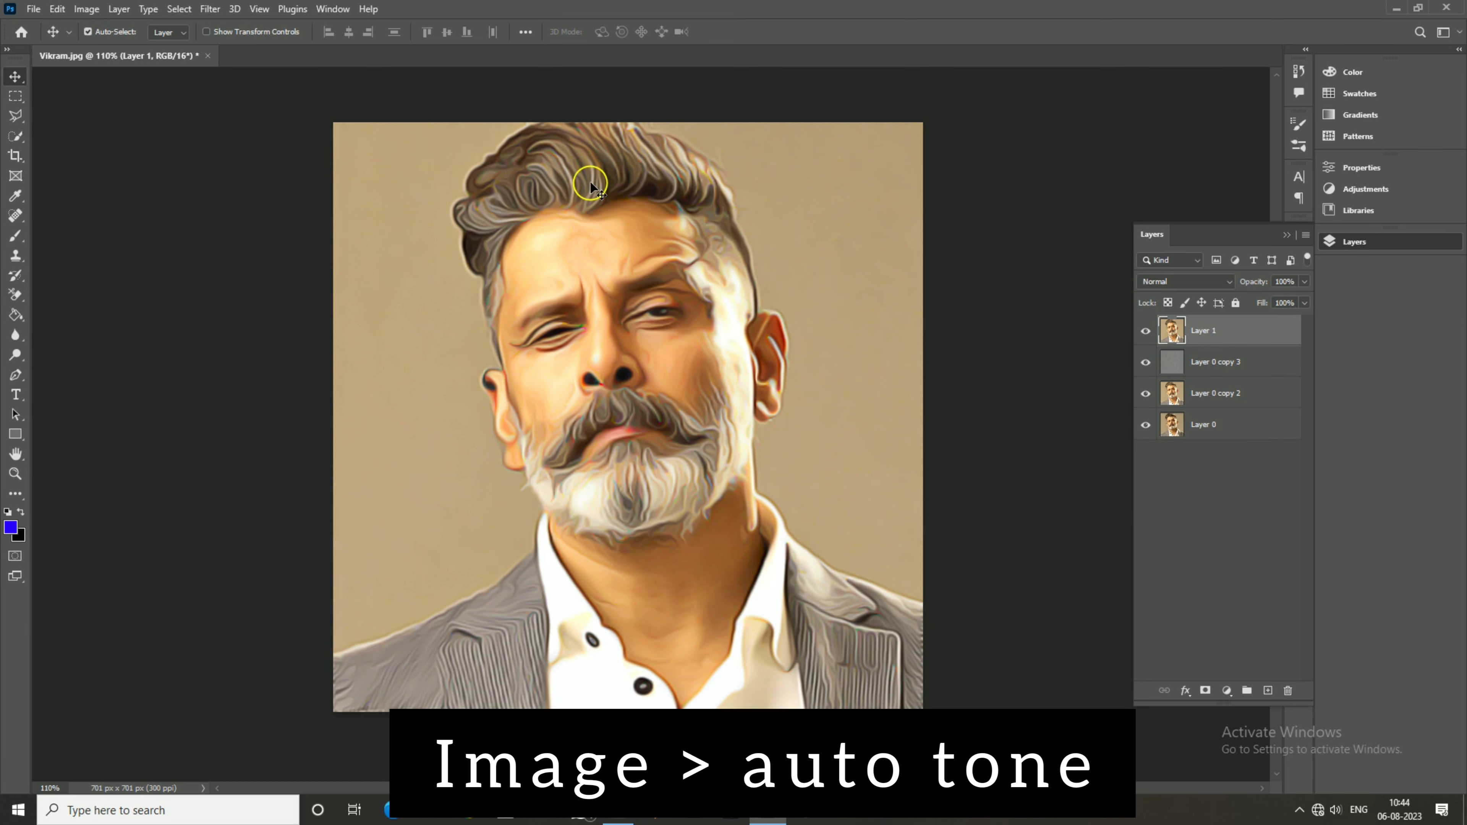
left_click(88, 9)
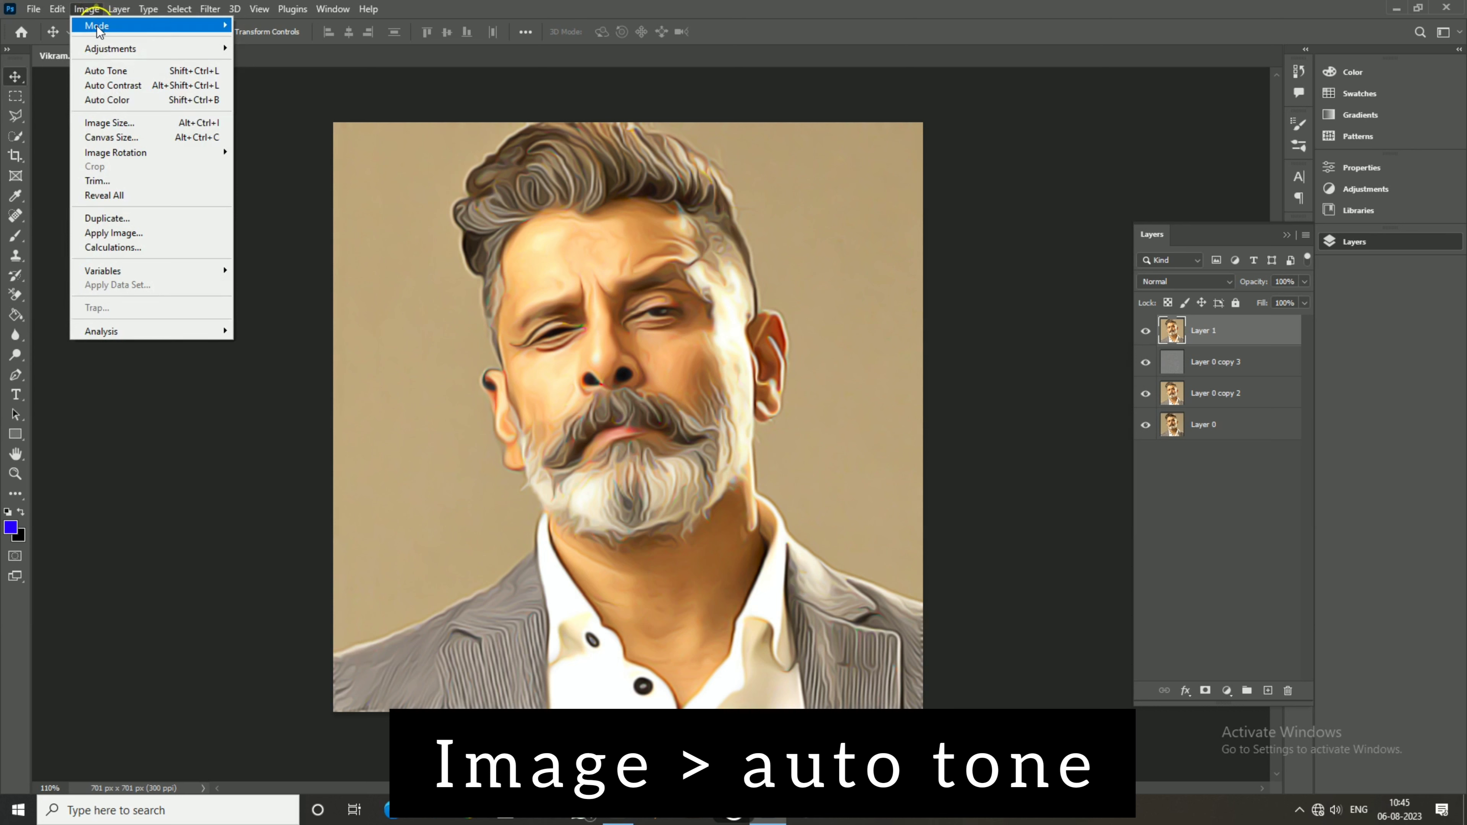
left_click(107, 72)
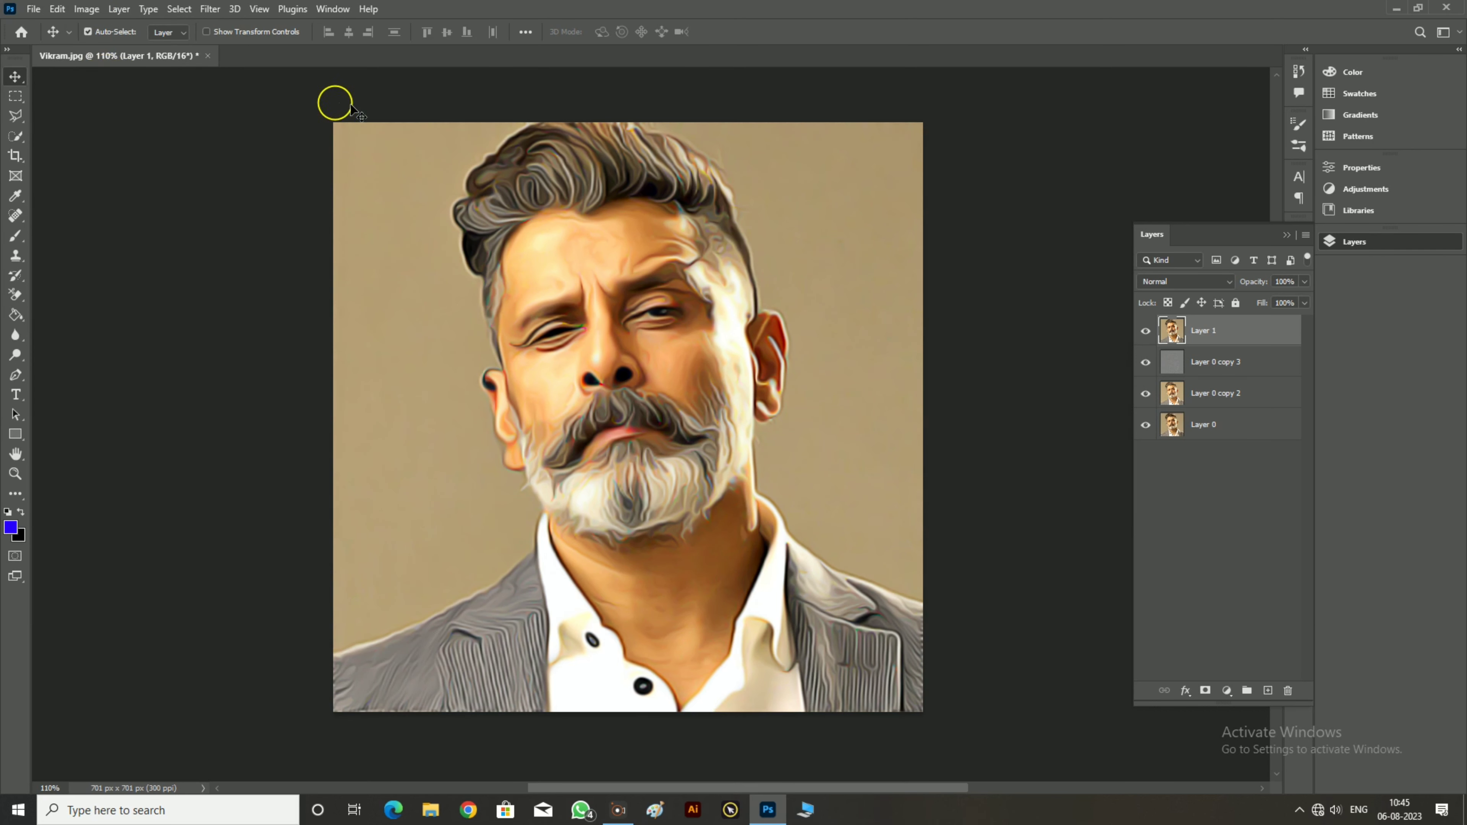
left_click_drag(1258, 286, 1252, 286)
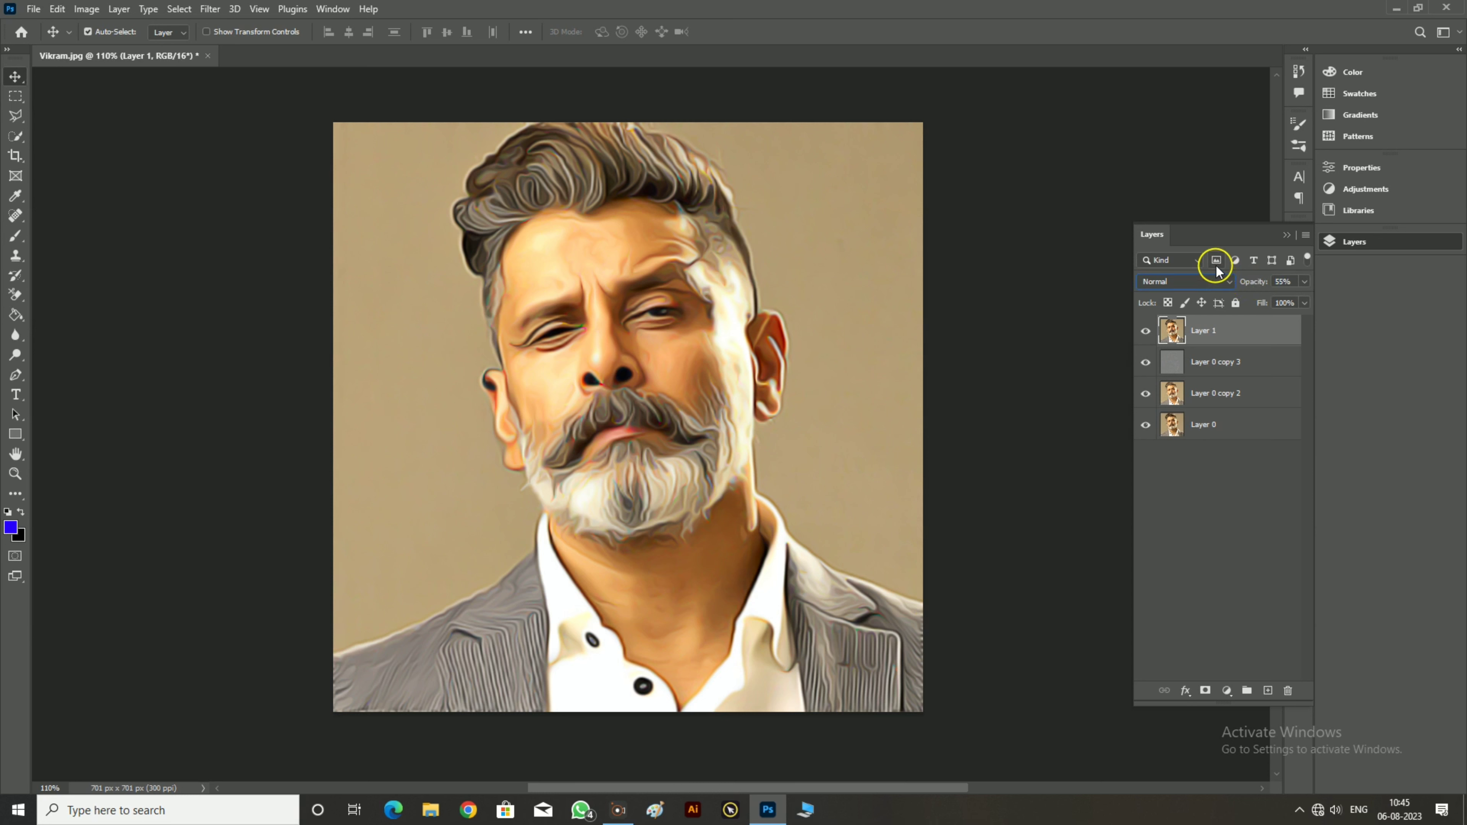
left_click(1266, 691)
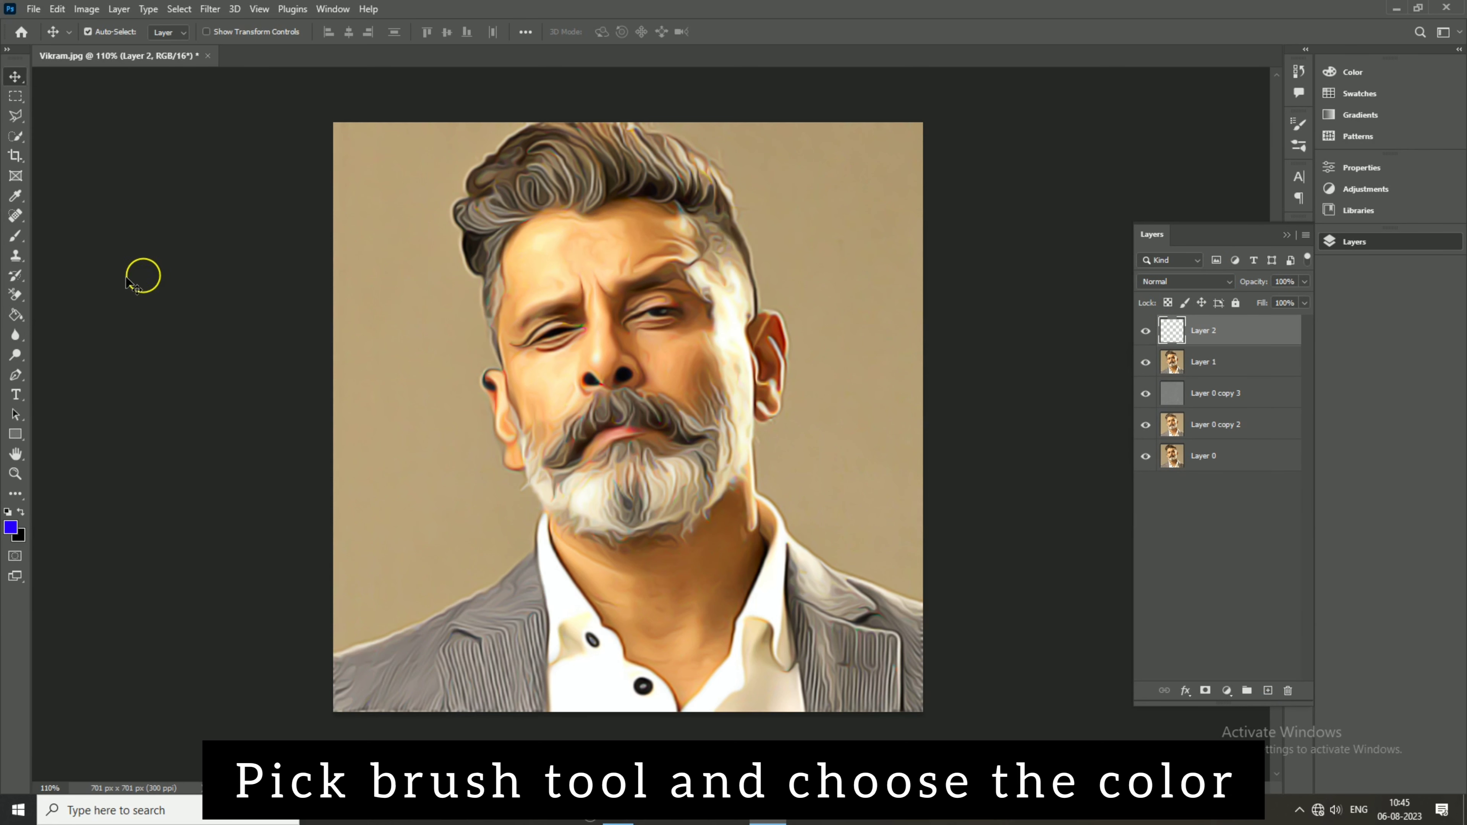
With a soft round brush in blue, paint a soft glow on the portrait's left side
right_click(7, 236)
left_click(72, 236)
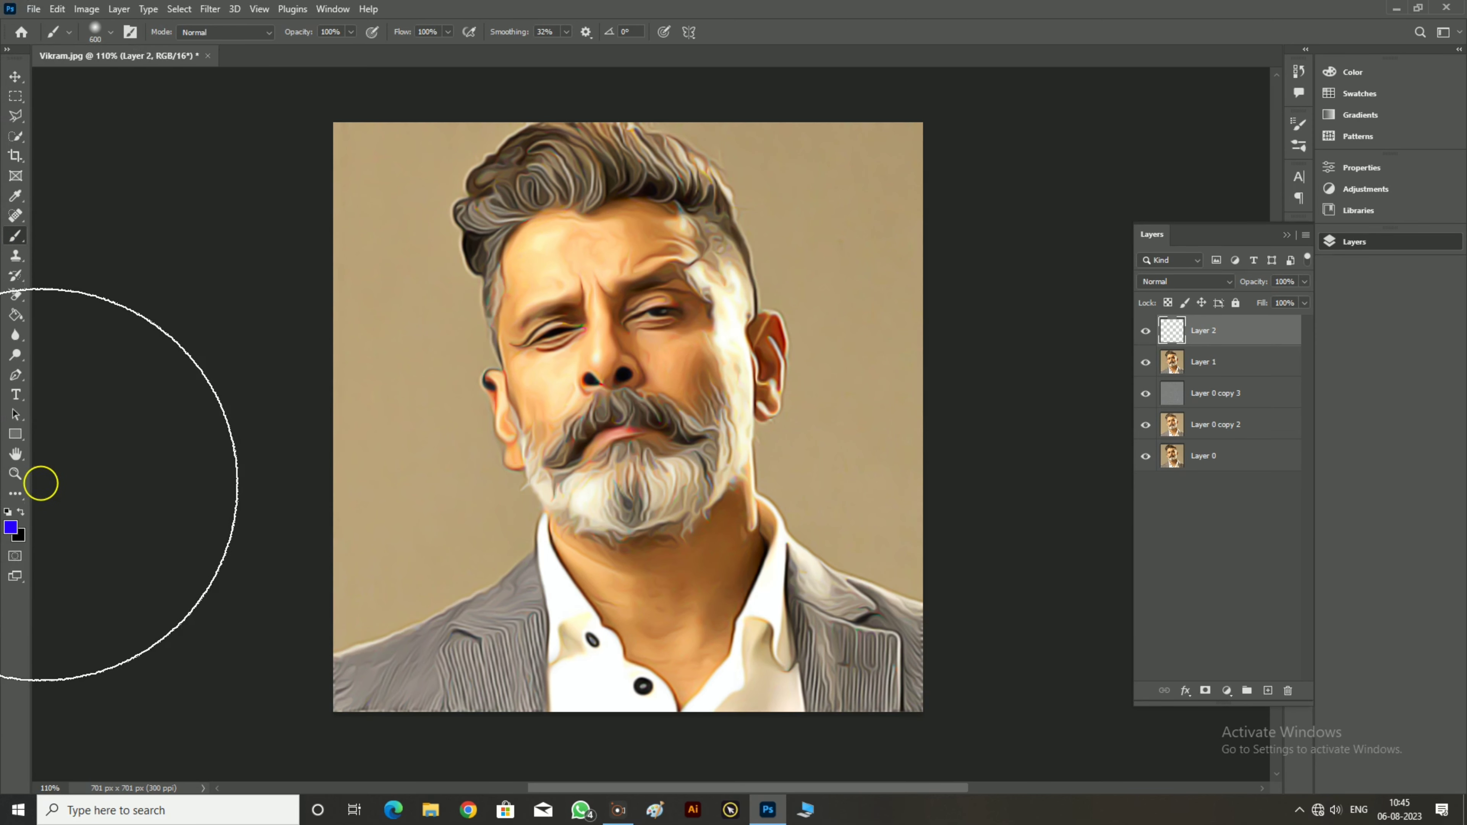
left_click(110, 33)
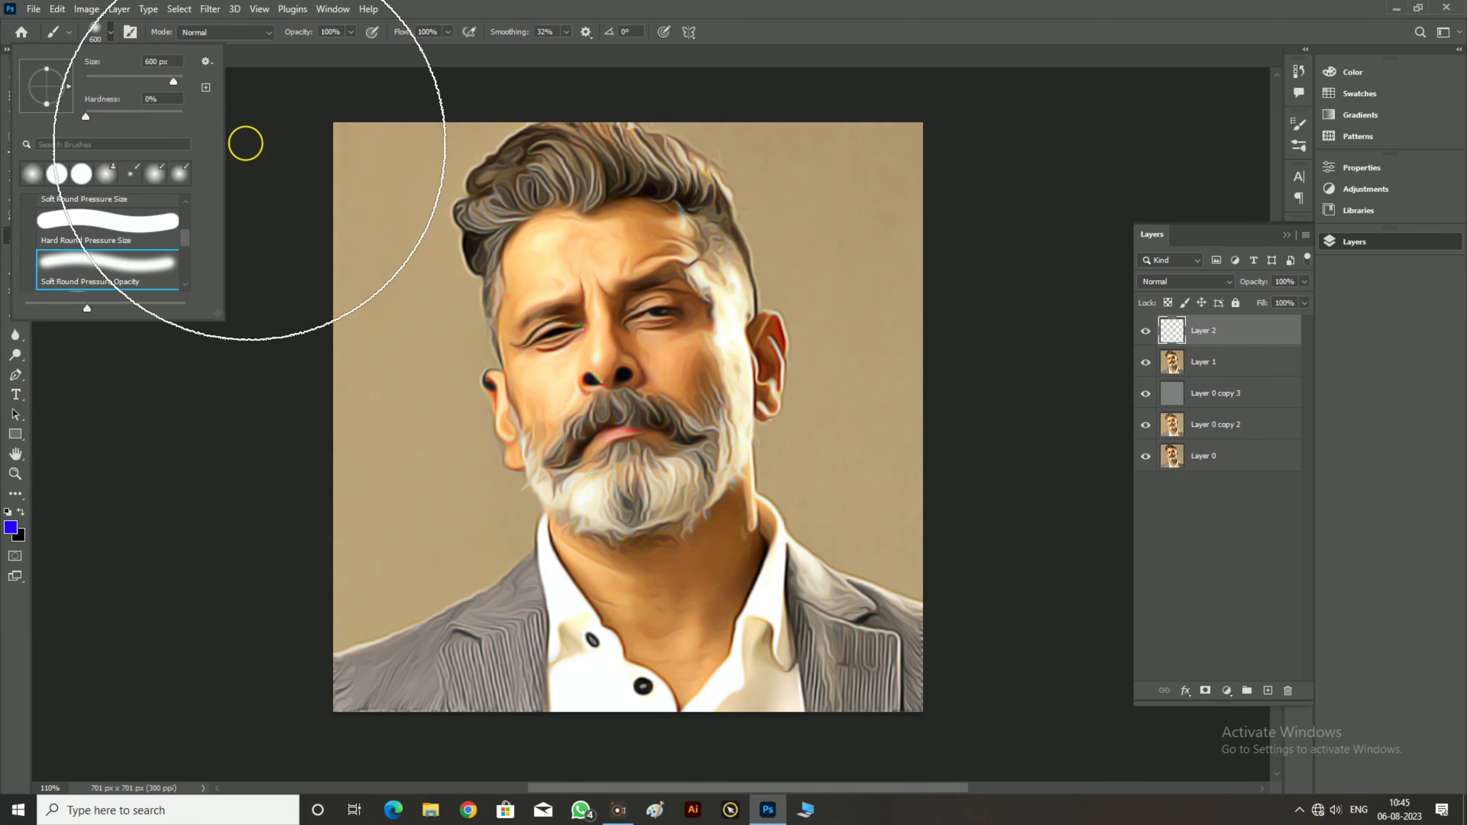
left_click(193, 570)
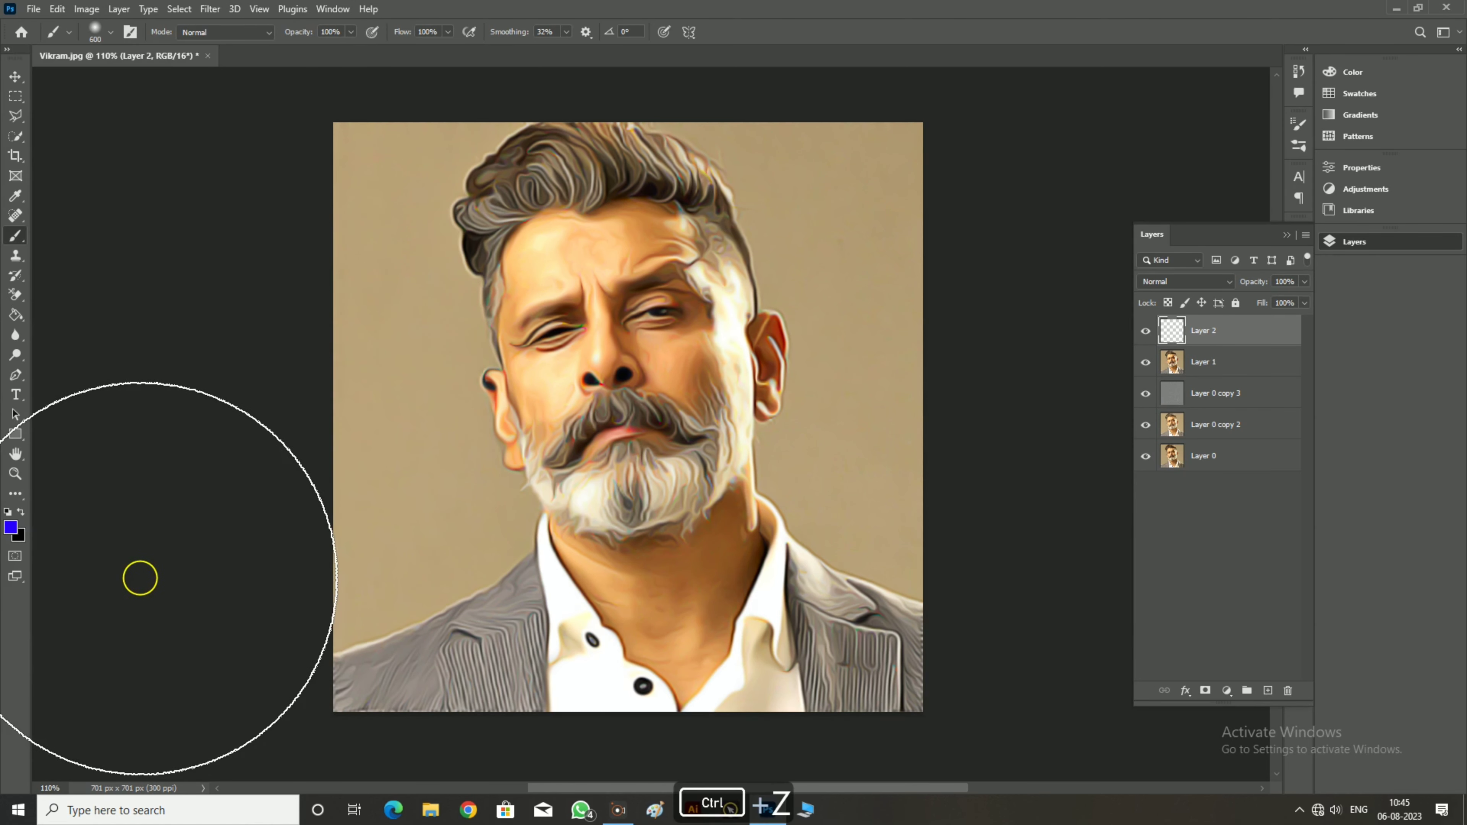
left_click(11, 527)
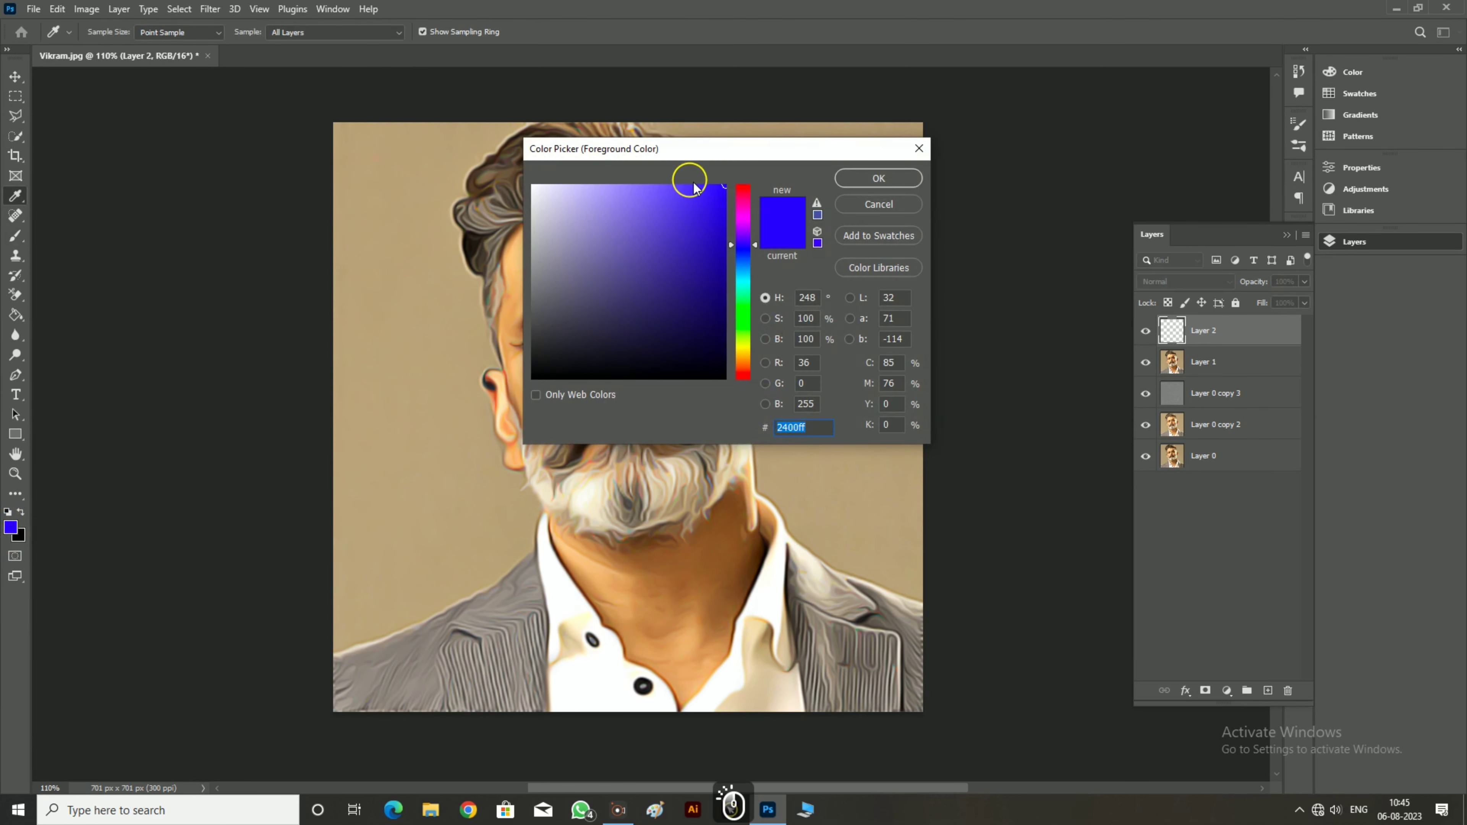
left_click(860, 178)
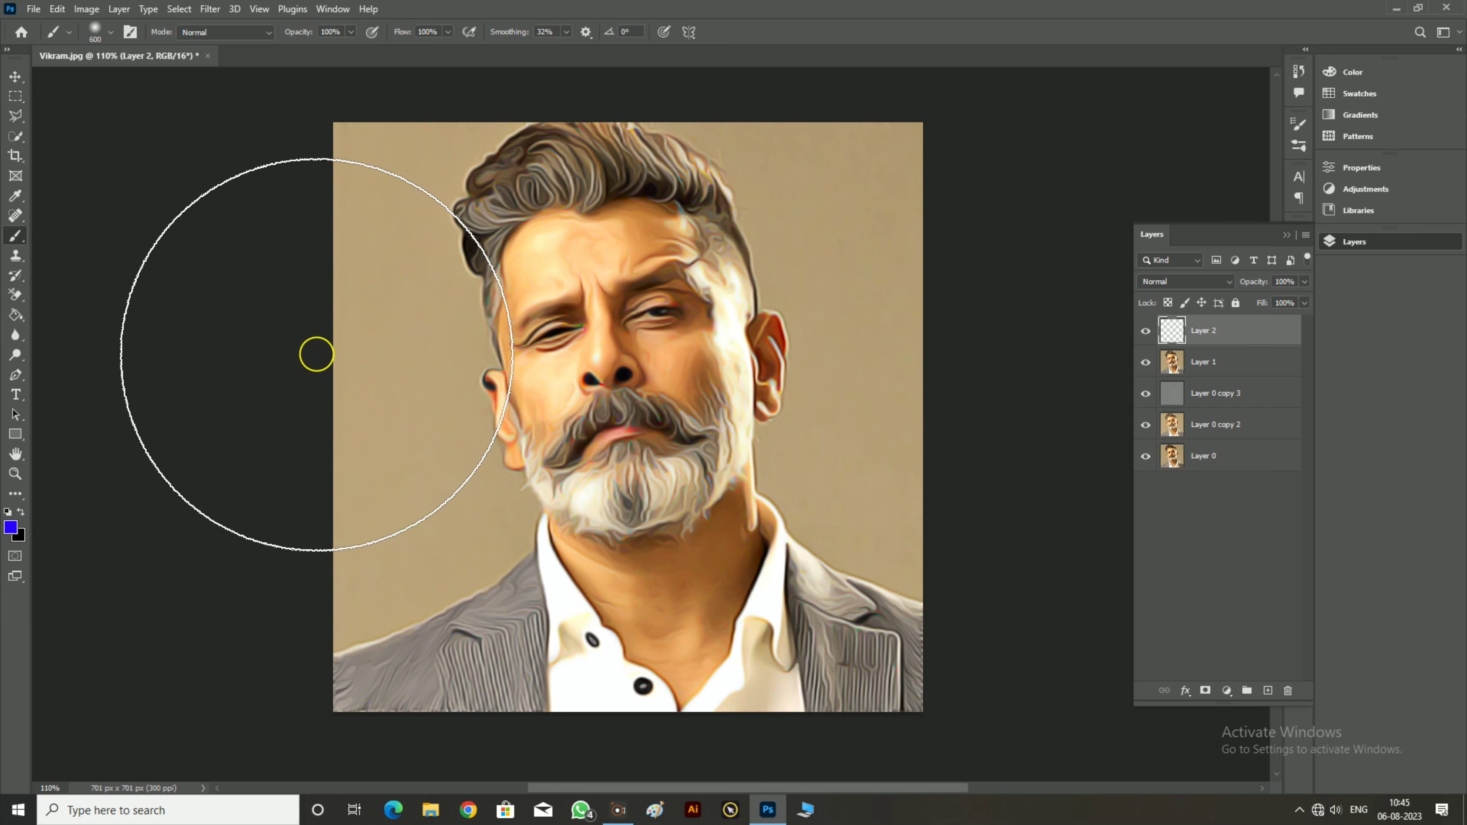
left_click(314, 352)
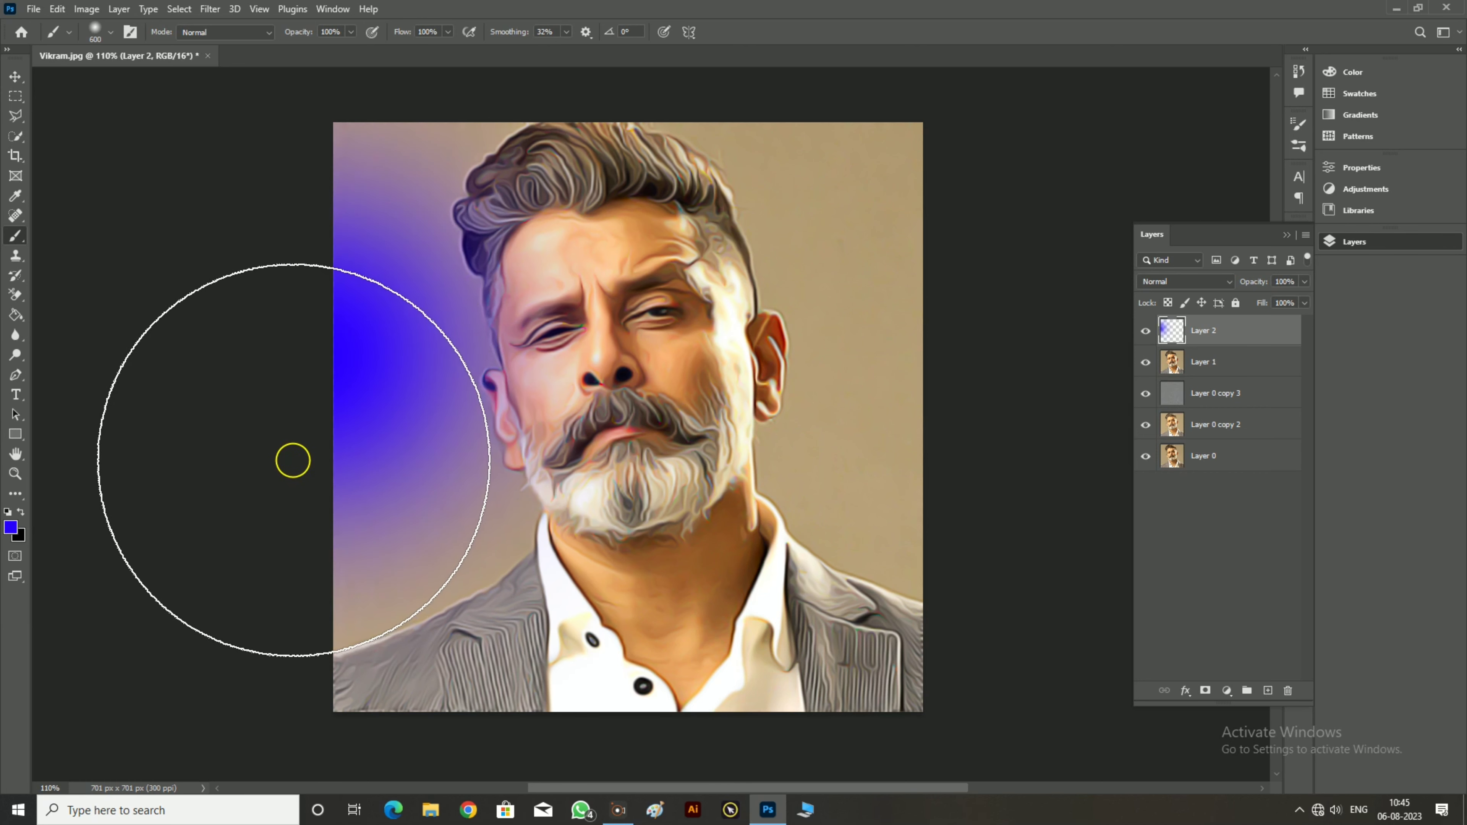
Switch the foreground colour to red and paint a soft glow on the right side
left_click(12, 523)
left_click_drag(737, 208, 730, 184)
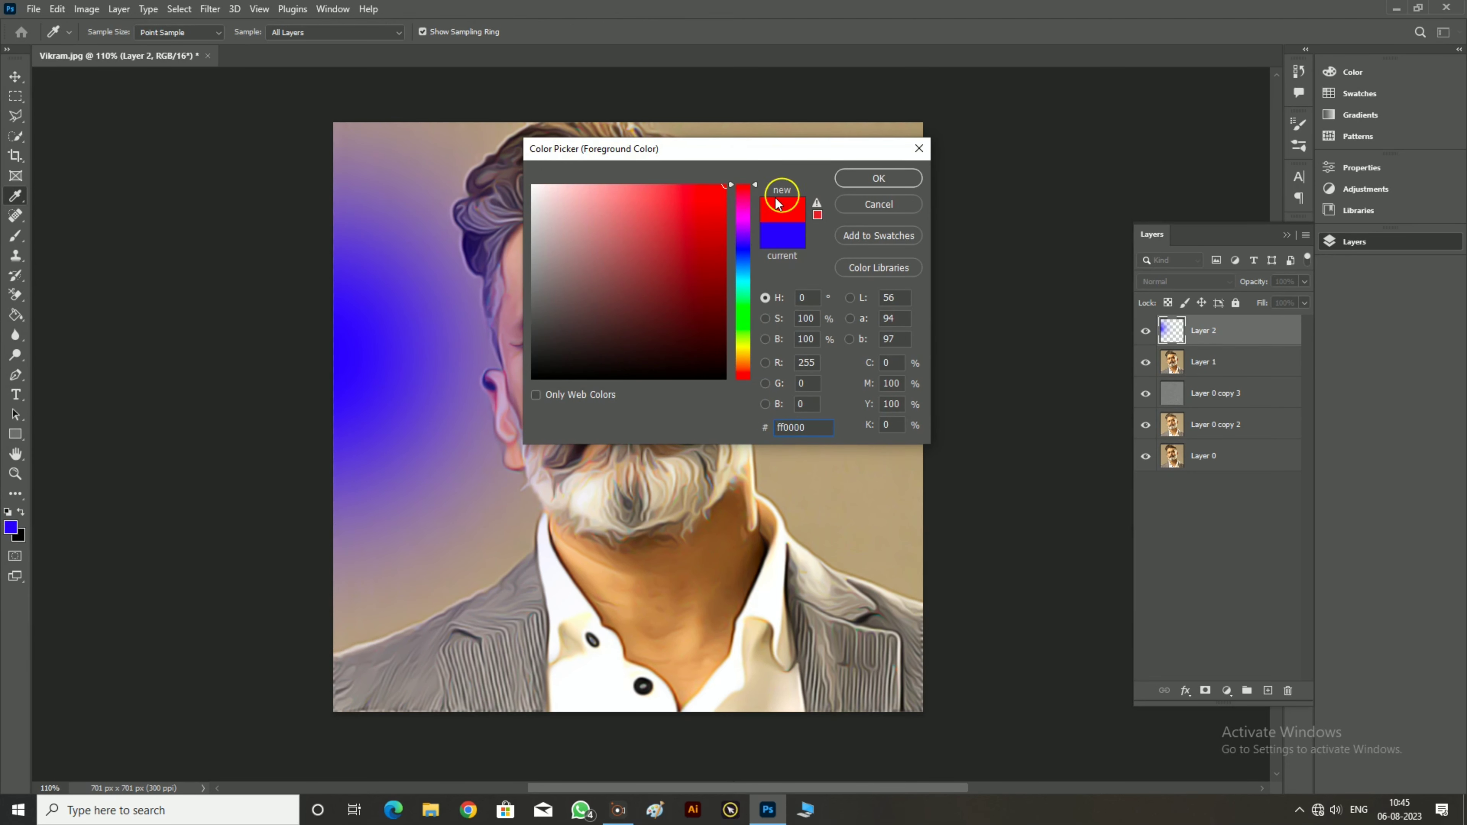
left_click(878, 178)
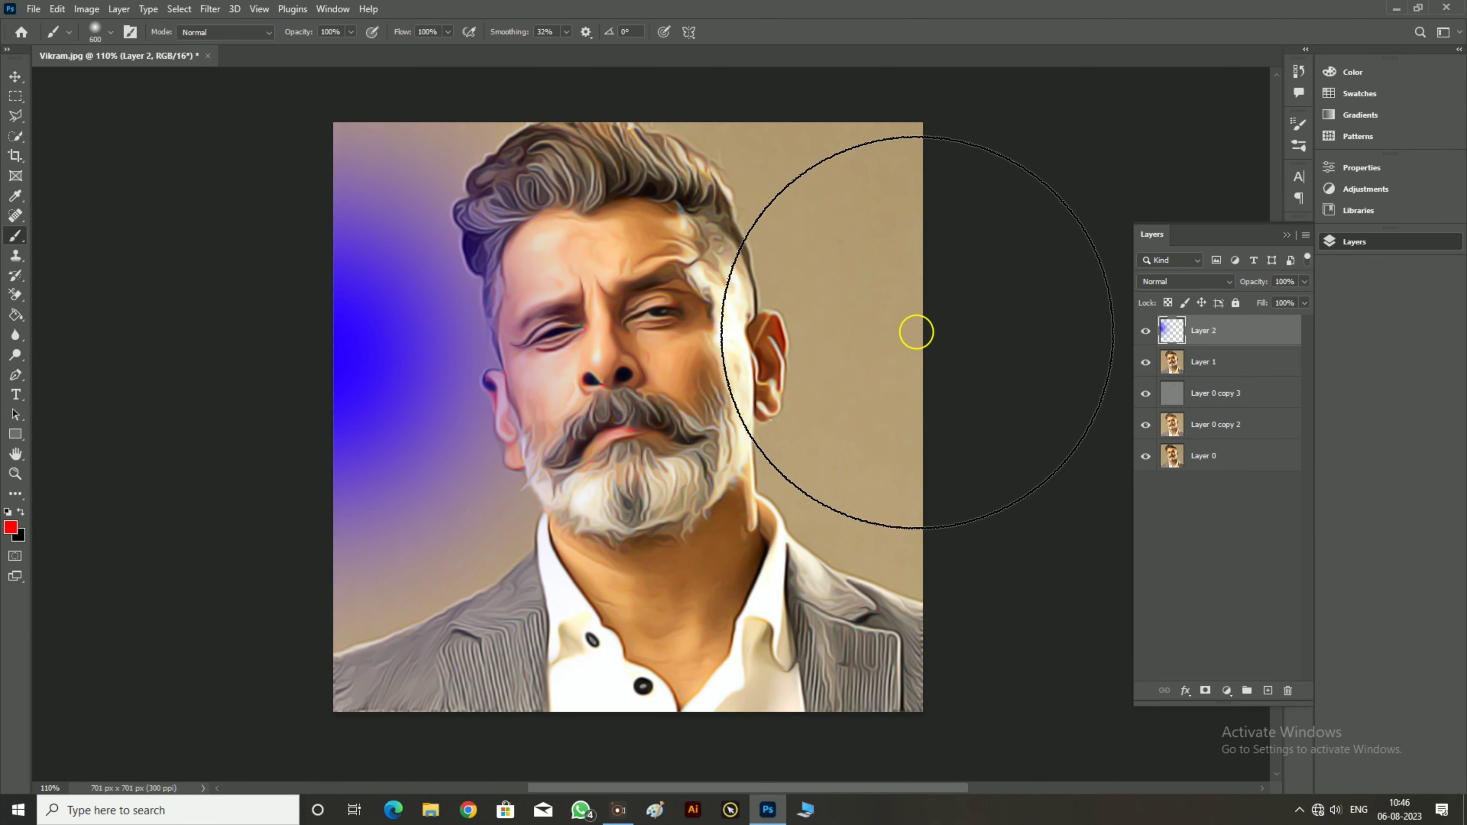
left_click(910, 330)
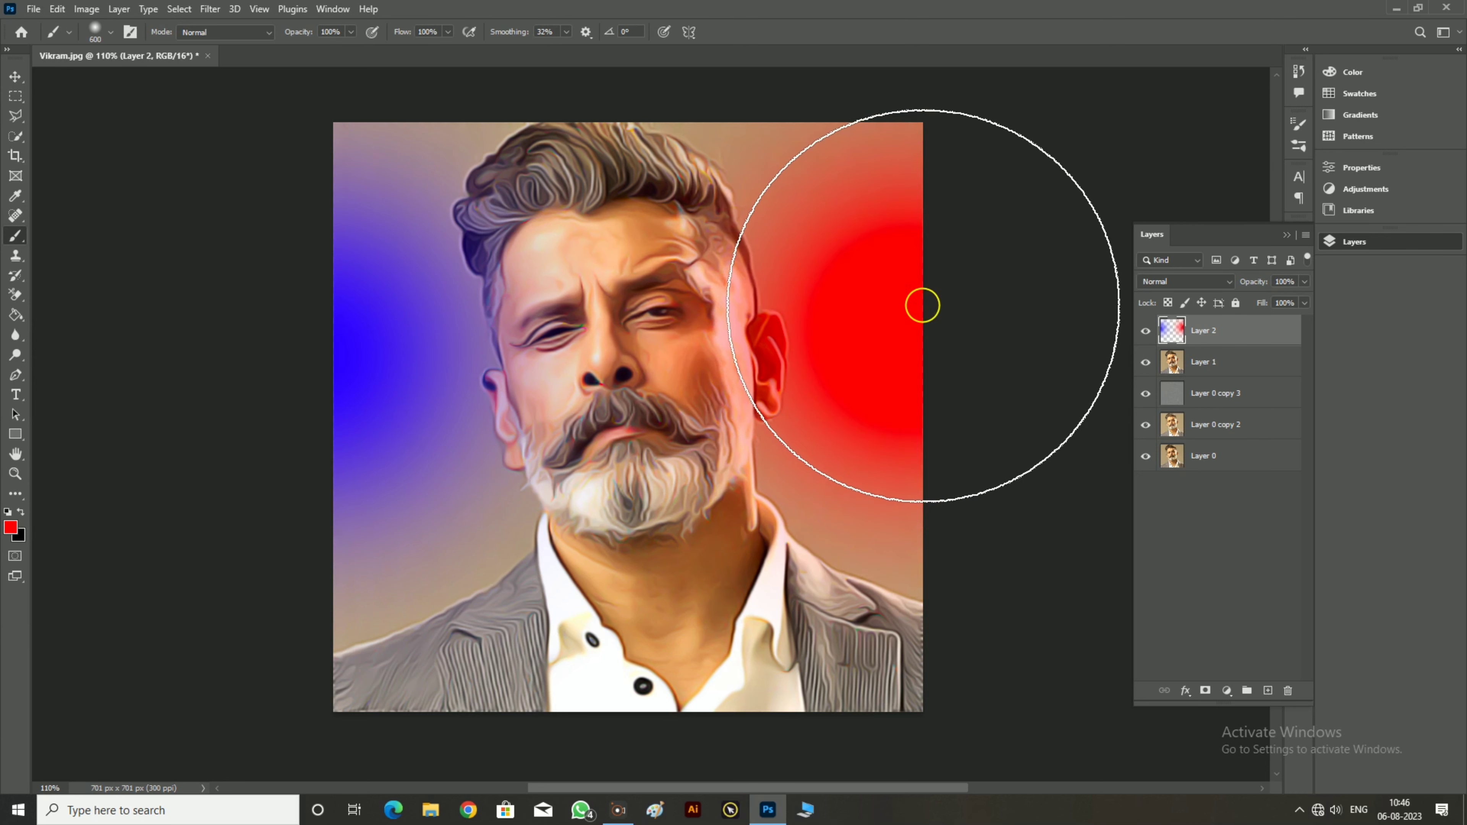
Set Layer 2's blend mode to Overlay and fine-tune its opacity to 58%
left_click(1160, 282)
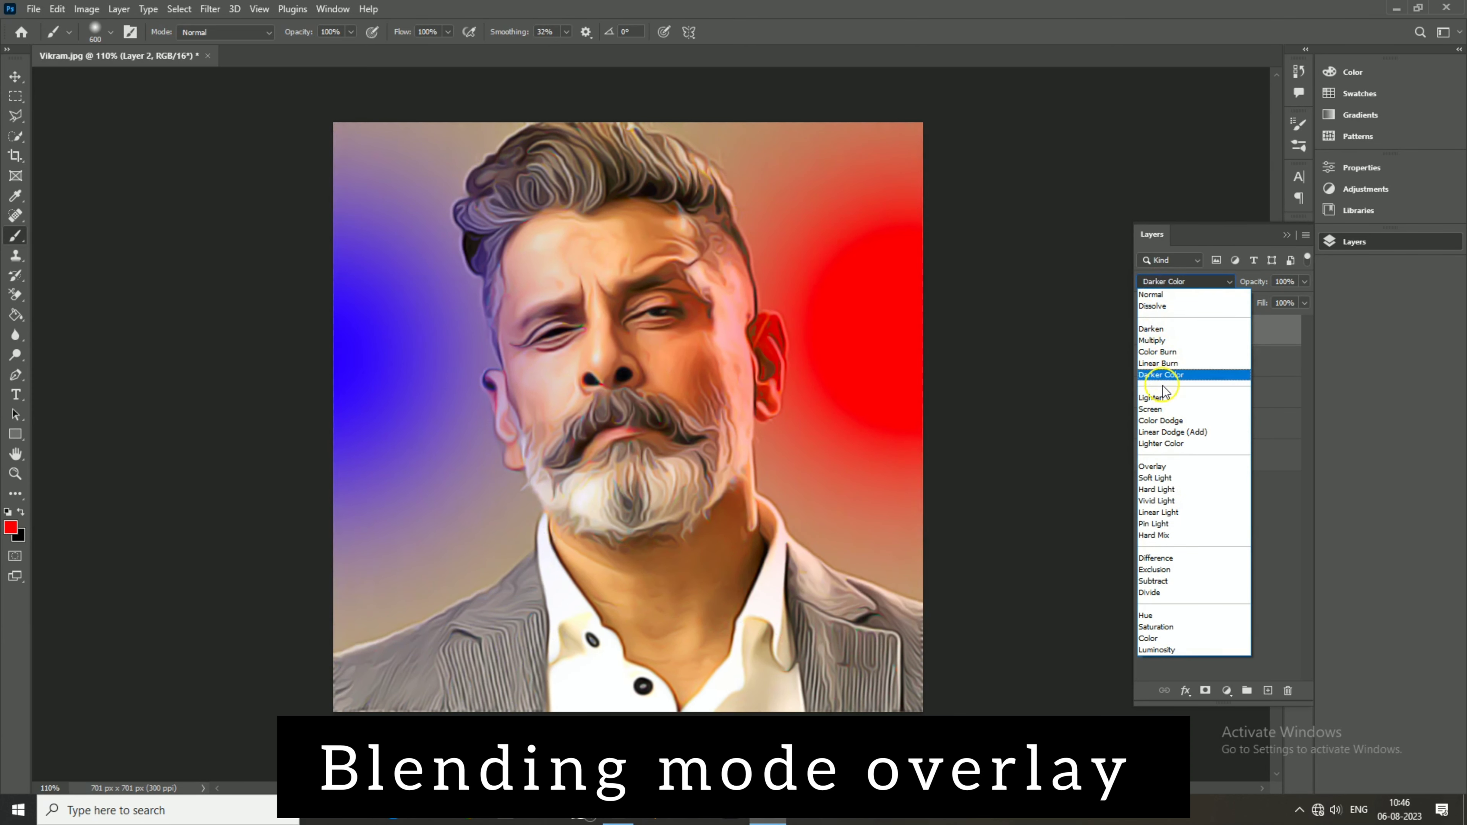
left_click(1161, 467)
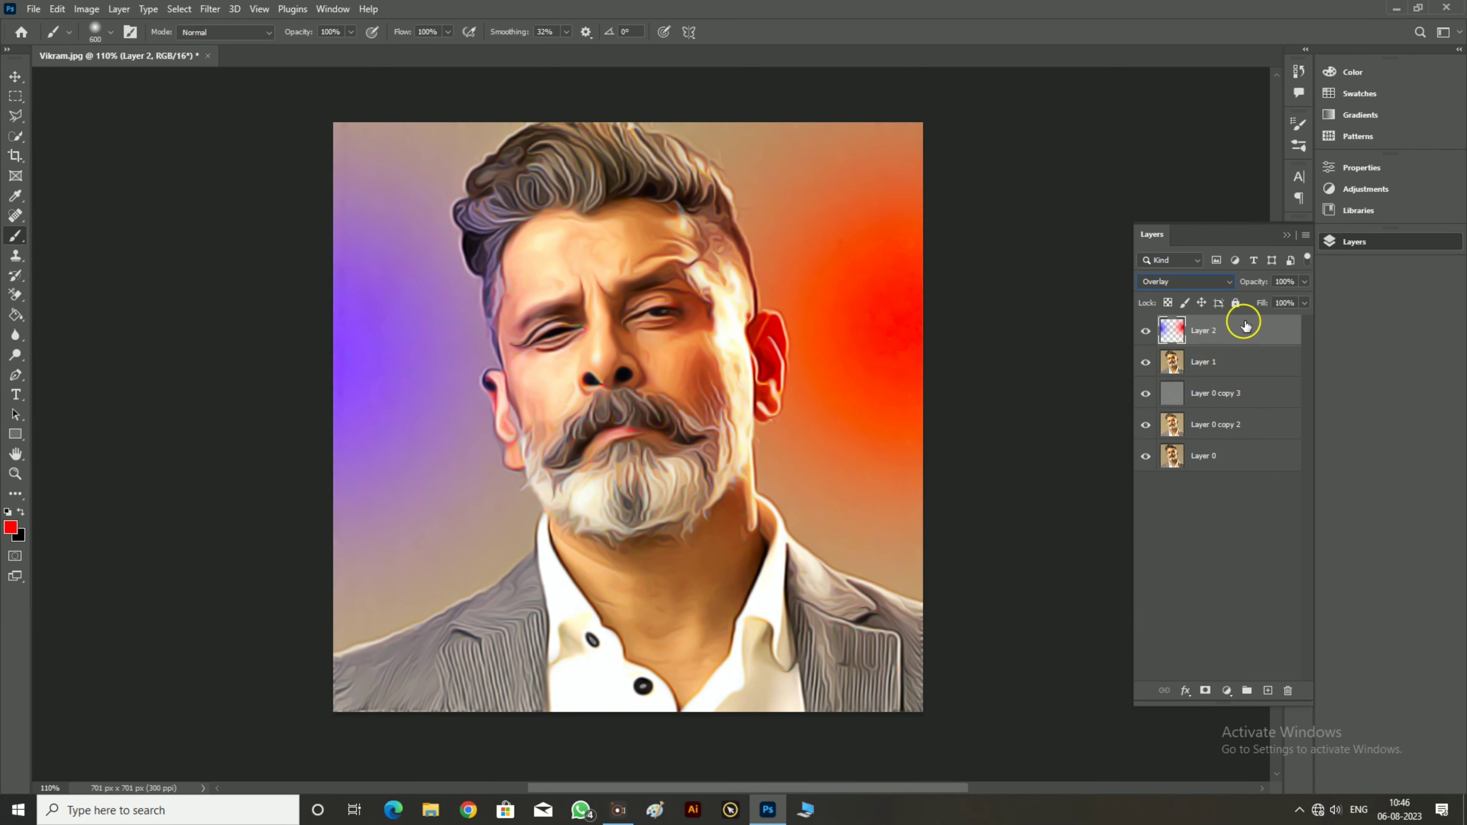
left_click_drag(1260, 288, 1243, 286)
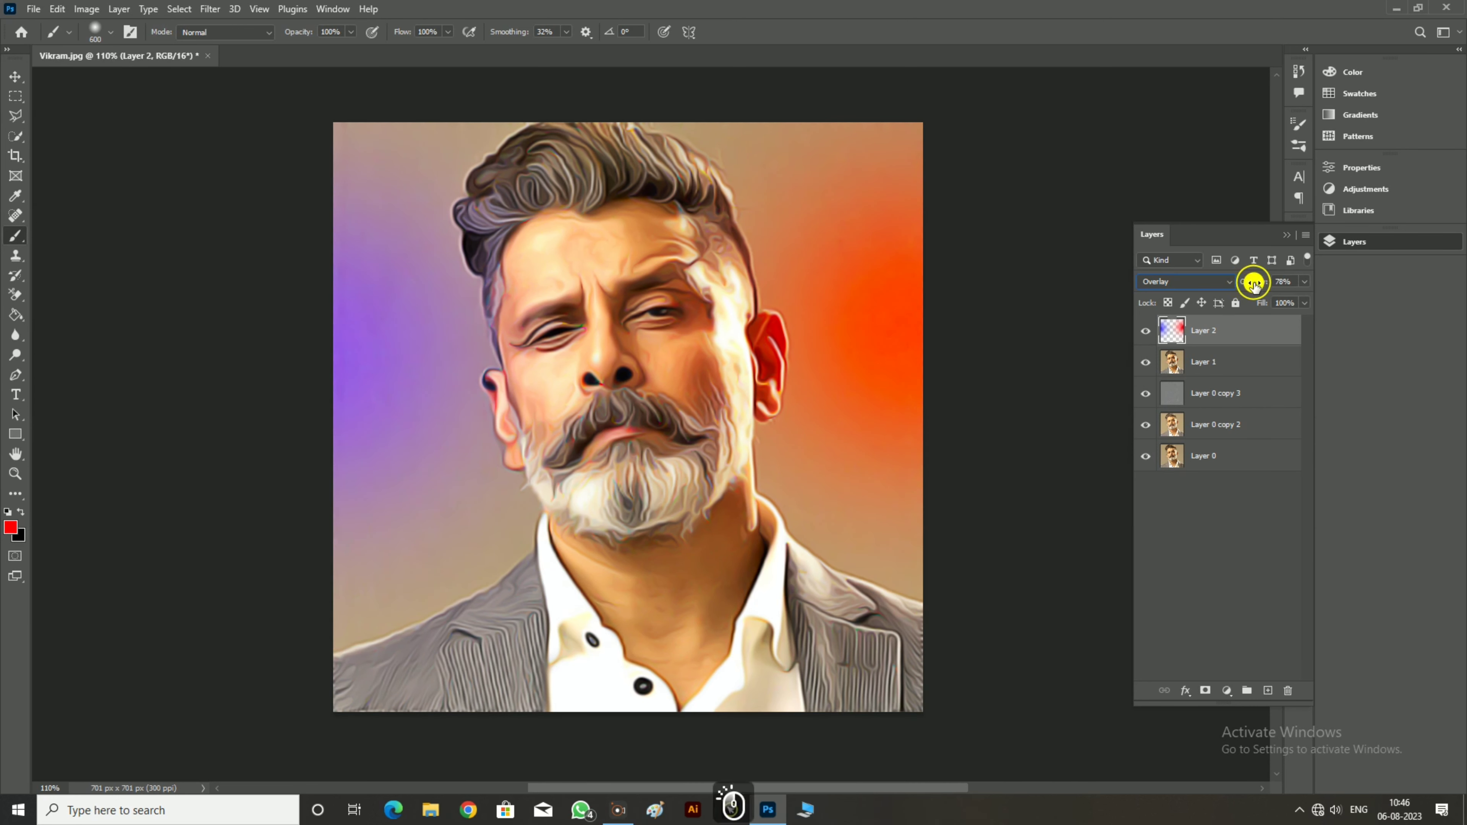
left_click_drag(1254, 286, 1251, 287)
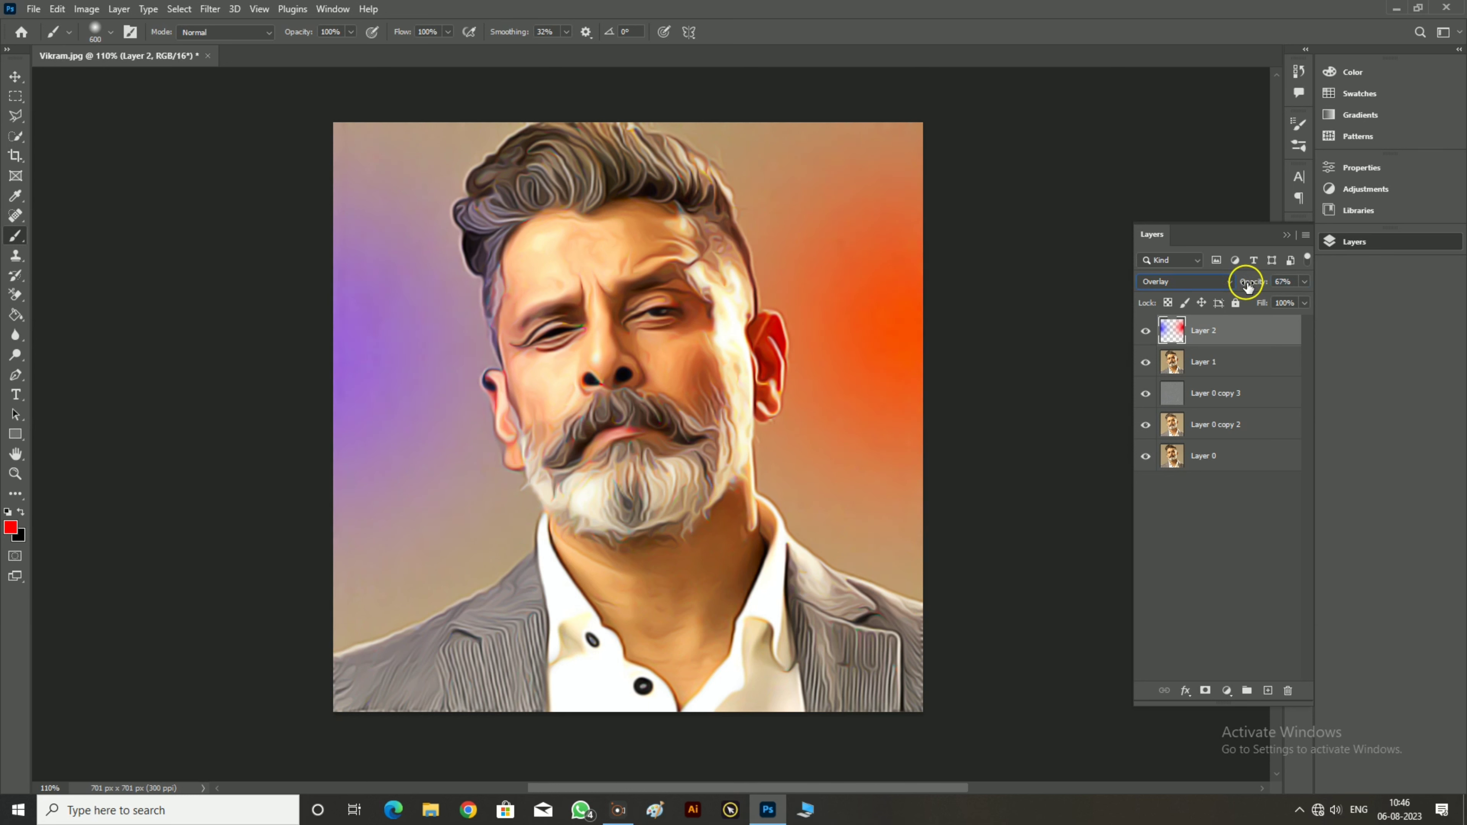
left_click_drag(1255, 288, 1250, 287)
left_click_drag(1258, 286, 1256, 287)
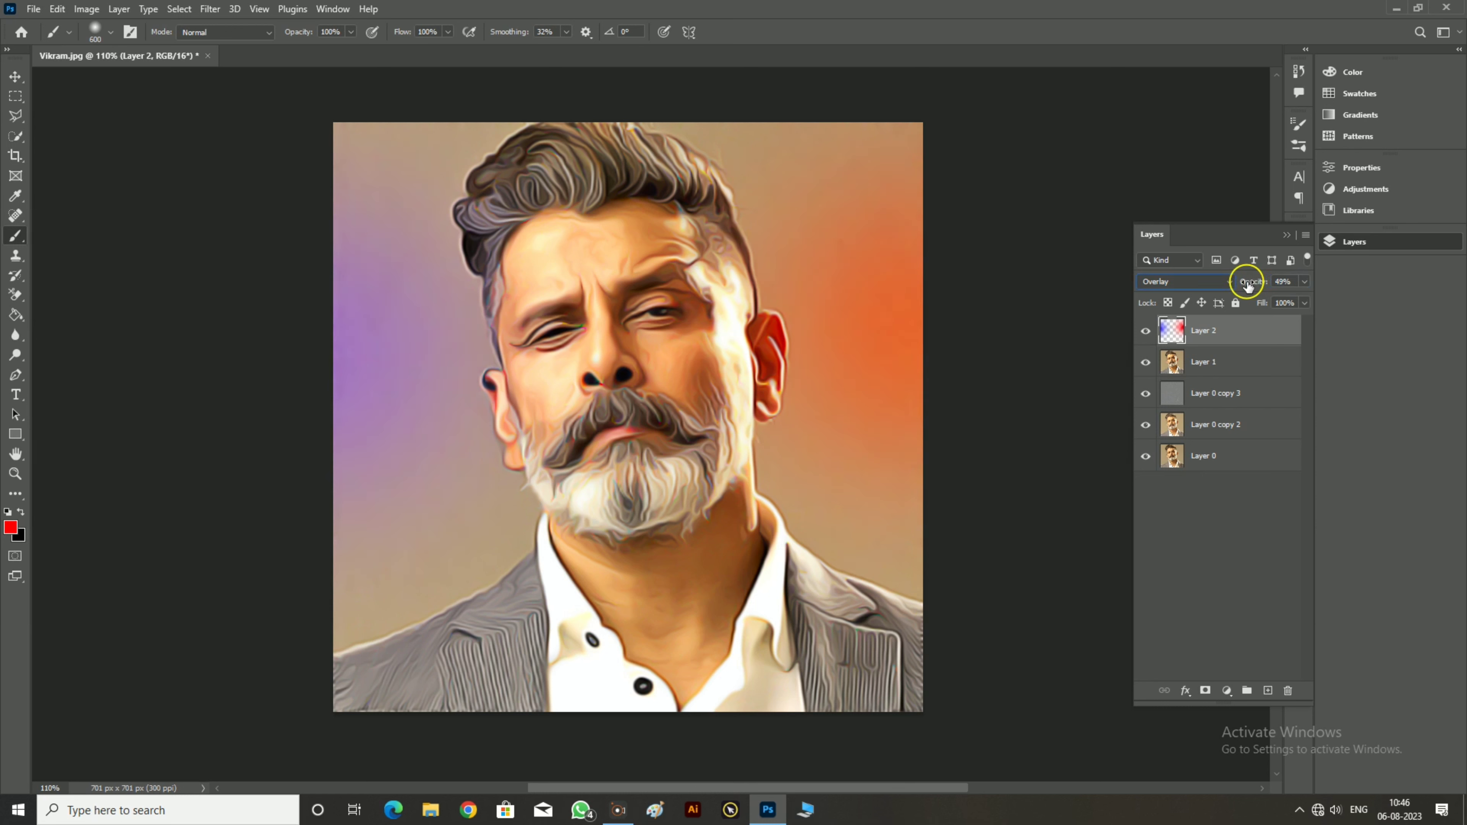
left_click_drag(1254, 286, 1259, 287)
left_click_drag(1249, 287, 1251, 287)
Paint an extra blue-purple glow in the upper-left background with a 300 px brush
left_click(11, 528)
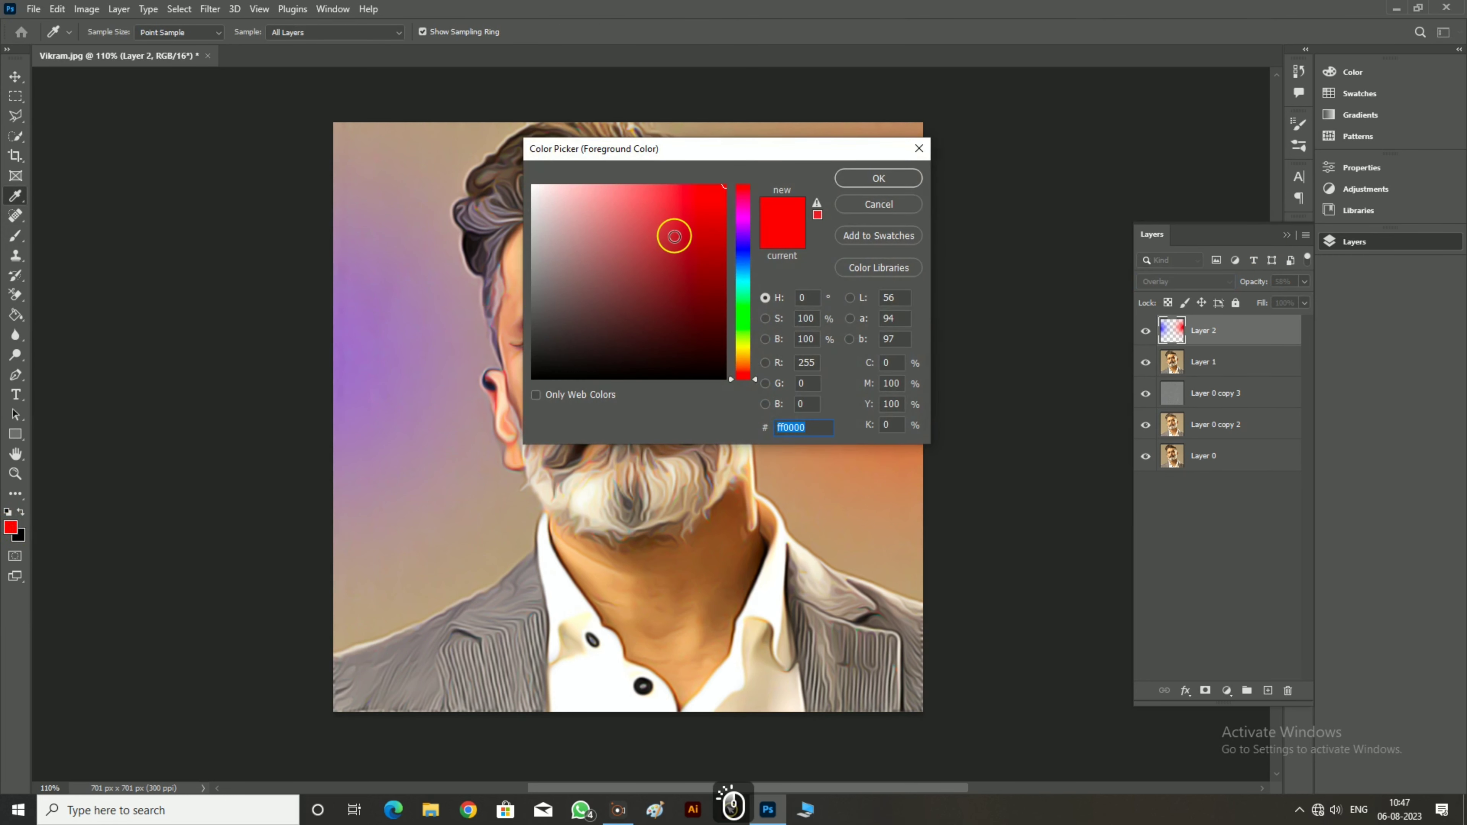
left_click(743, 250)
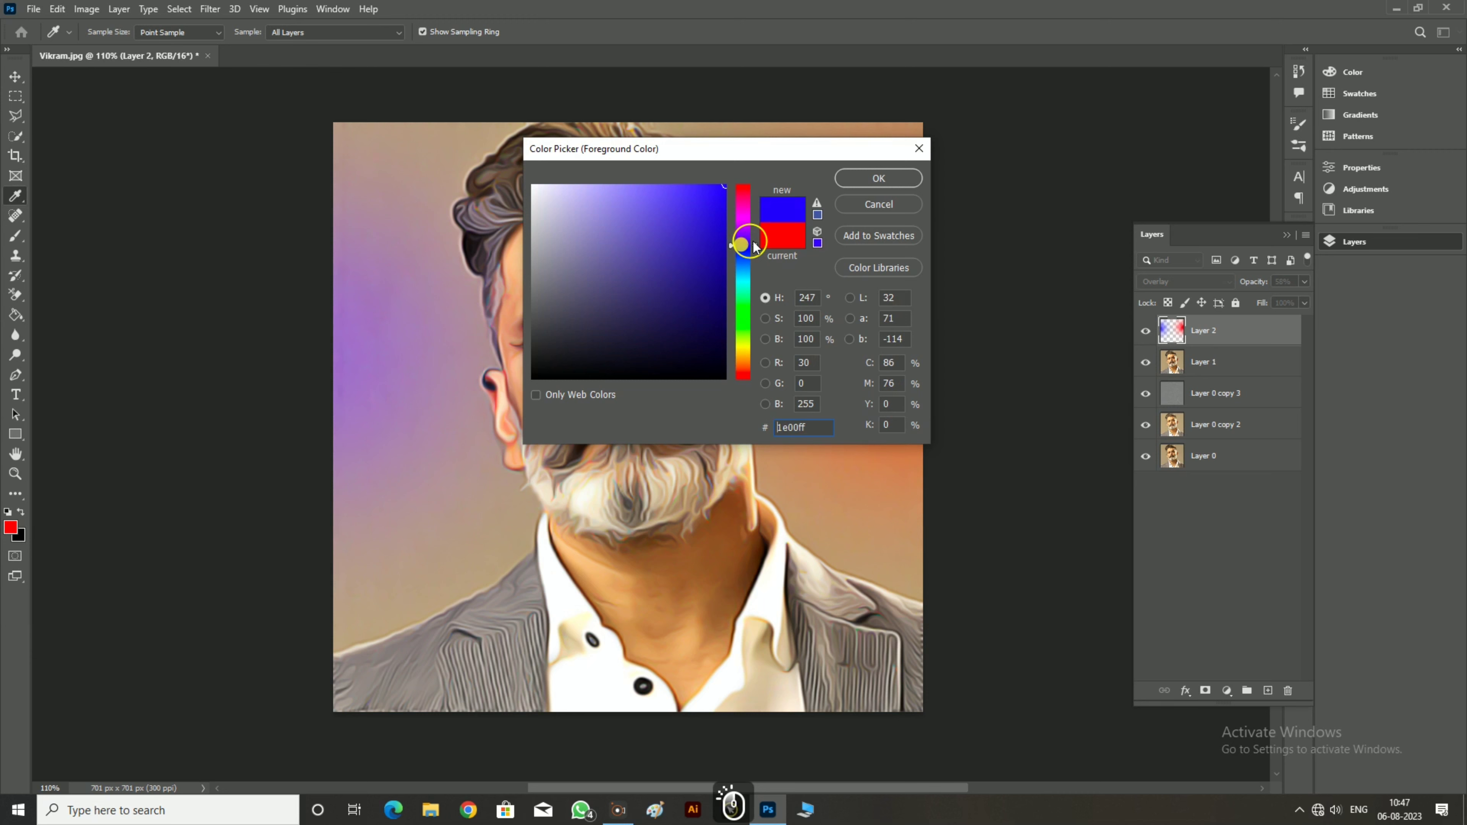
left_click(846, 179)
key("b")
key("bracketleft")
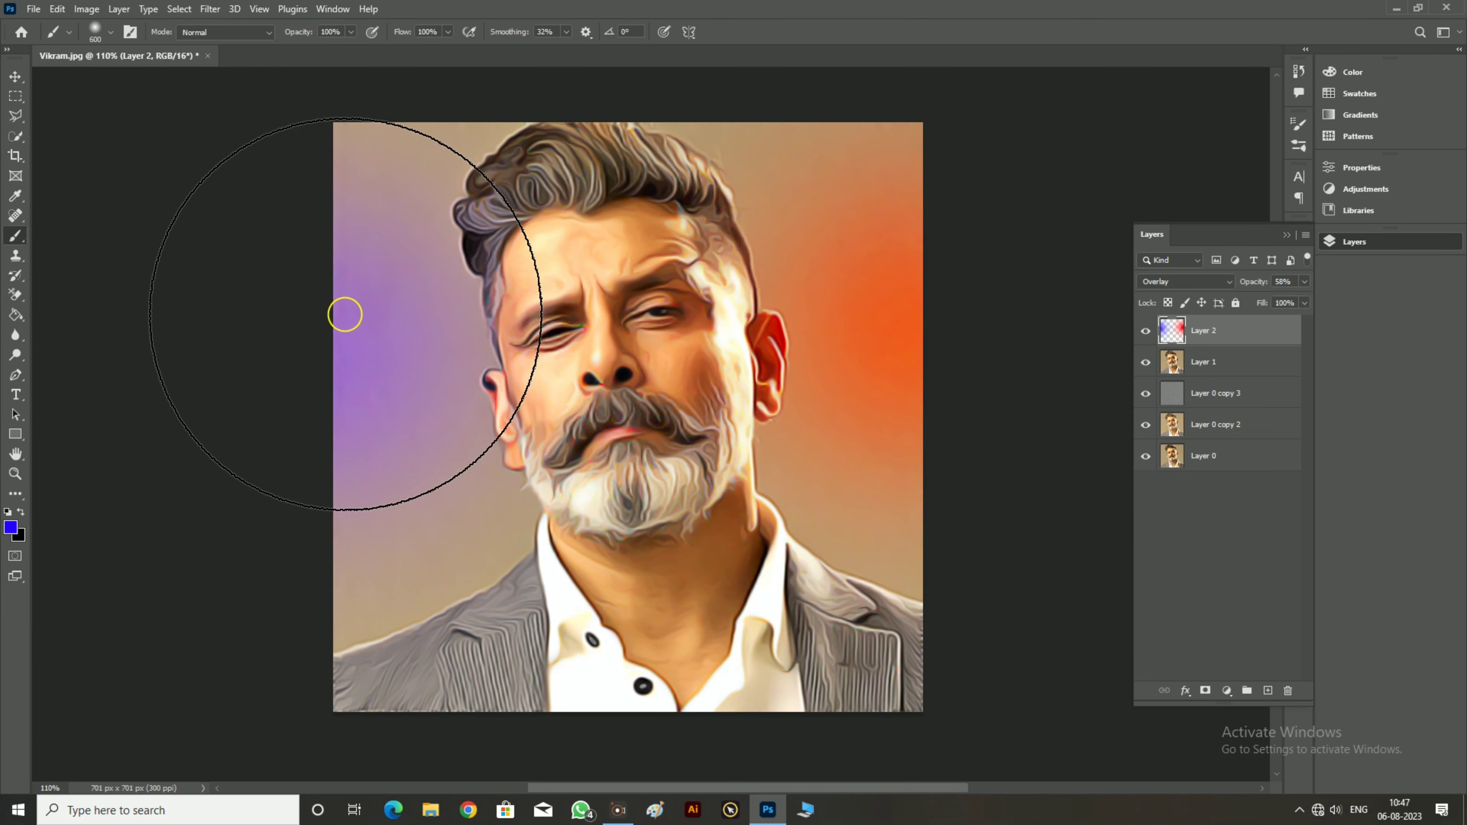
key("bracketleft")
key("bracketleft")
key("bracketleft")
key("bracketleft")
key("bracketleft")
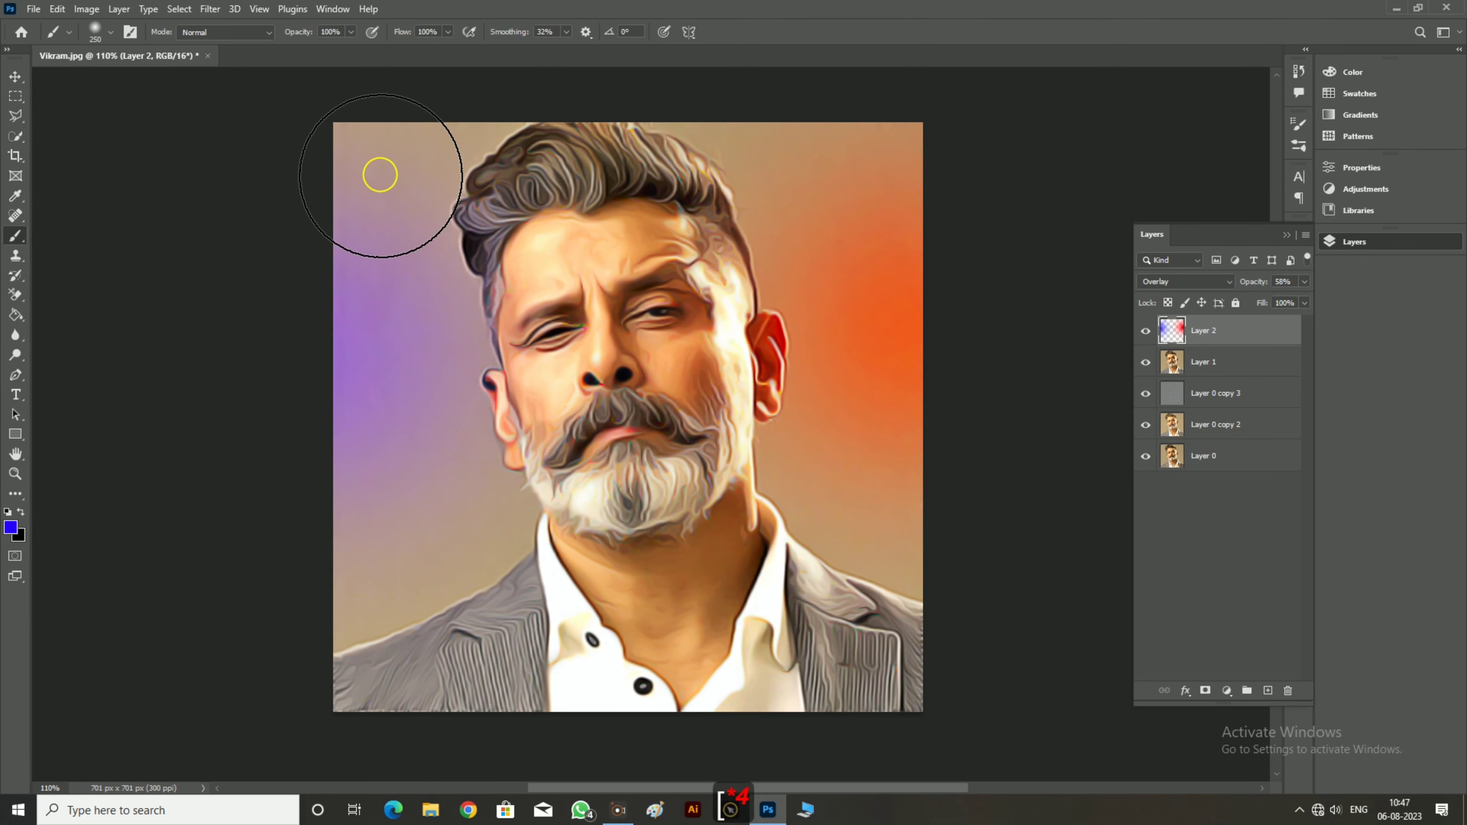
left_click(387, 184)
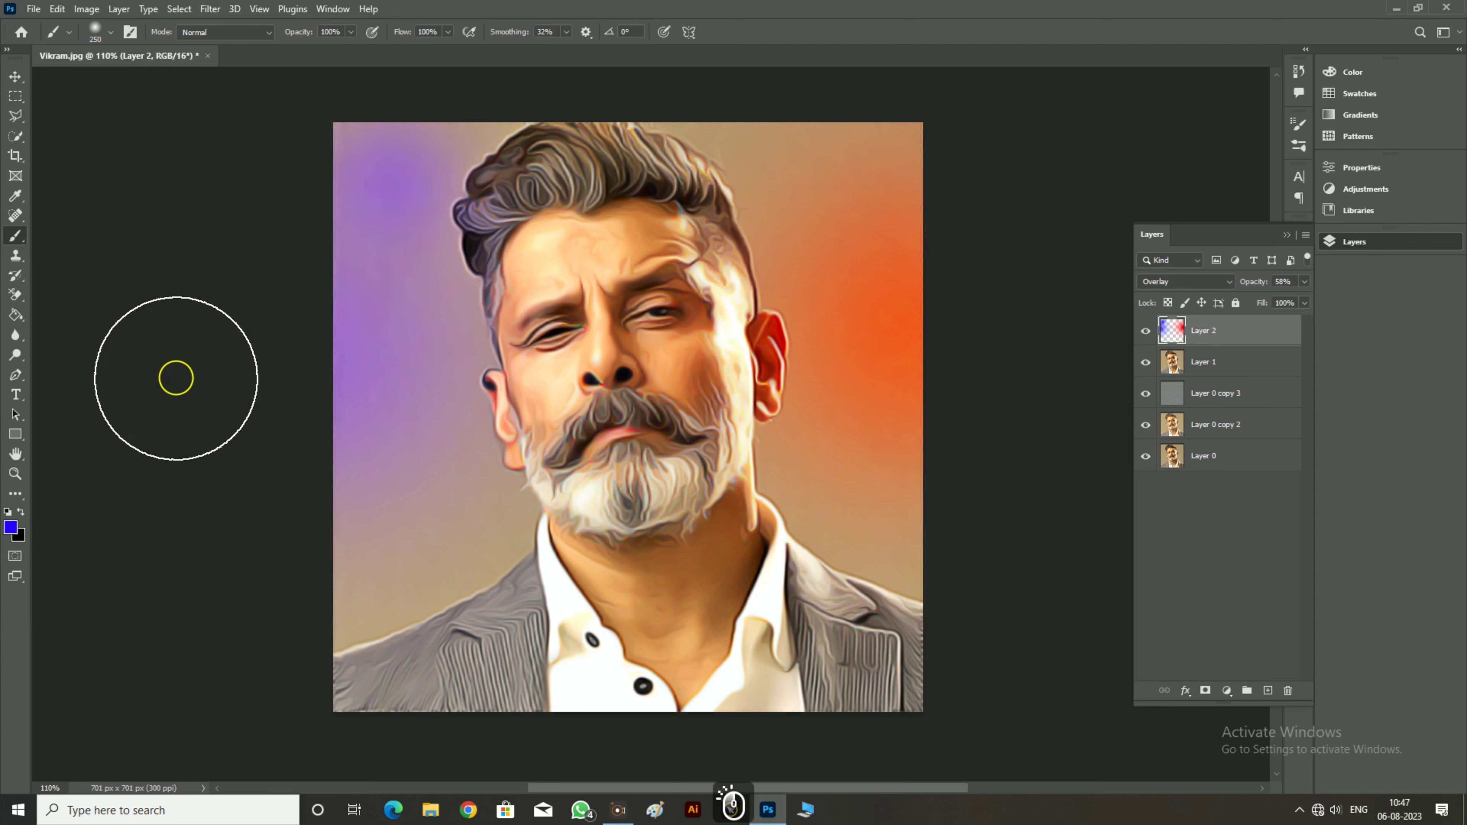
Compare against the original photo by soloing Layer 0, then collapse the Layers panel
left_click(15, 76)
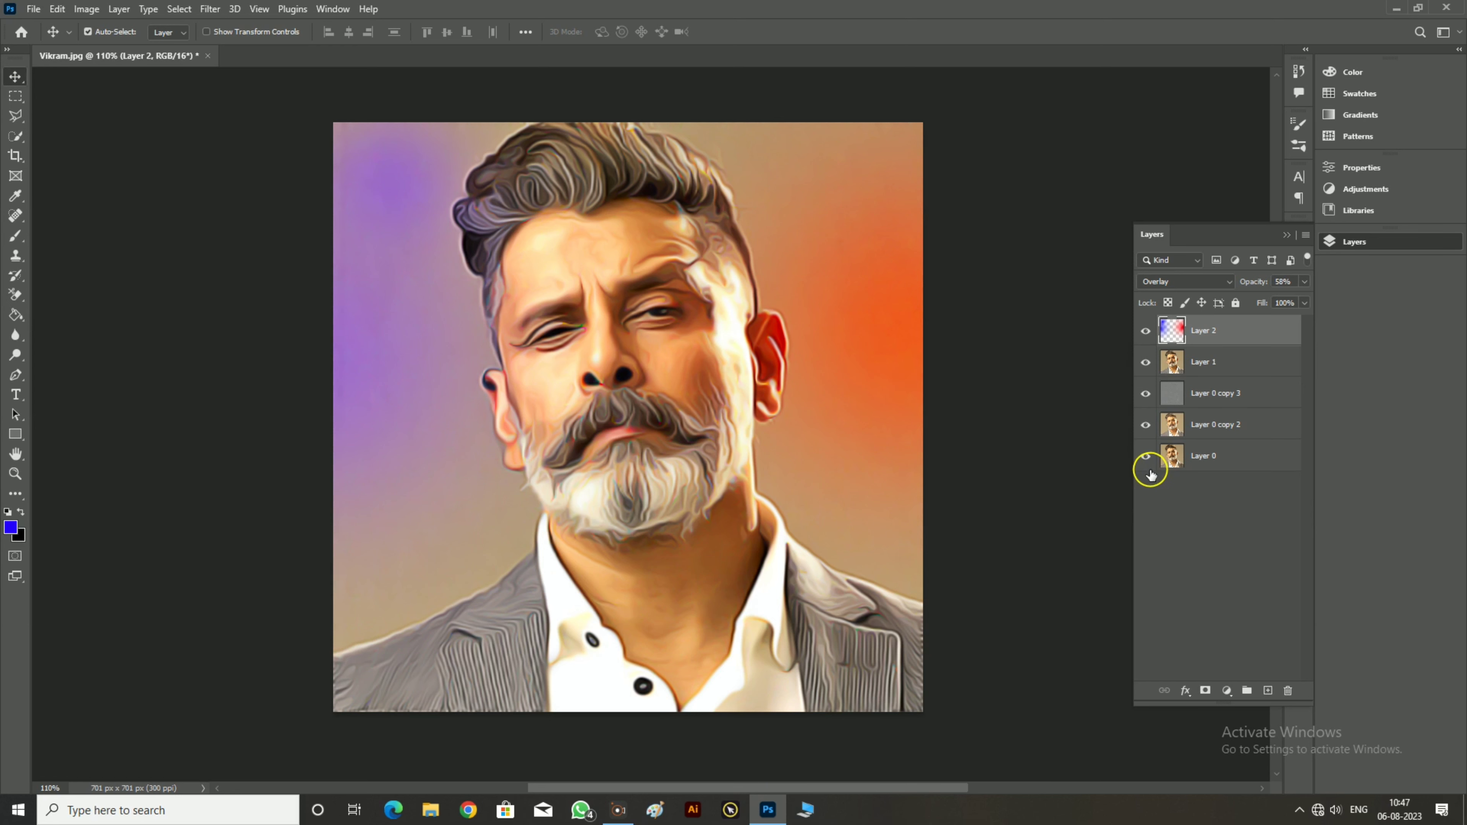
key("alt")
left_click(1146, 456, "alt")
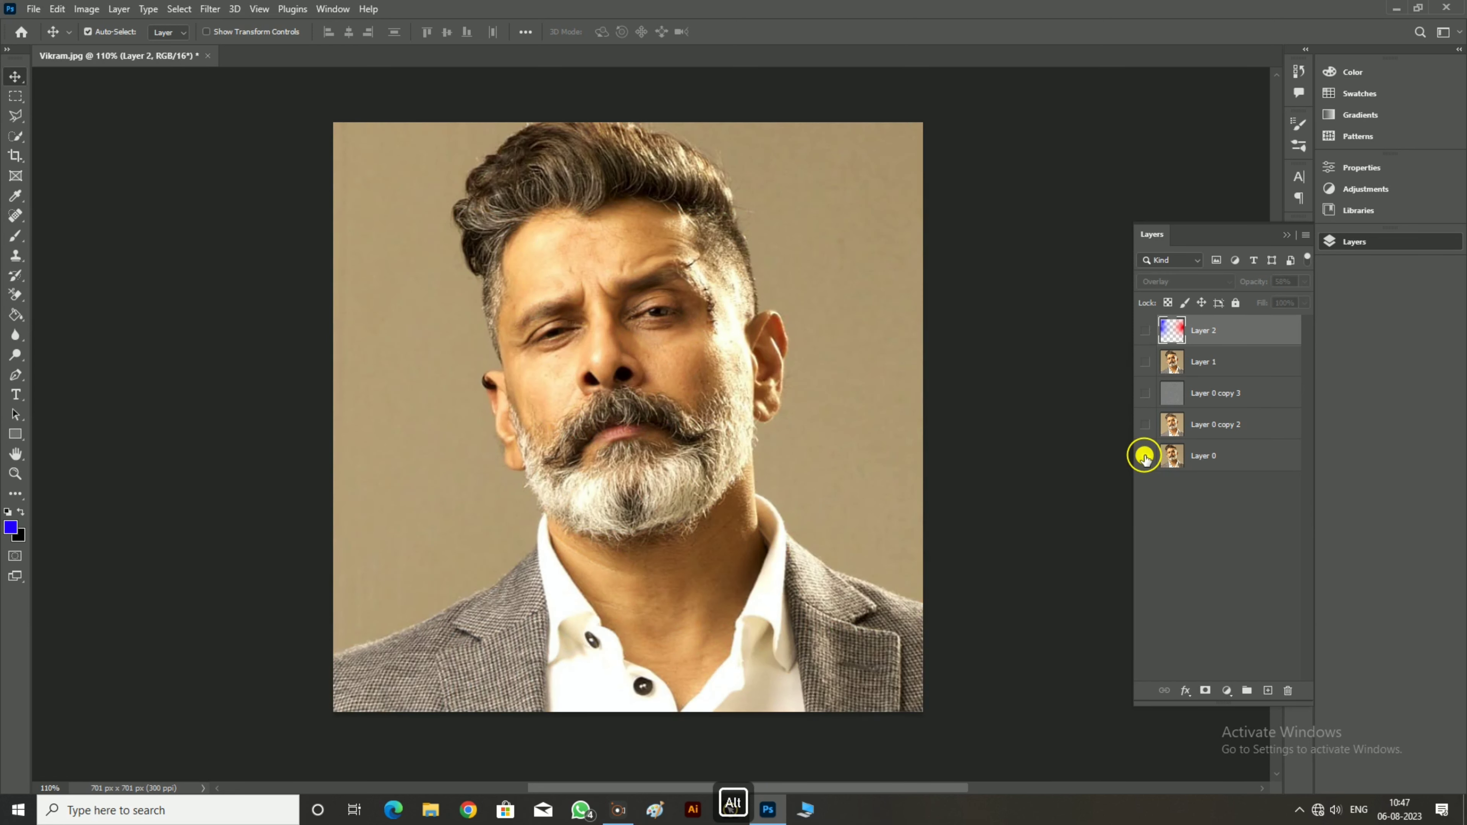
left_click(1145, 457, "alt")
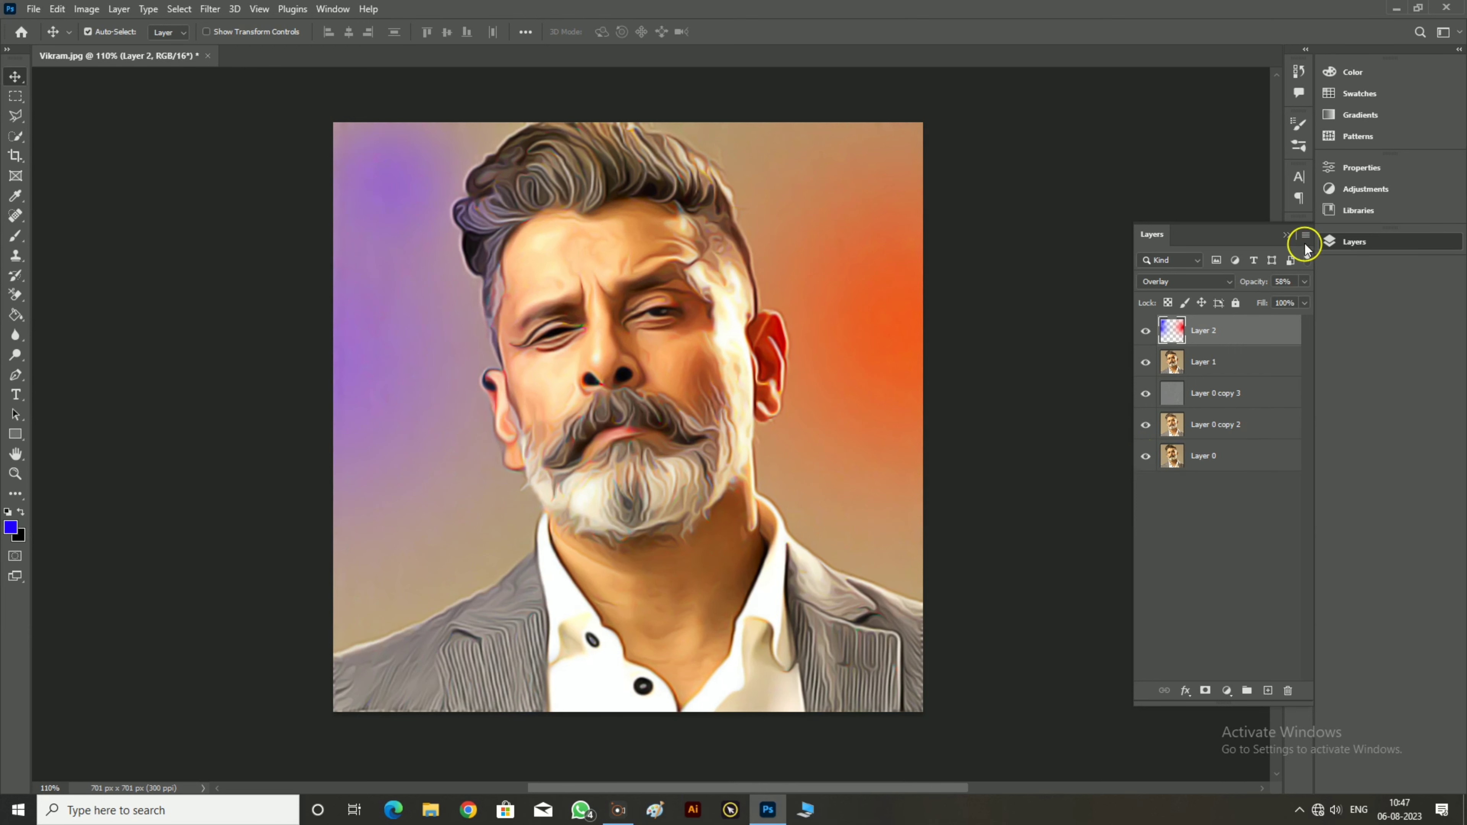
left_click(1289, 240)
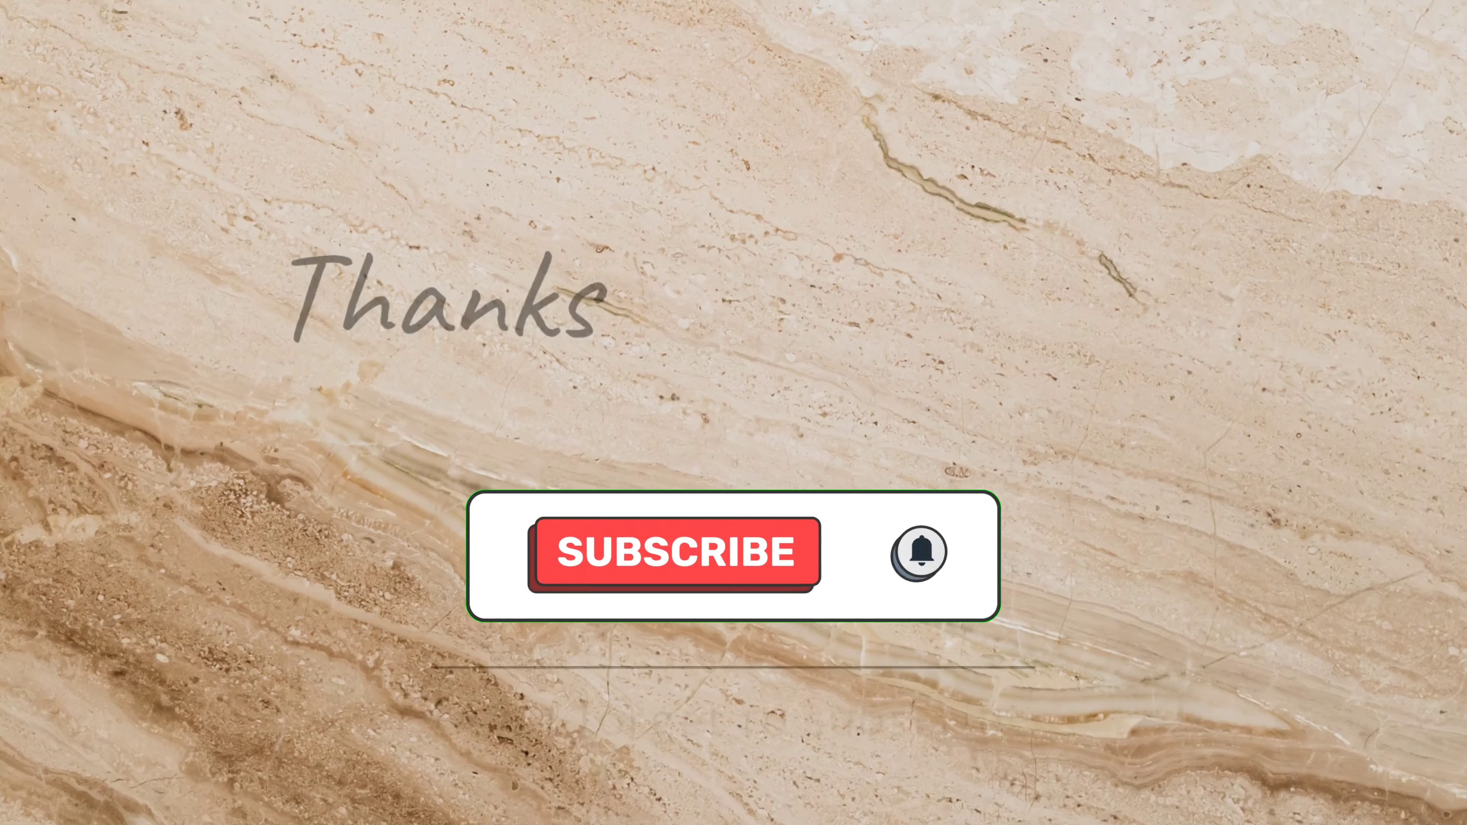